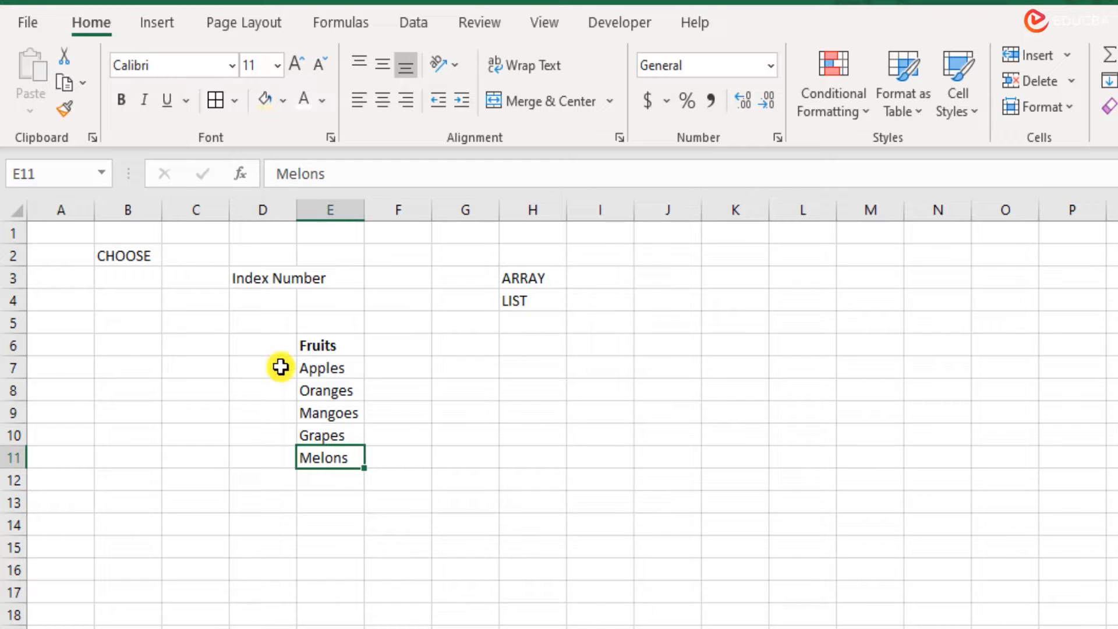
# Step: Number the fruits from 1 to 5 in cells D7 to D11, beside the fruit names
pyautogui.click(279, 367)
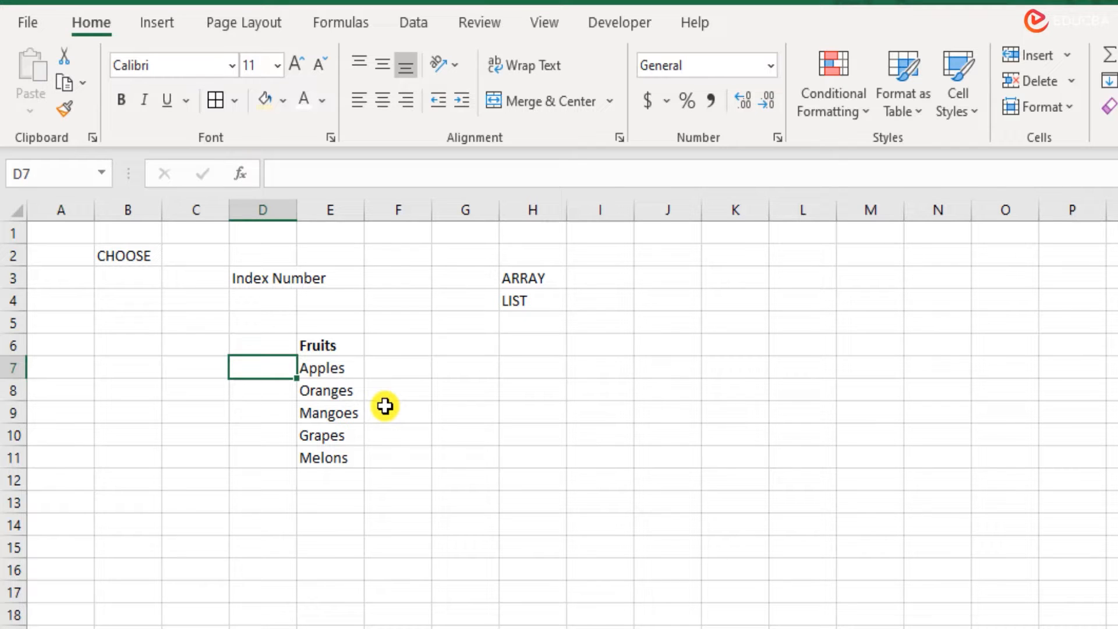
pyautogui.write('1')
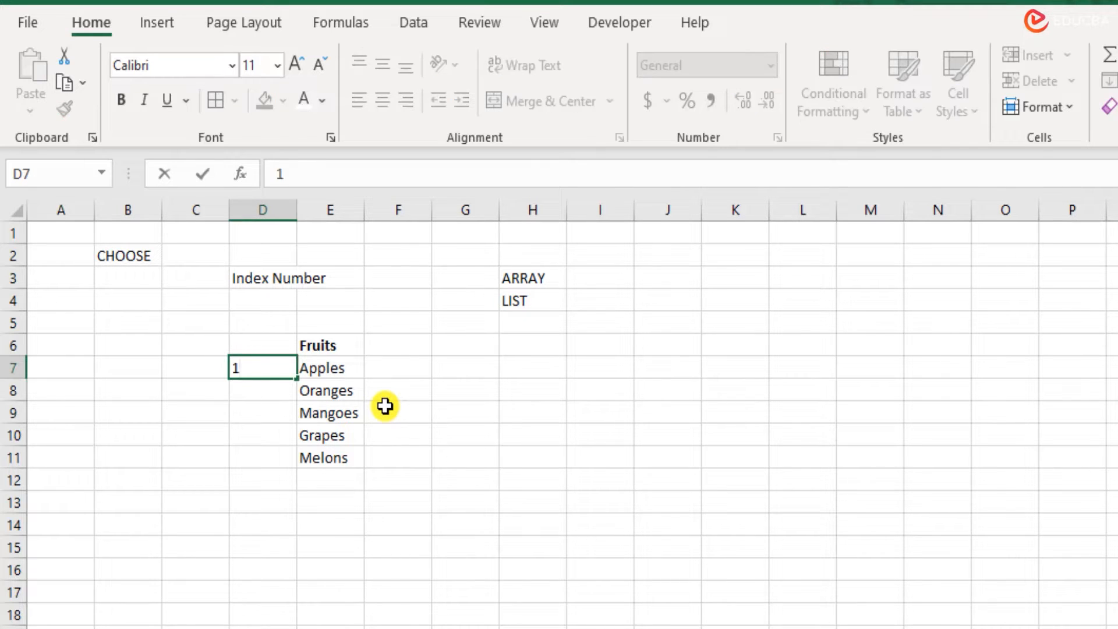
pyautogui.press('Return')
pyautogui.write('2')
pyautogui.press('Return')
pyautogui.write('3')
pyautogui.press('Return')
pyautogui.write('4')
pyautogui.press('Return')
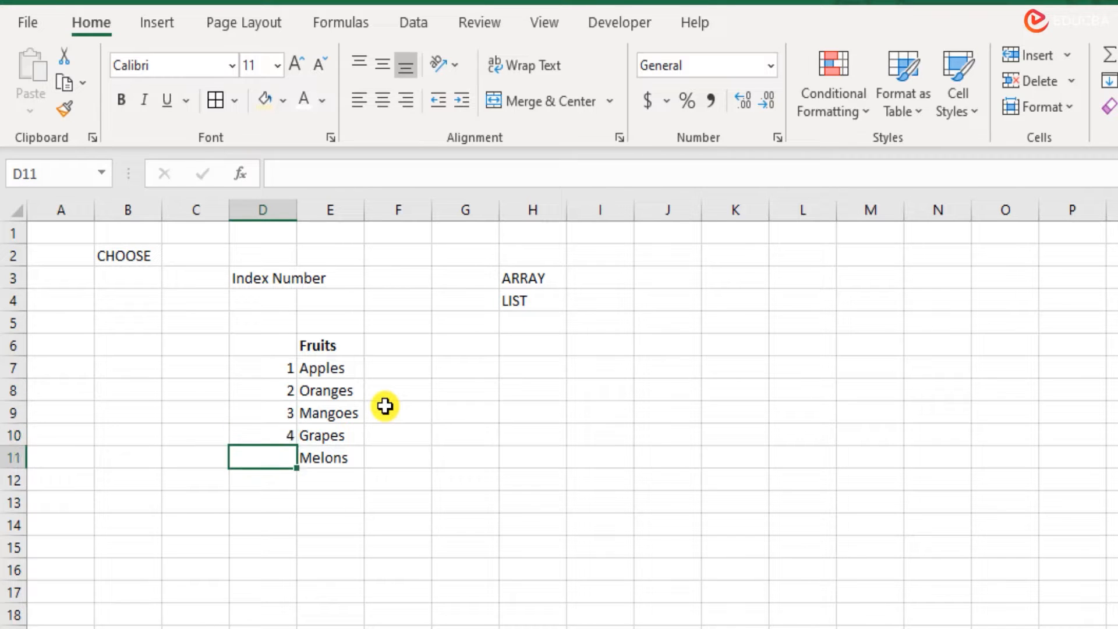
pyautogui.write('5')
pyautogui.press('Return')
# Step: Examine the fruit list in E7:E11 and how each index number in column D matches its fruit
pyautogui.press('Up')
pyautogui.press('Right')
pyautogui.press('Up')
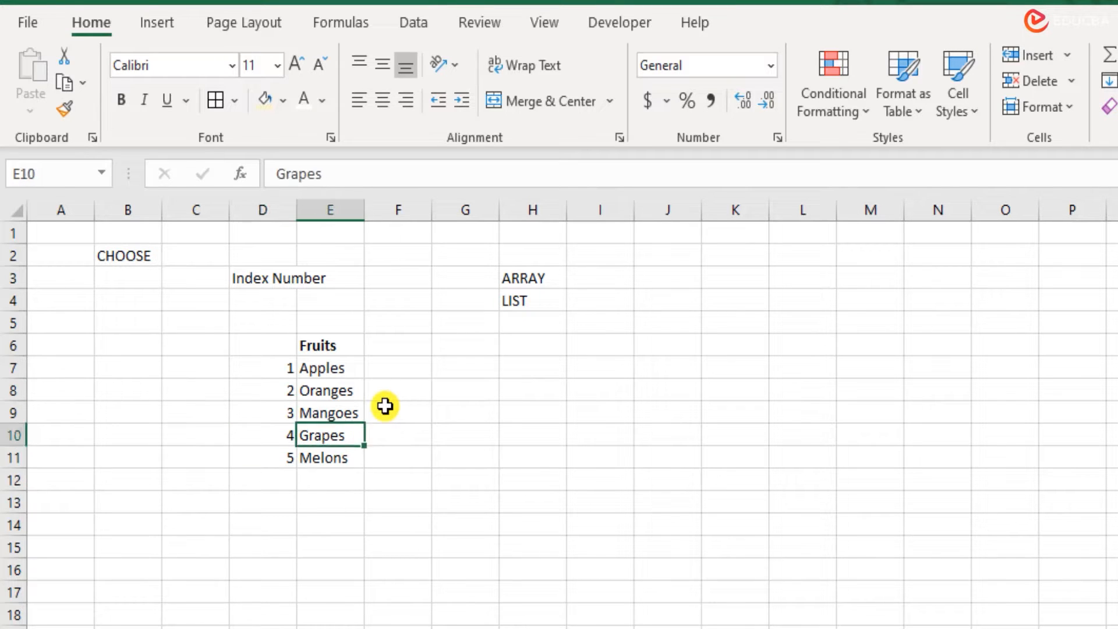
pyautogui.press('Up')
pyautogui.press('Up')
pyautogui.press('Up')
pyautogui.press('Up')
pyautogui.press('Down')
pyautogui.hotkey('ctrl', 'shift', 'Down')
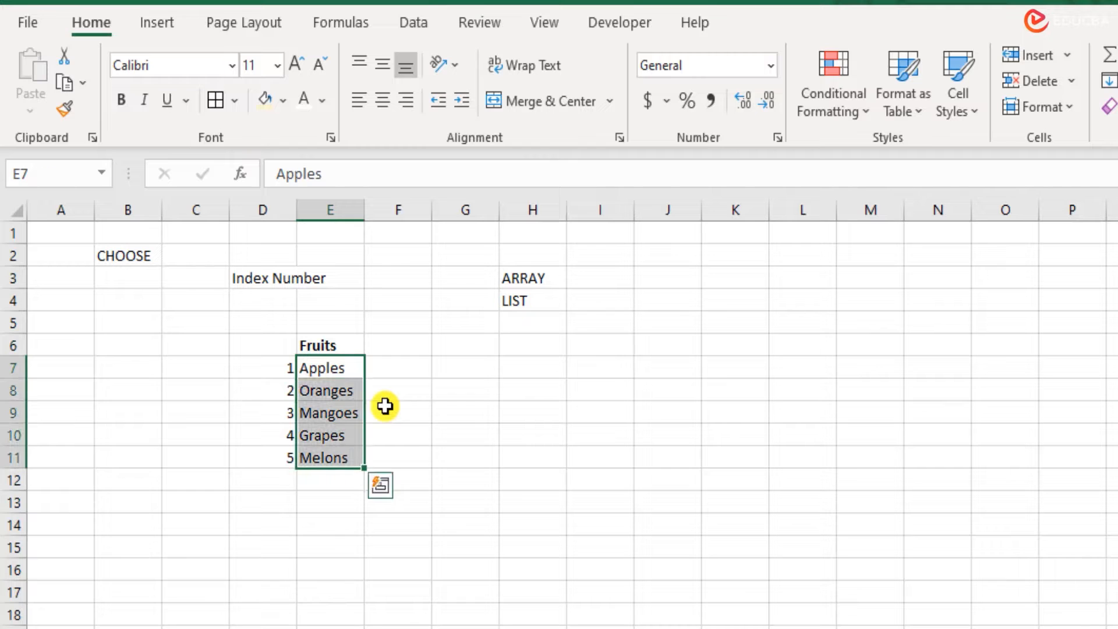
pyautogui.press('Right')
pyautogui.press('Right')
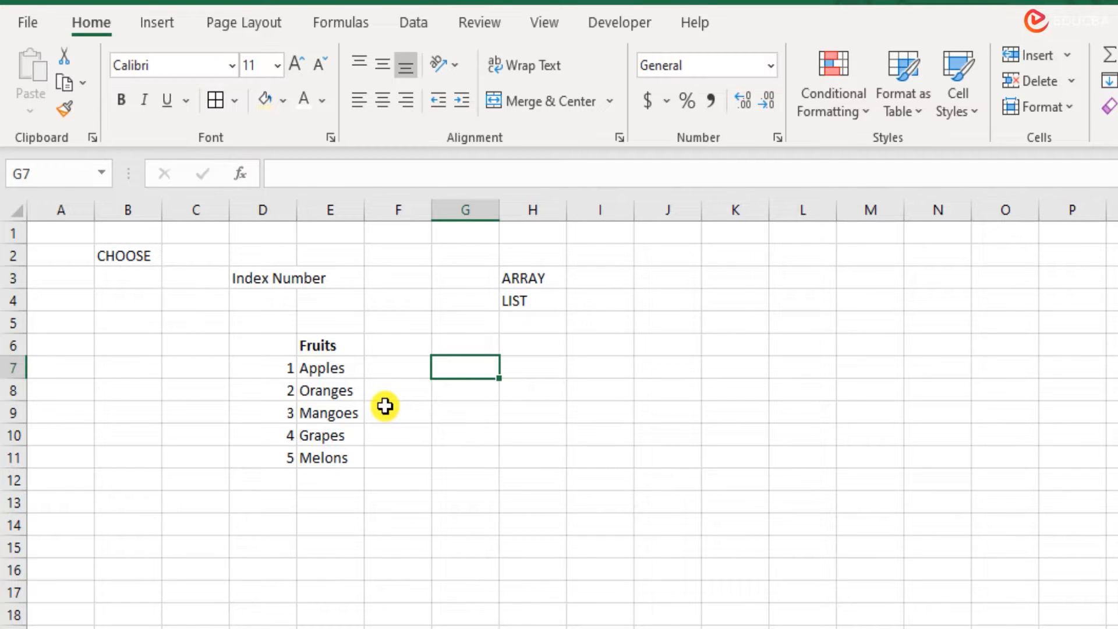
pyautogui.moveTo(347, 367); pyautogui.dragTo(333, 448)
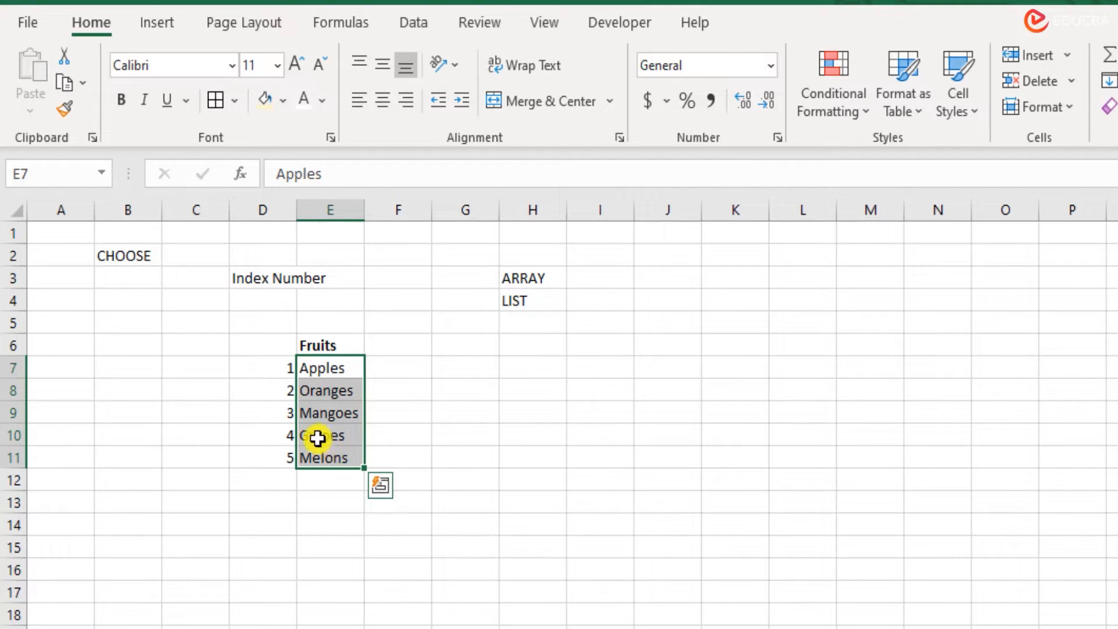
pyautogui.click(275, 412)
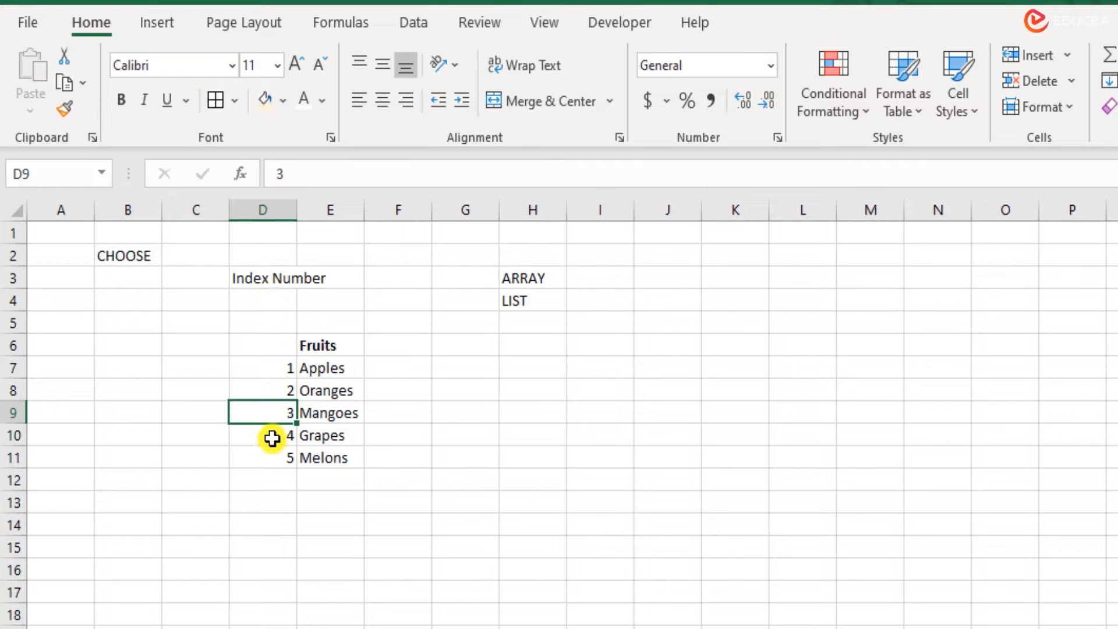
pyautogui.click(352, 411)
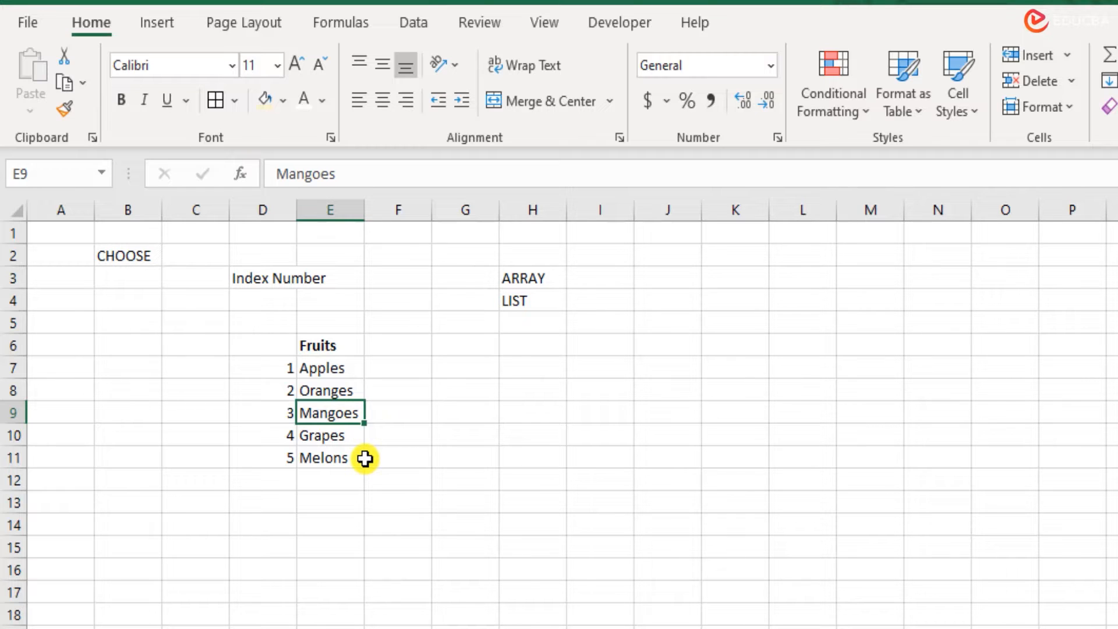
pyautogui.click(243, 455)
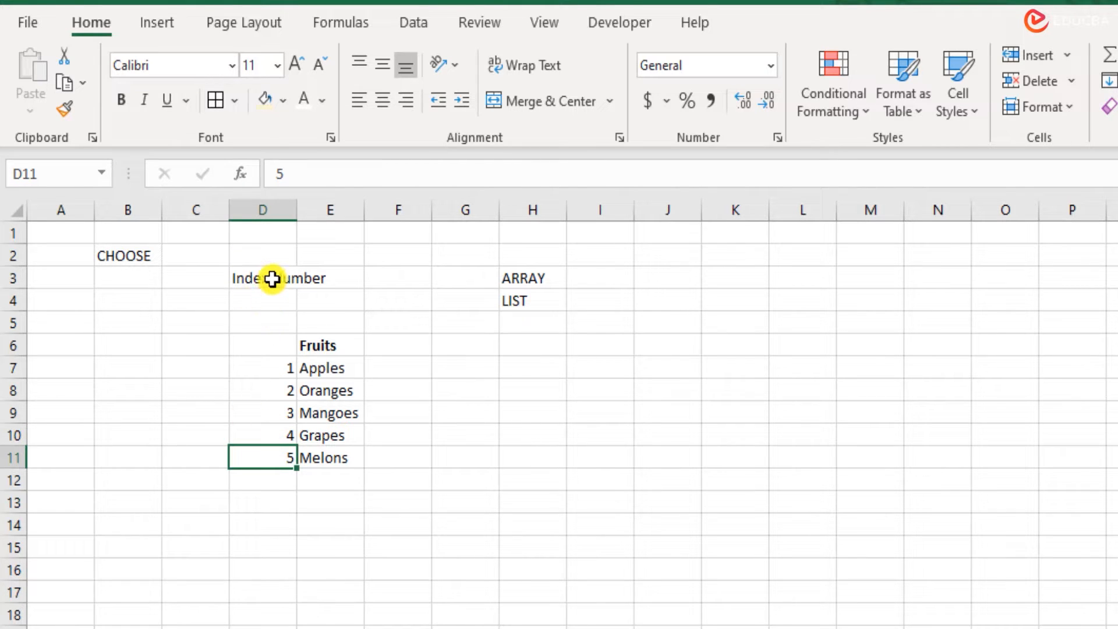
pyautogui.click(335, 453)
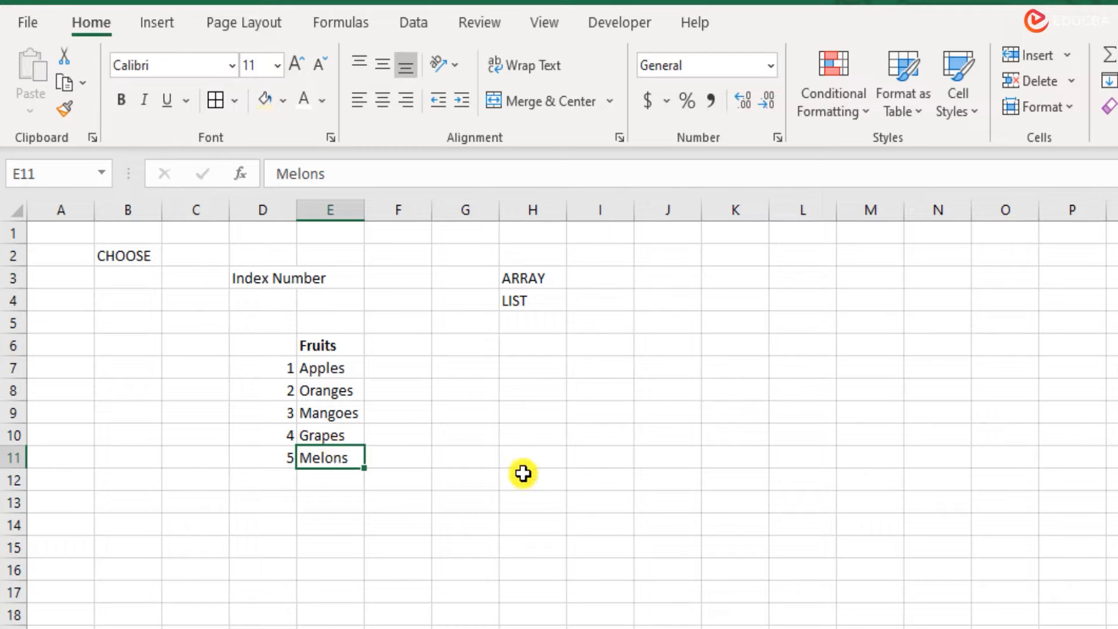
# Step: Enter the formula =CHOOSE(4,E7,E8,E9,E10,E11) in cell H7 to return the fruit at index number 4
pyautogui.click(513, 368)
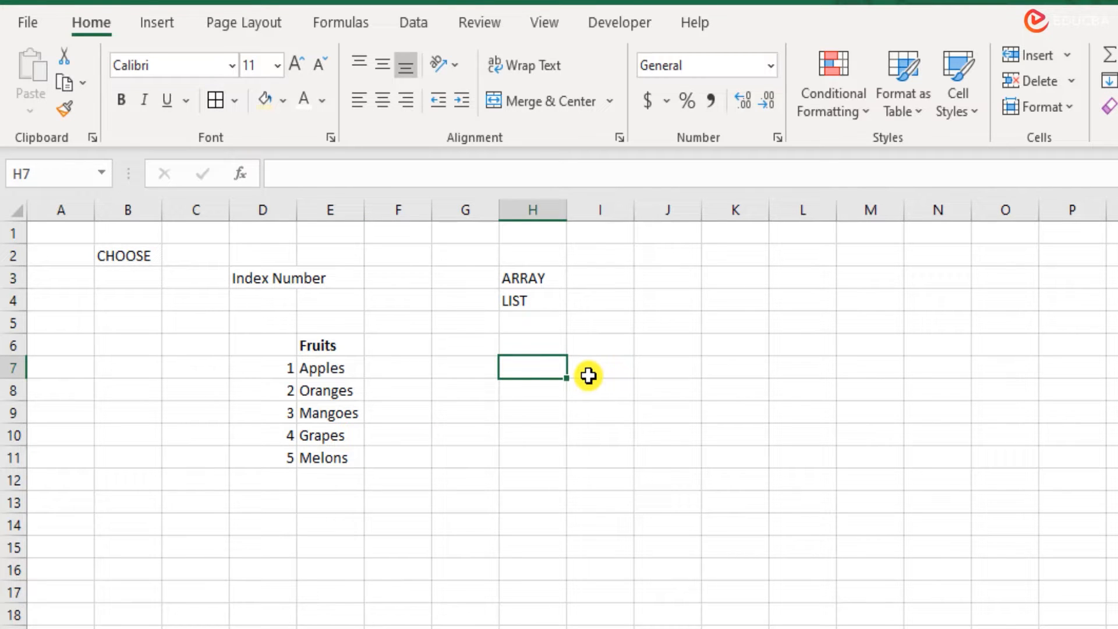
pyautogui.write('=cho')
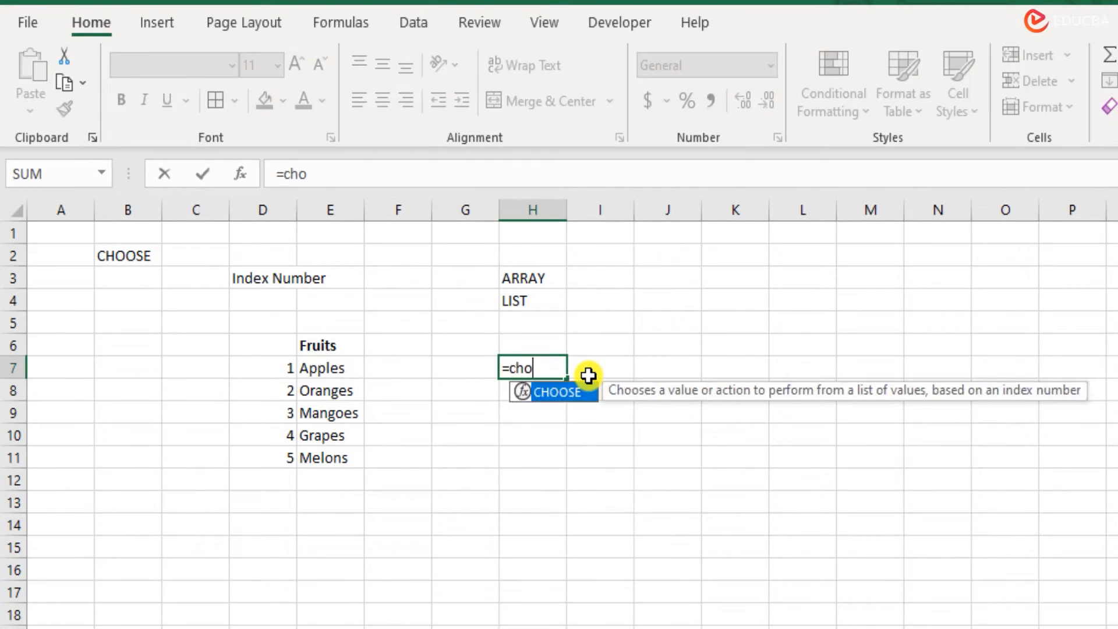
pyautogui.press('Tab')
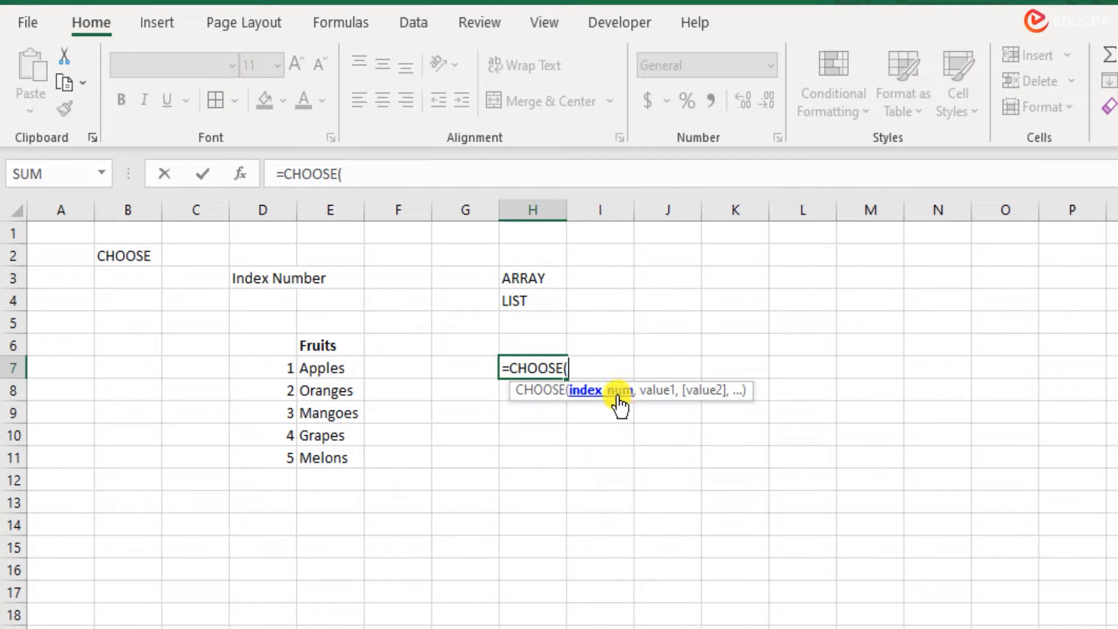
pyautogui.write('4,')
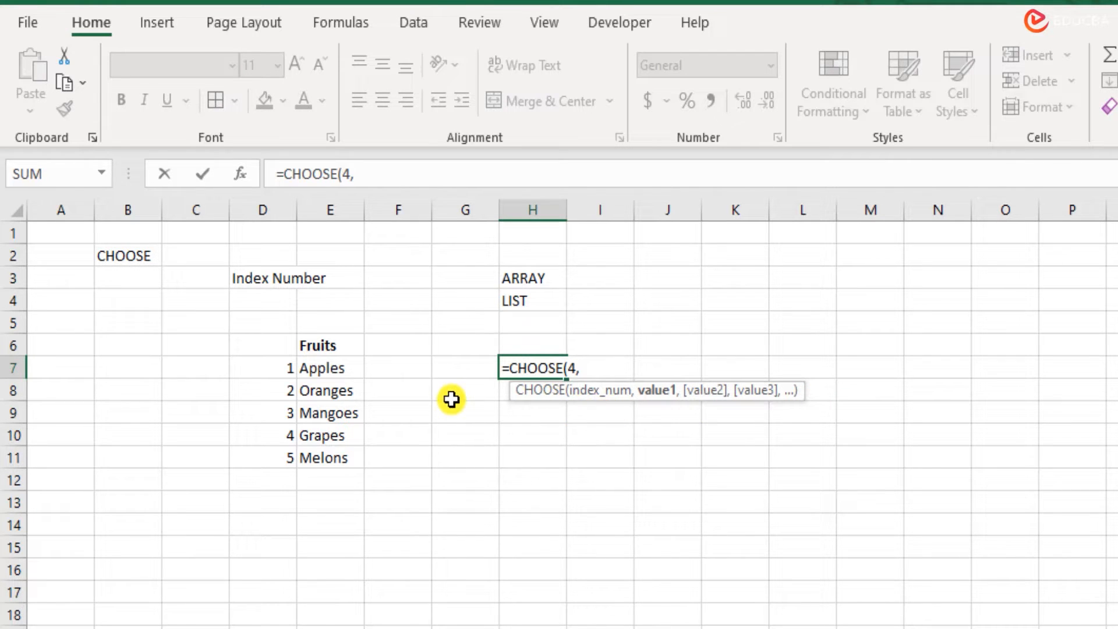
pyautogui.click(337, 360)
pyautogui.write(',')
pyautogui.click(347, 398)
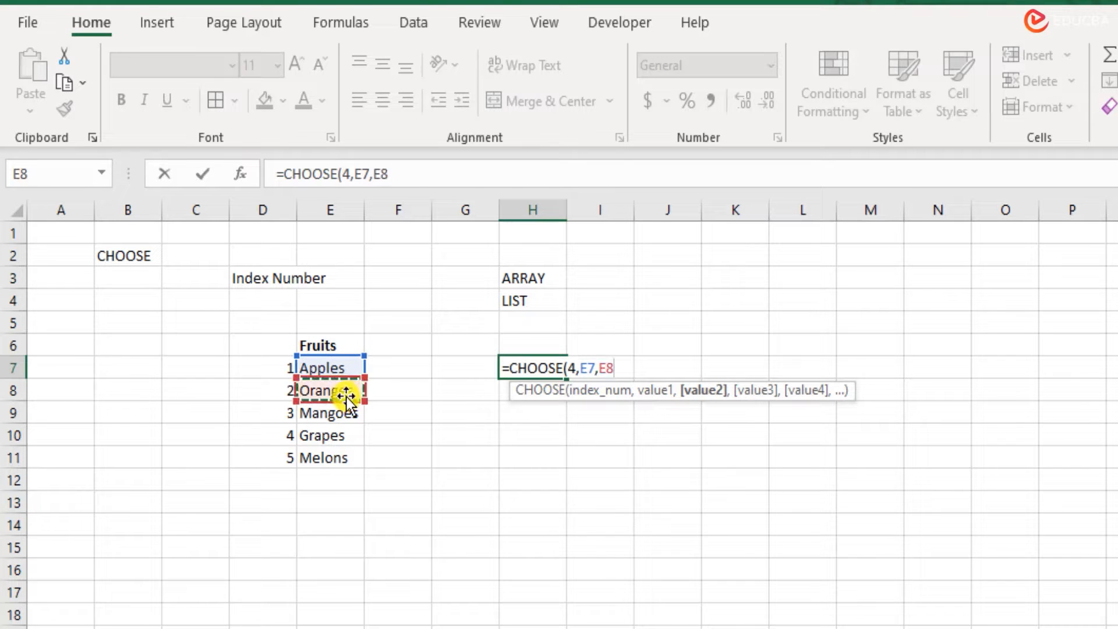
pyautogui.write(',')
pyautogui.click(352, 417)
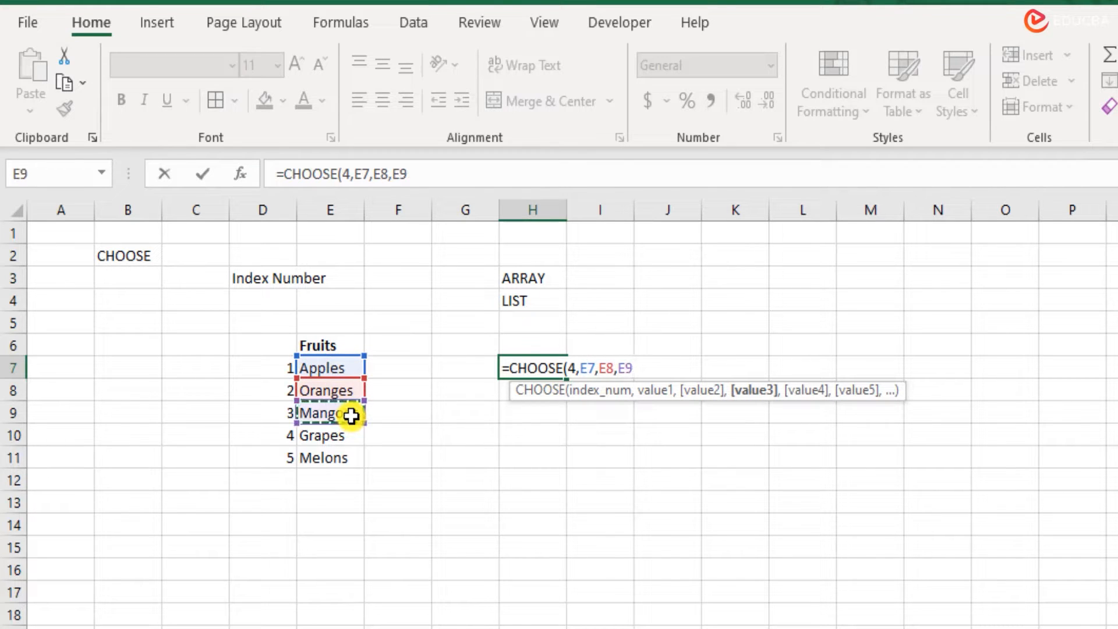
pyautogui.write(',')
pyautogui.click(349, 434)
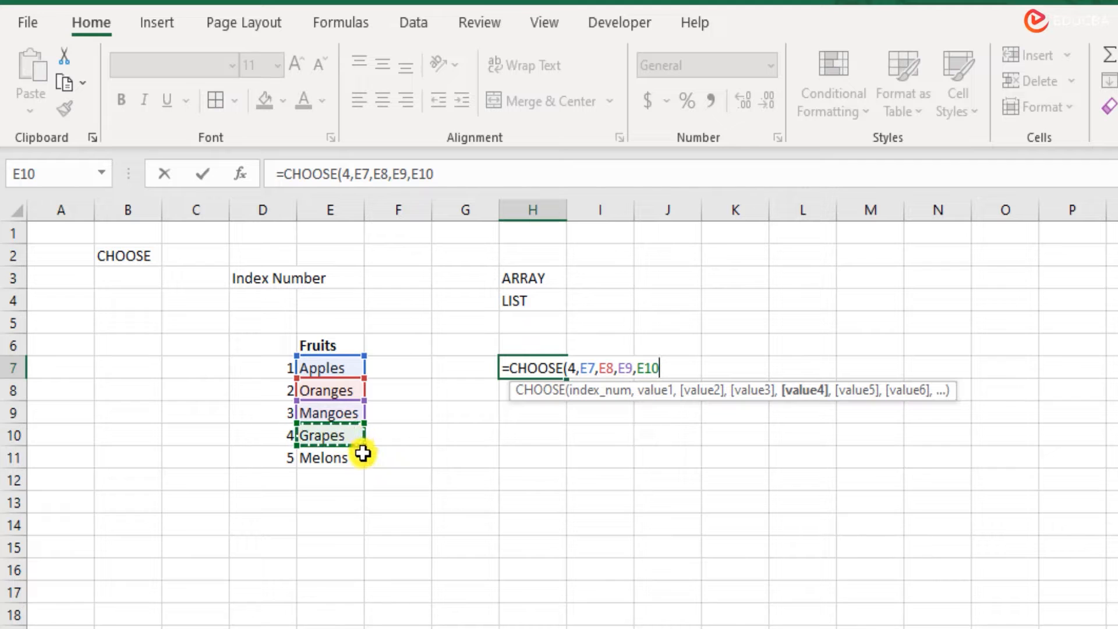
pyautogui.write(',')
pyautogui.click(357, 460)
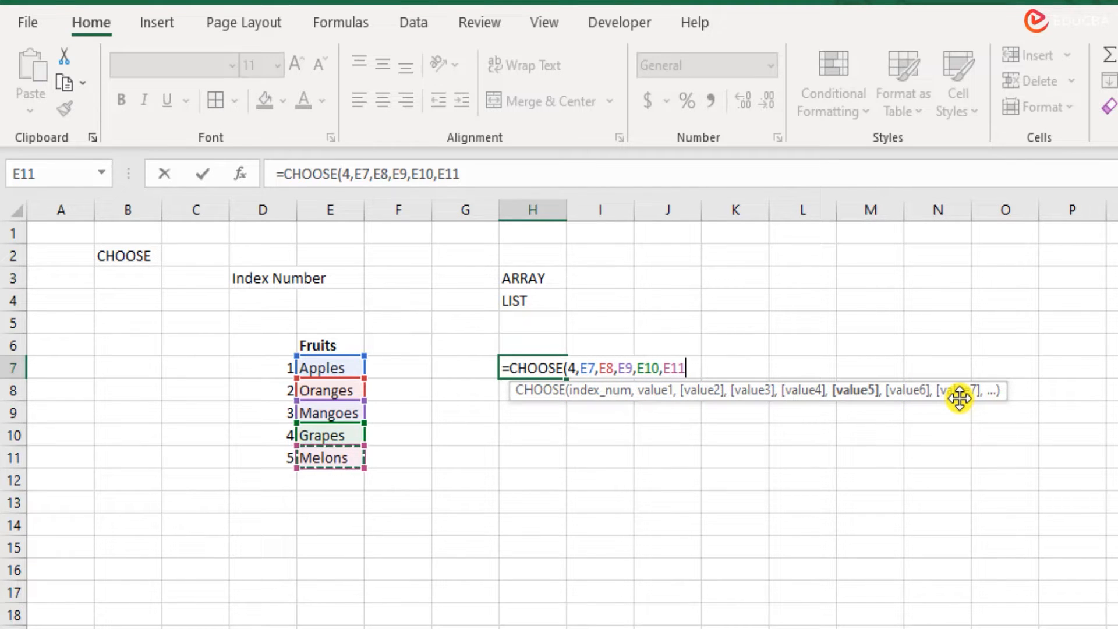
pyautogui.write(')')
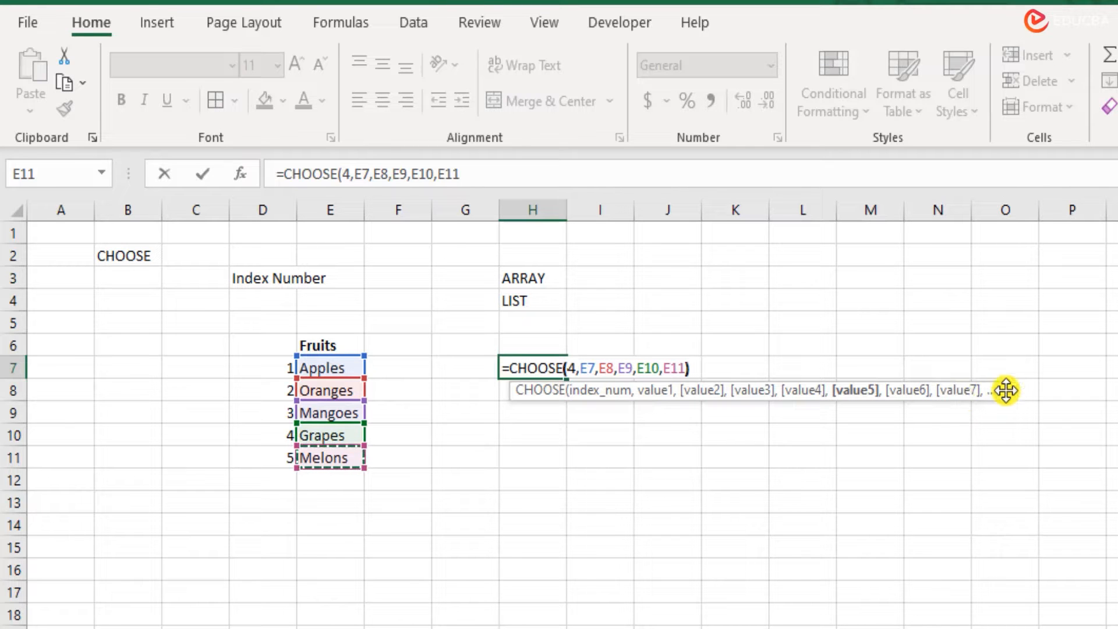
pyautogui.press('Return')
pyautogui.press('Up')
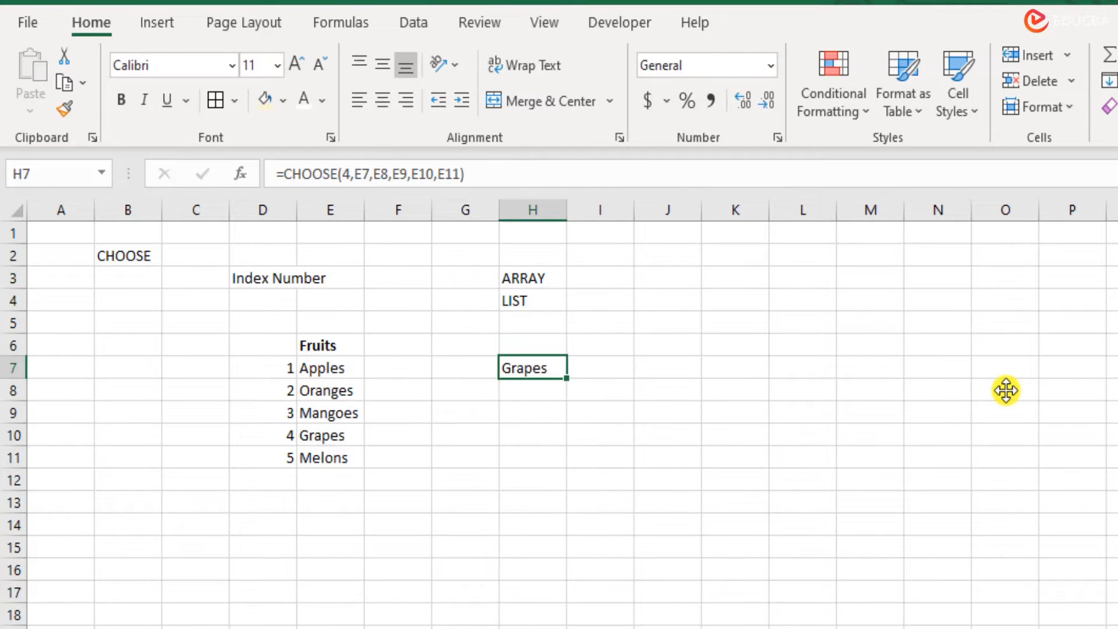
# Step: Move E11 to the second value of the CHOOSE formula in H7, making it =CHOOSE(4,E7,E11,E8,E9,E10)
pyautogui.doubleClick(543, 367)
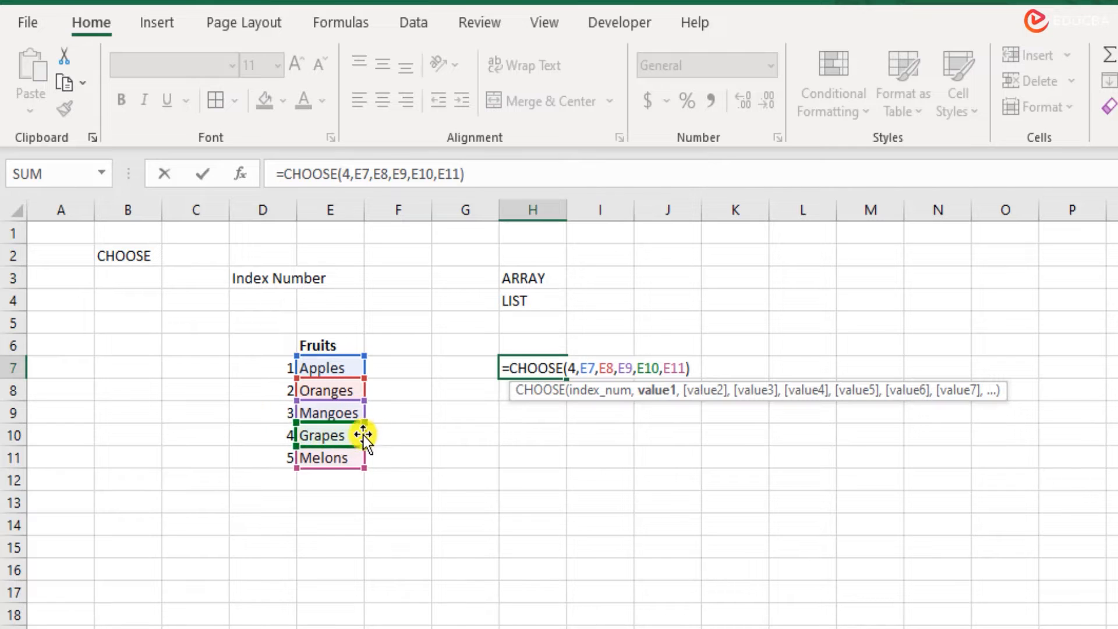
pyautogui.moveTo(656, 367); pyautogui.dragTo(692, 369)
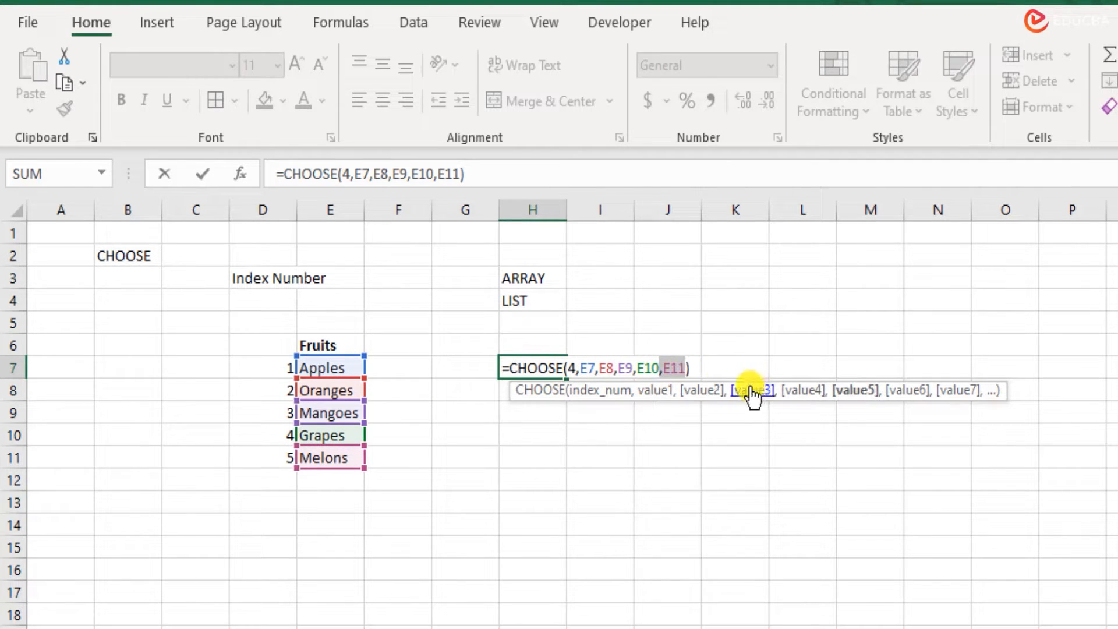
pyautogui.press('BackSpace')
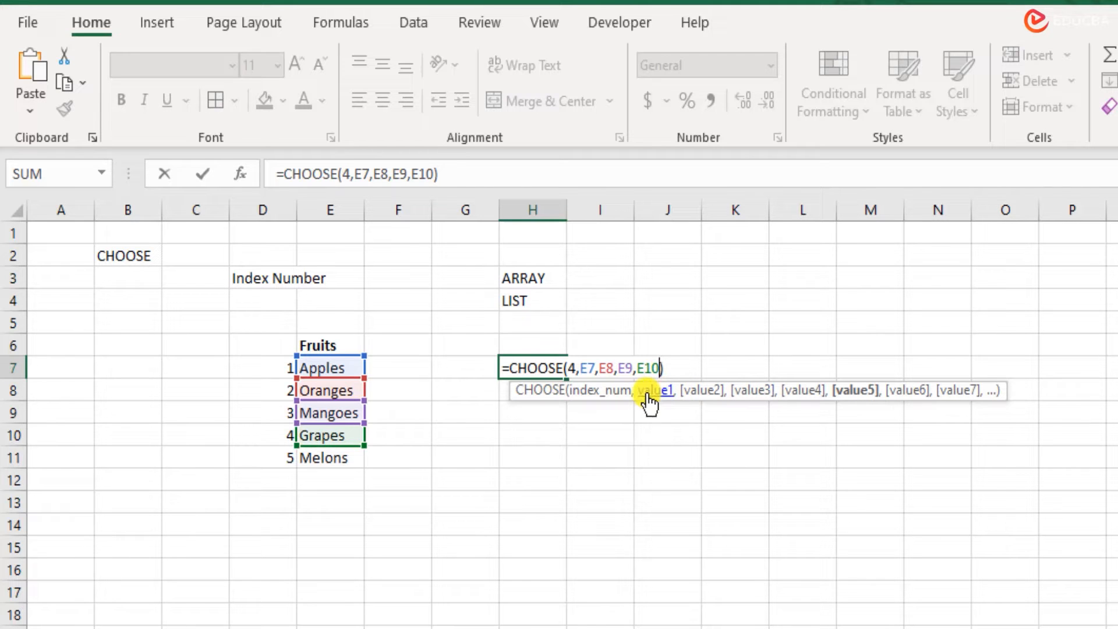
pyautogui.click(595, 368)
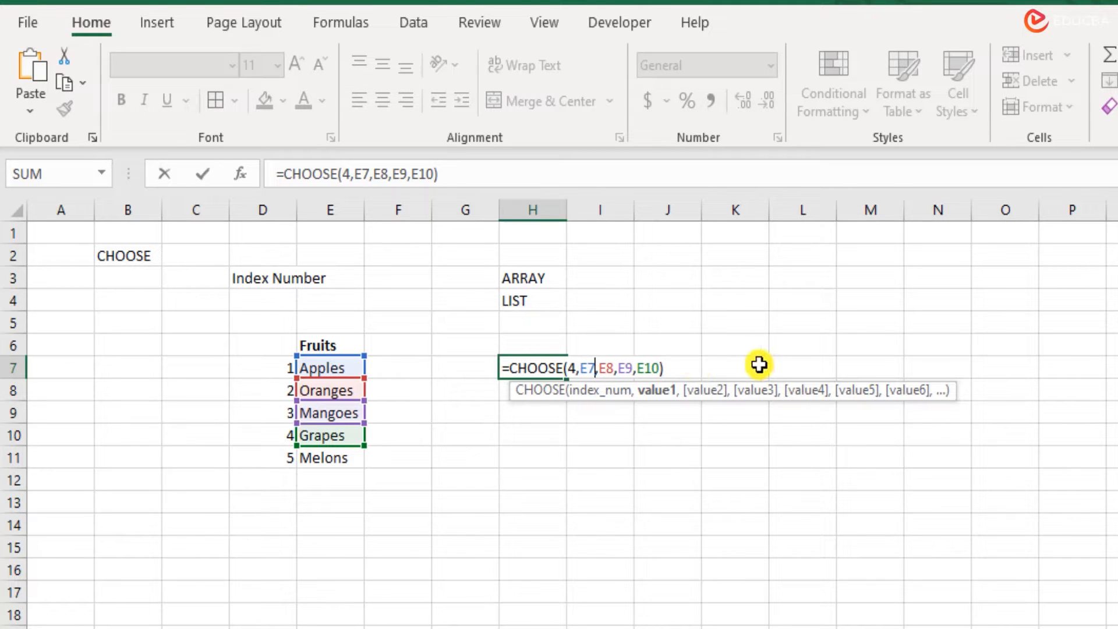
pyautogui.write(',E11')
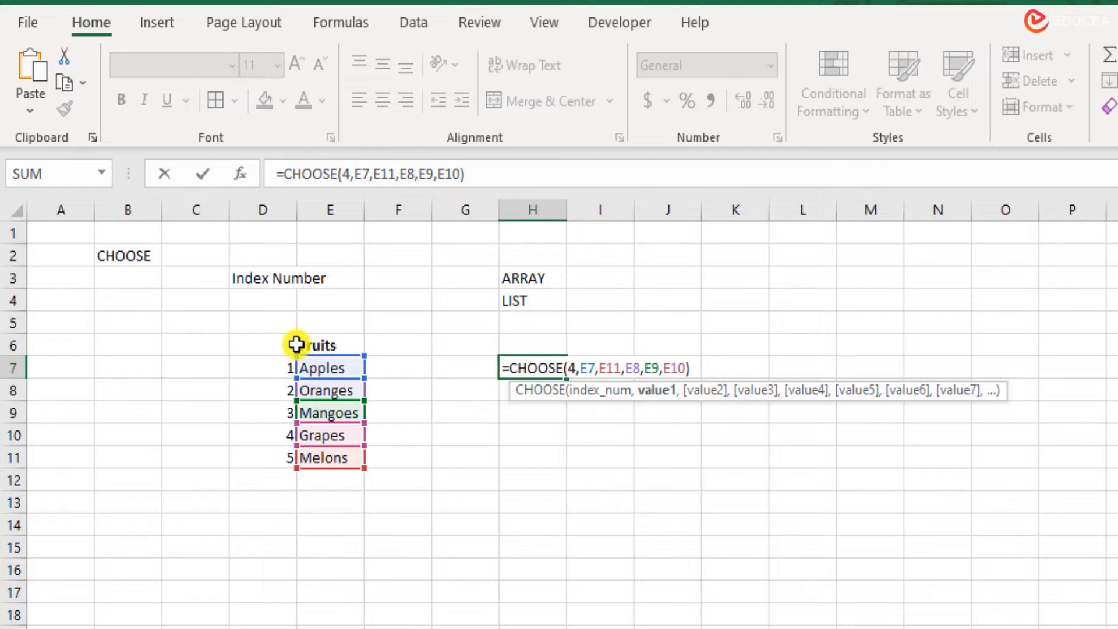
pyautogui.click(615, 367)
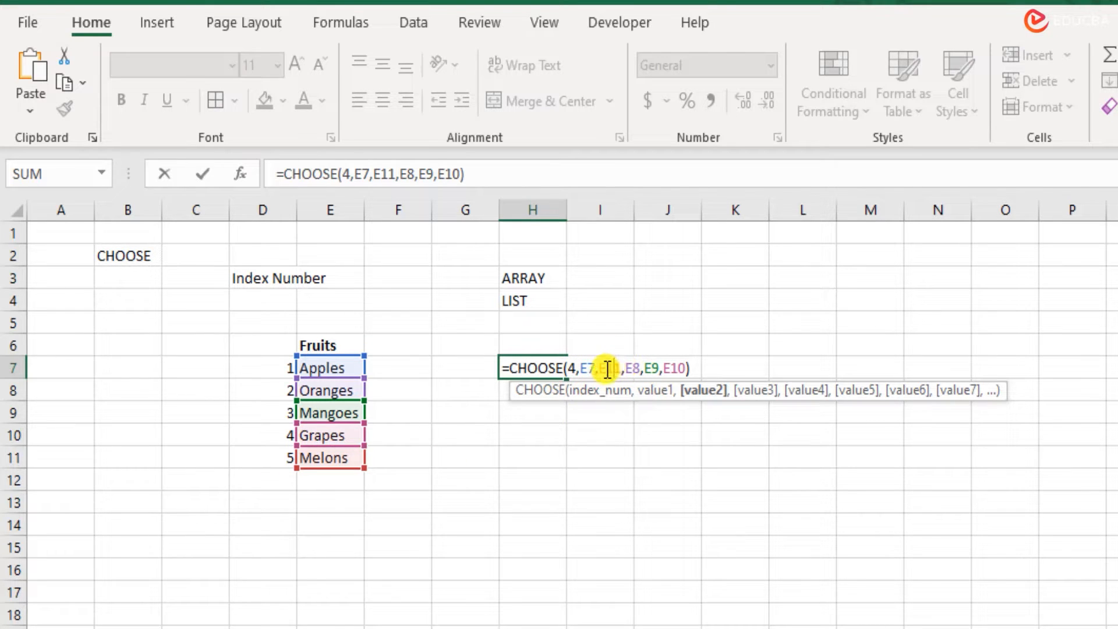
pyautogui.click(632, 368)
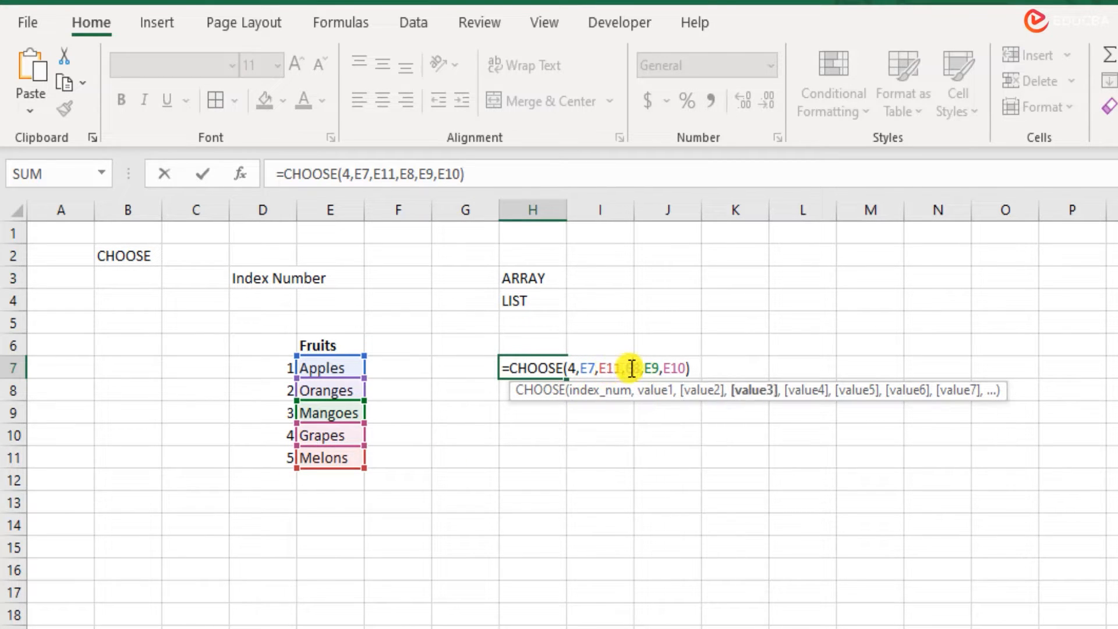
pyautogui.click(653, 367)
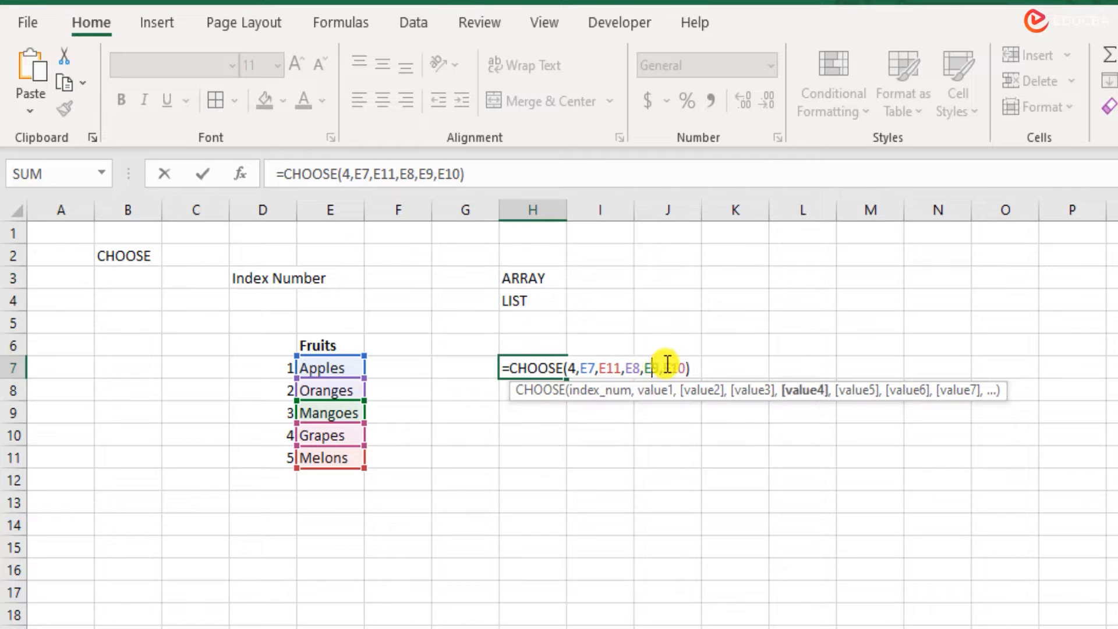
pyautogui.click(665, 367)
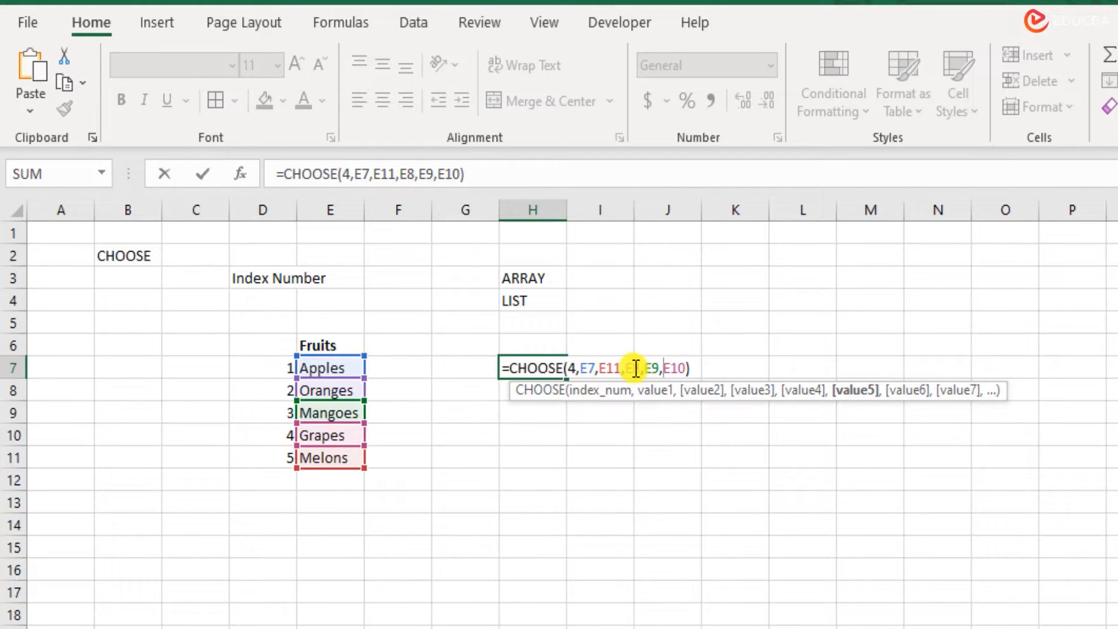
pyautogui.press('Return')
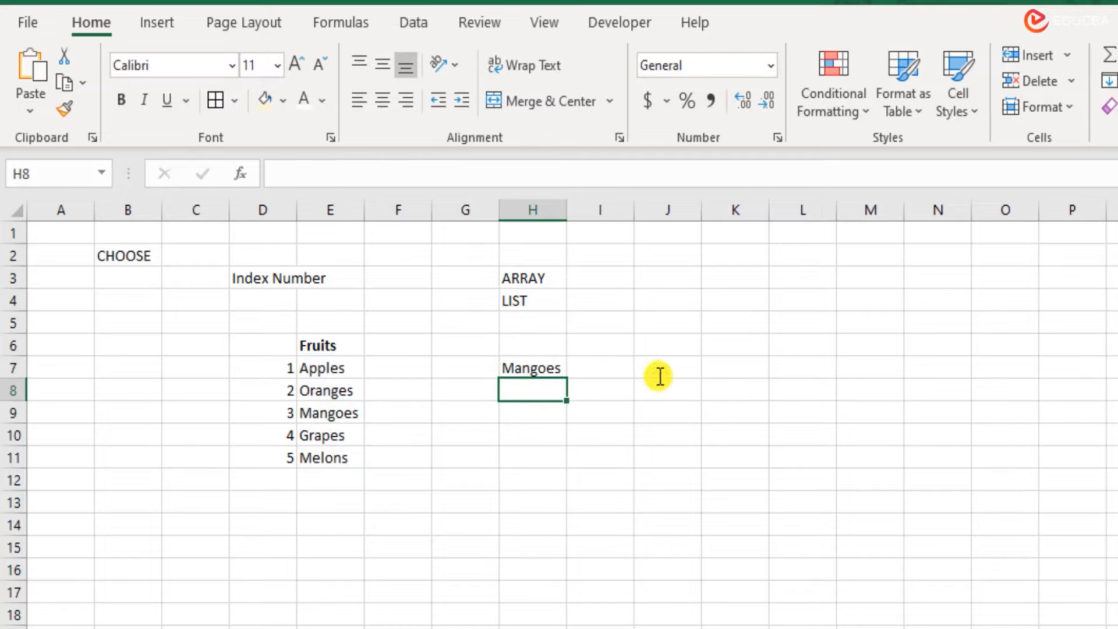
# Step: Examine the index number and the list of value references in the CHOOSE formula in H7
pyautogui.doubleClick(540, 367)
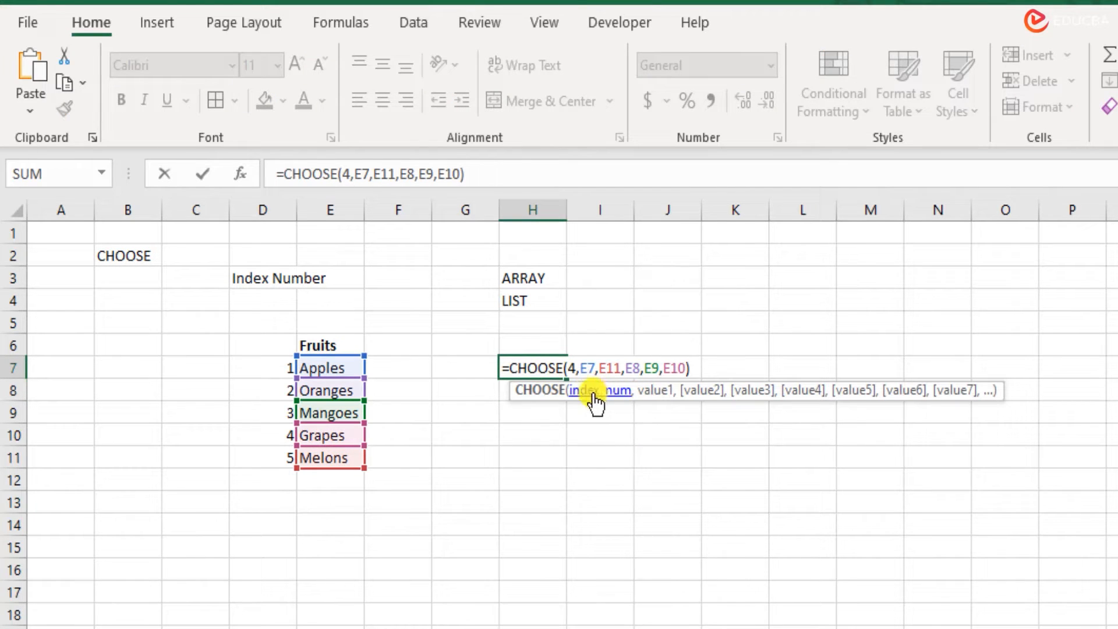
pyautogui.moveTo(580, 368); pyautogui.dragTo(687, 369)
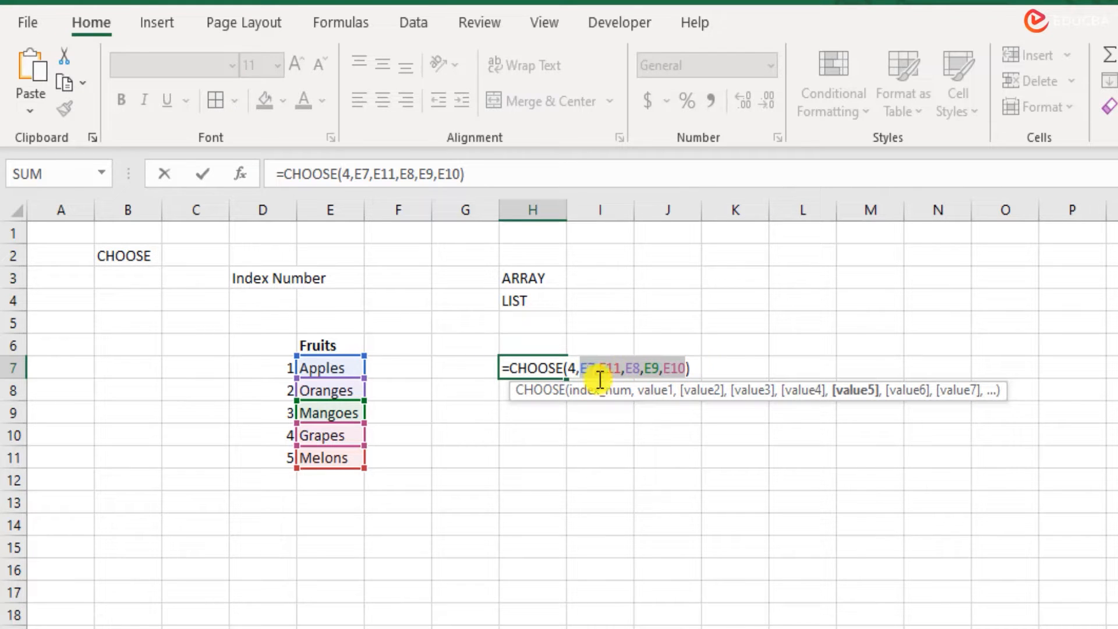
pyautogui.click(573, 366)
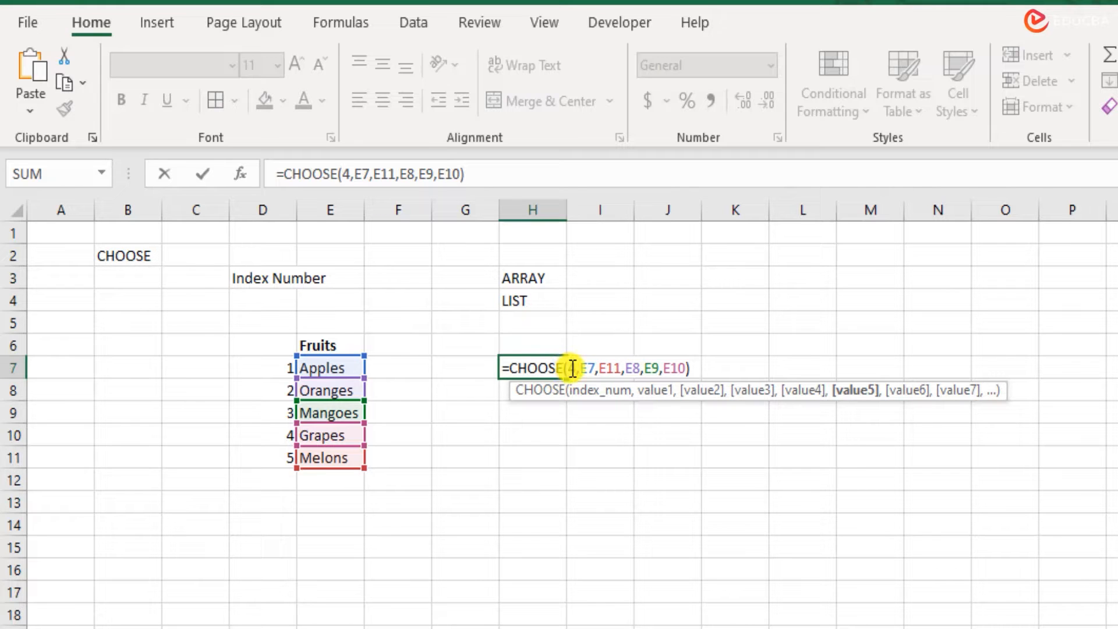
pyautogui.click(572, 368)
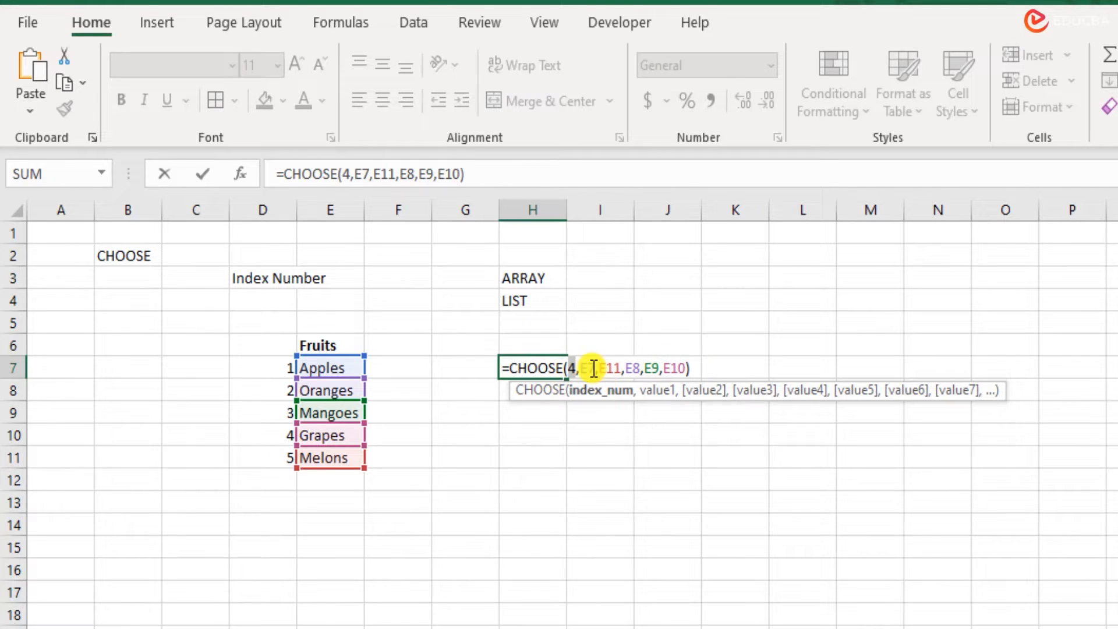
pyautogui.click(659, 370)
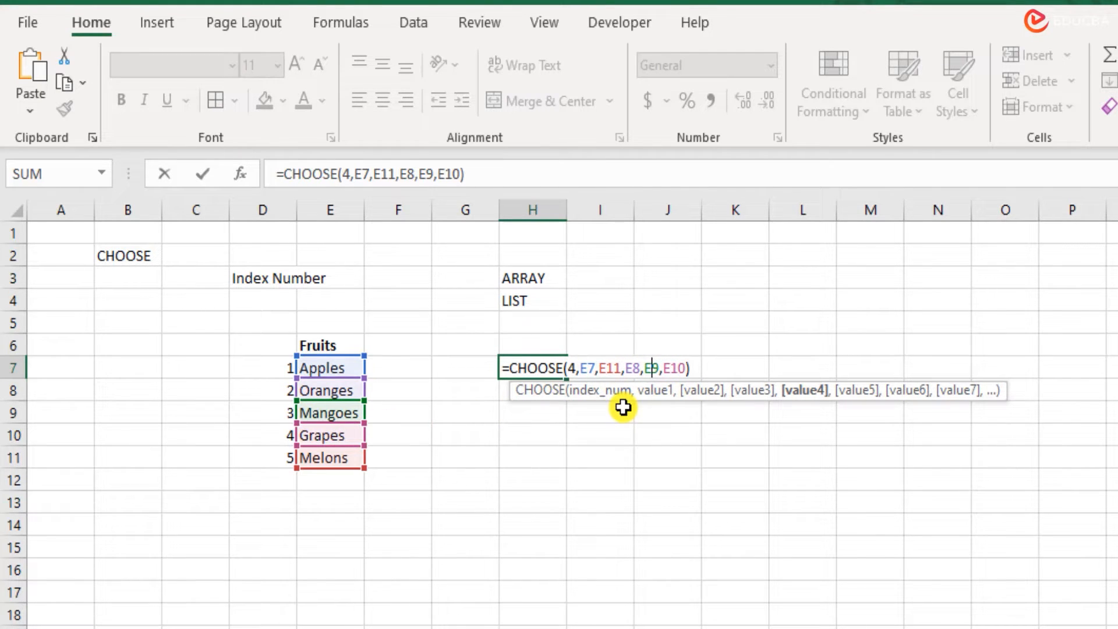
pyautogui.click(573, 368)
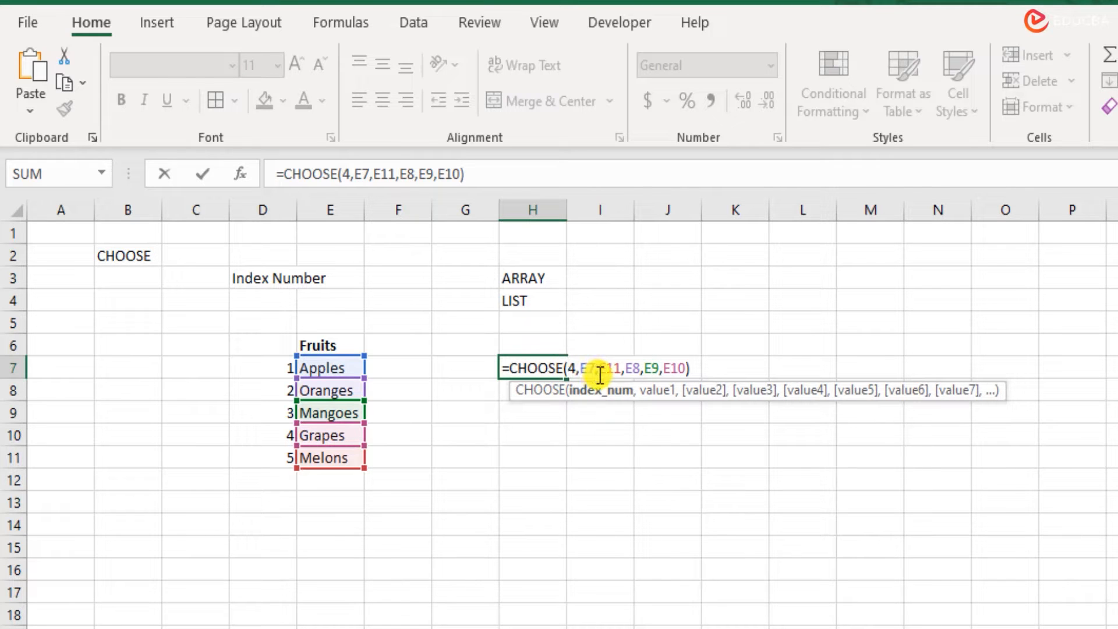
pyautogui.press('Escape')
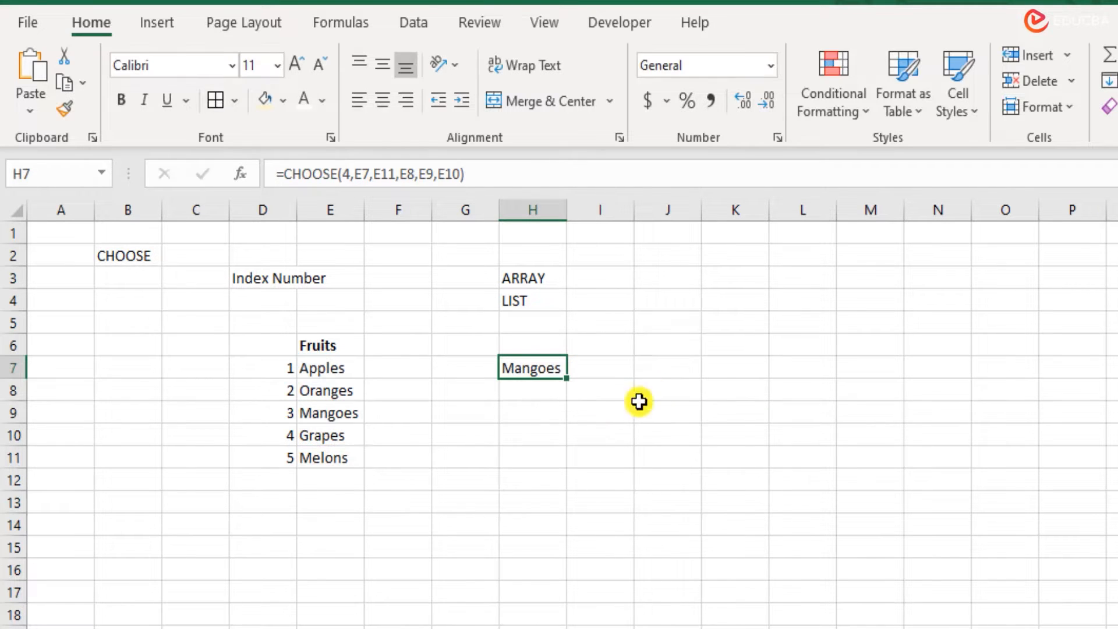
# Step: Replace the fixed index number in the H7 formula with a reference to G7, making it =CHOOSE(G7,E7,E11,E8,E9,E10)
pyautogui.doubleClick(539, 368)
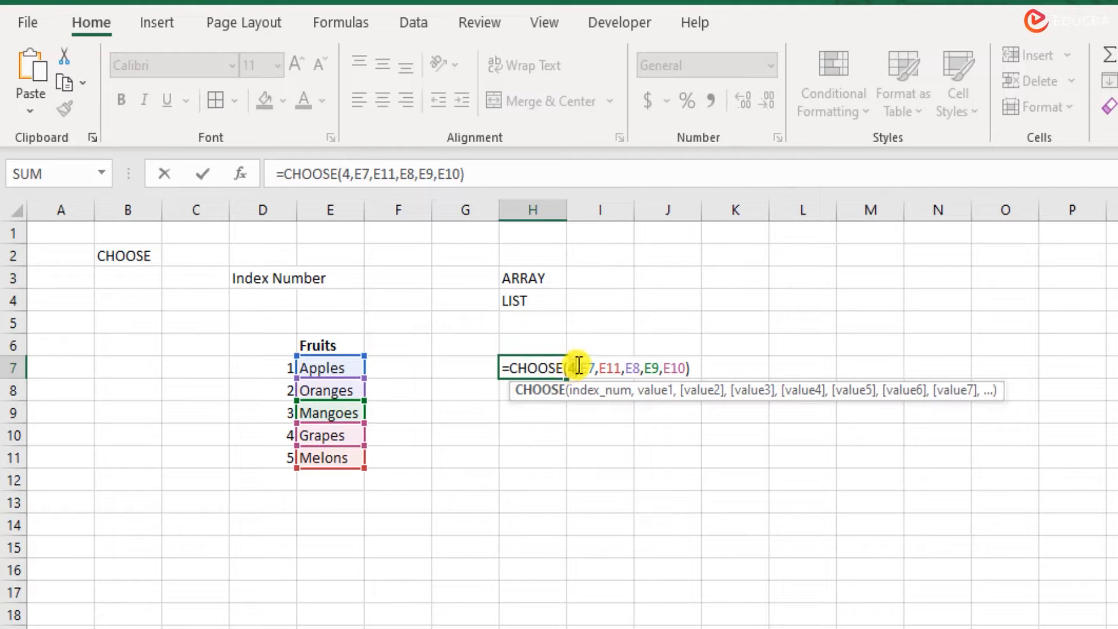
pyautogui.doubleClick(577, 367)
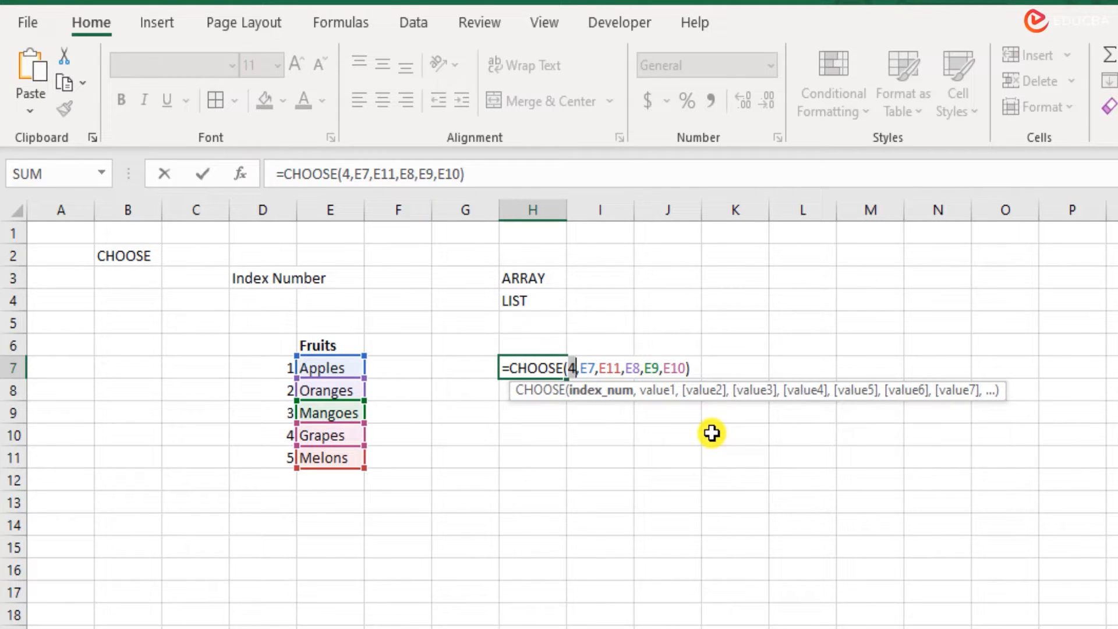
pyautogui.press('BackSpace')
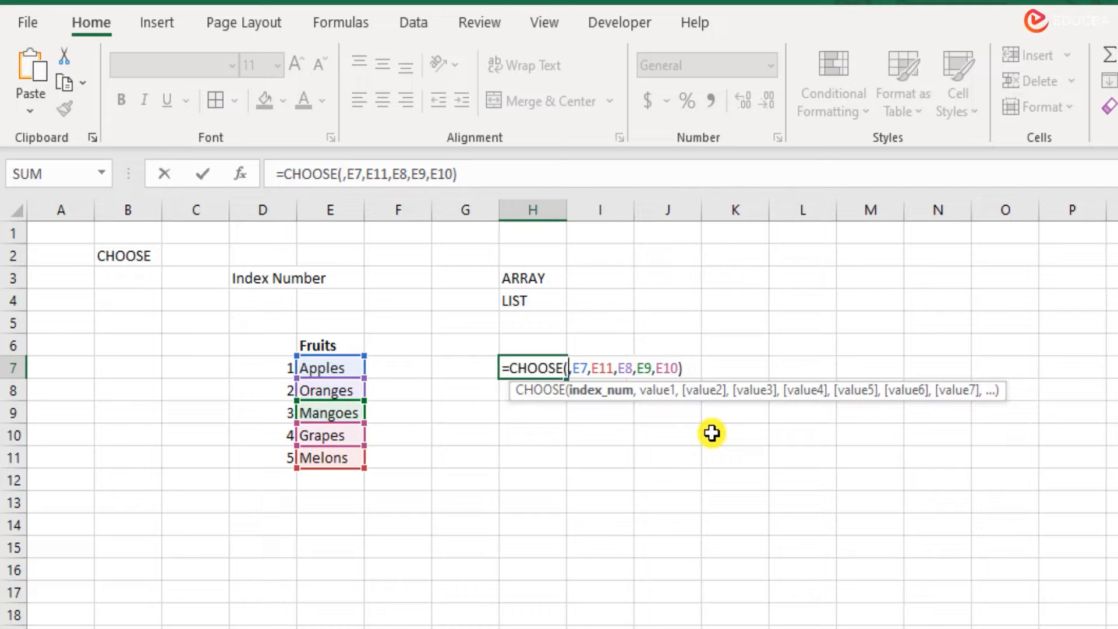
pyautogui.click(471, 367)
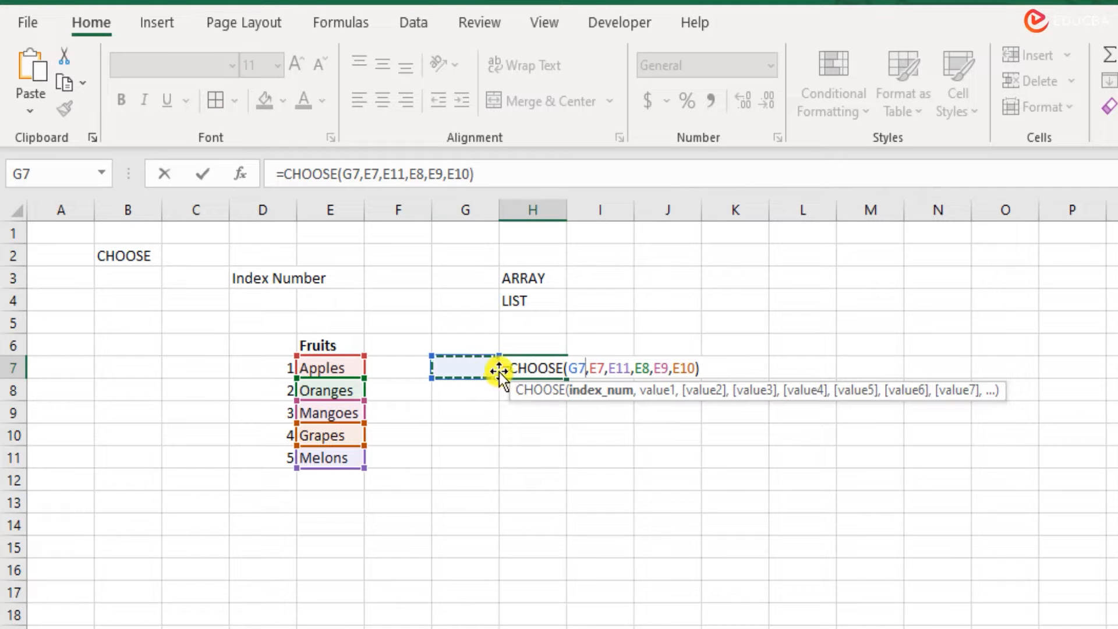
pyautogui.press('Return')
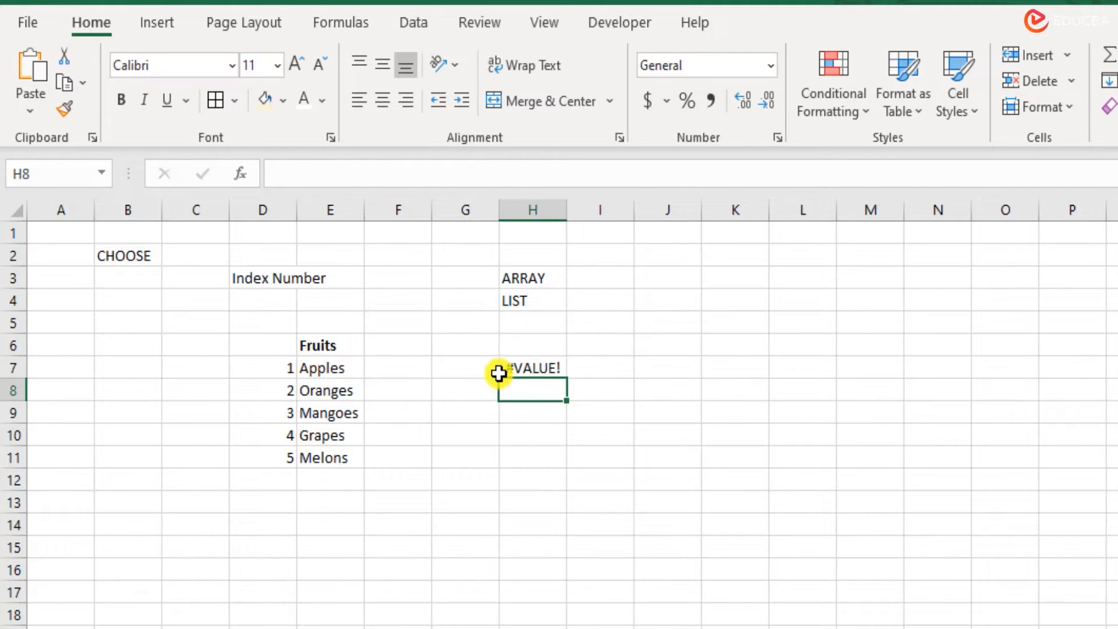
# Step: Review the index cell G7 and the value references used by the CHOOSE formula in H7
pyautogui.click(537, 366)
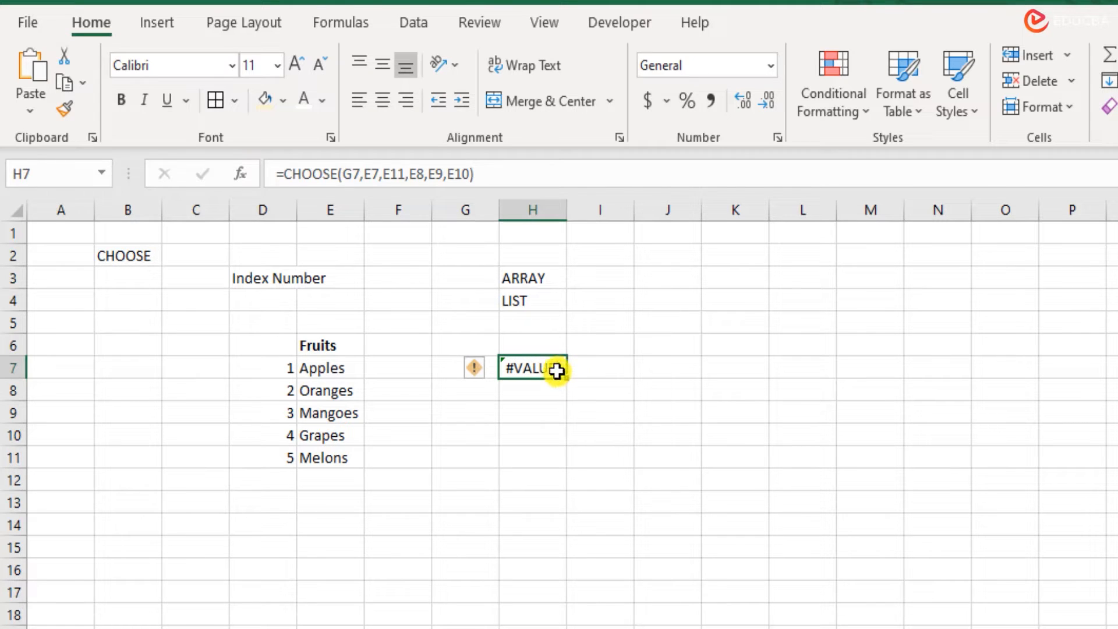
pyautogui.click(452, 369)
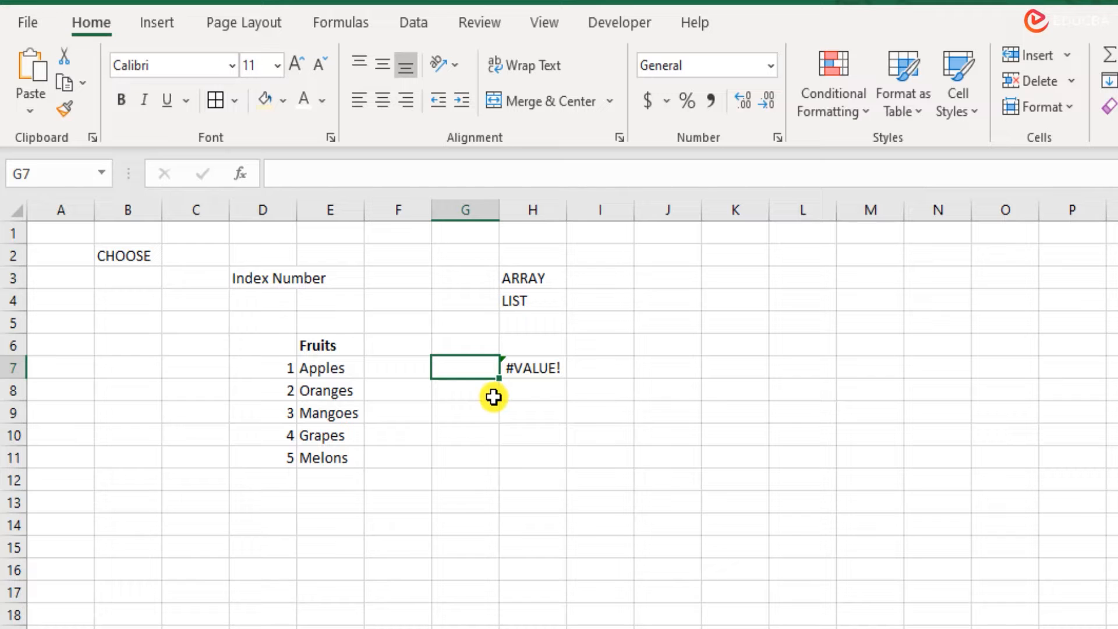
pyautogui.doubleClick(524, 367)
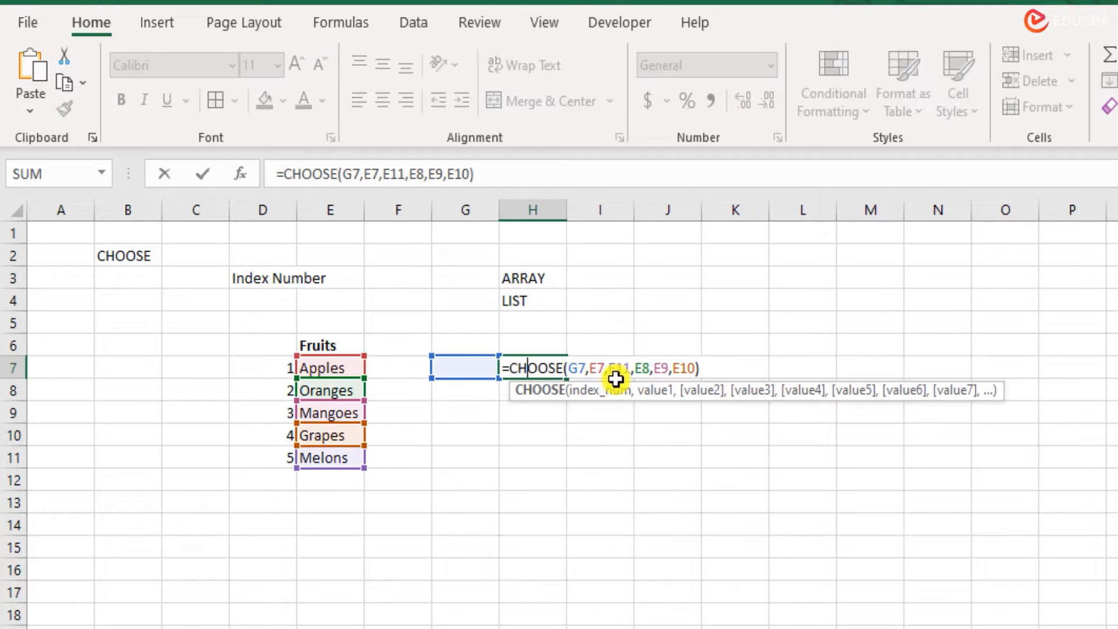
pyautogui.moveTo(591, 368); pyautogui.dragTo(691, 367)
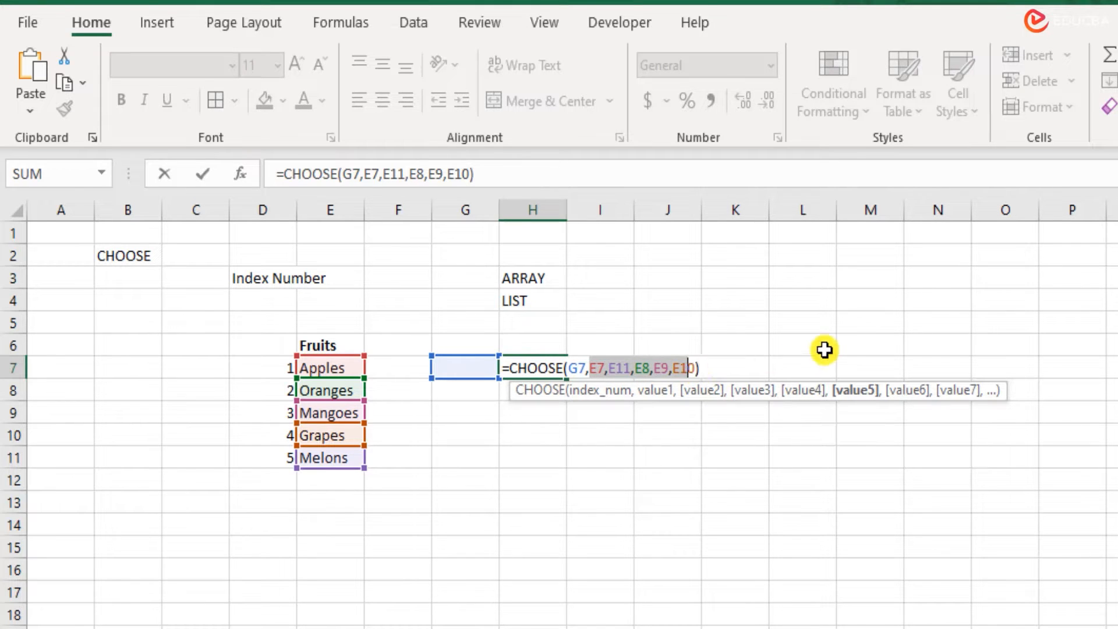
pyautogui.press('Escape')
# Step: Enter the note "Choose function accepts upto 254 values" in cell M6
pyautogui.click(844, 344)
pyautogui.write('CXh')
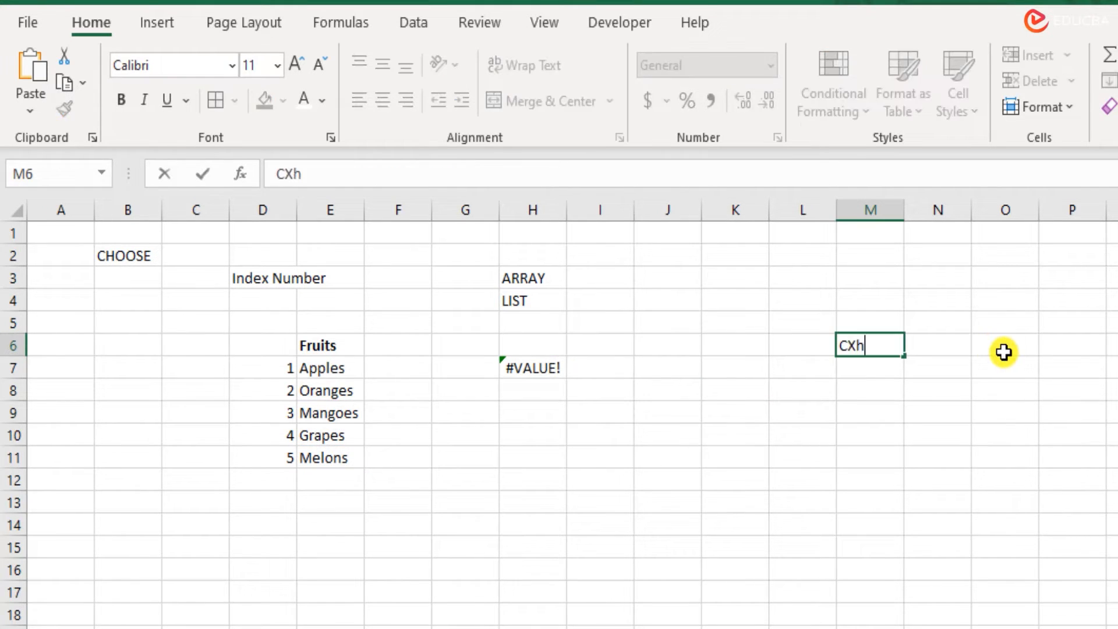
pyautogui.write('oo')
pyautogui.press('BackSpace')
pyautogui.press('BackSpace')
pyautogui.press('BackSpace')
pyautogui.press('BackSpace')
pyautogui.write('hoose ')
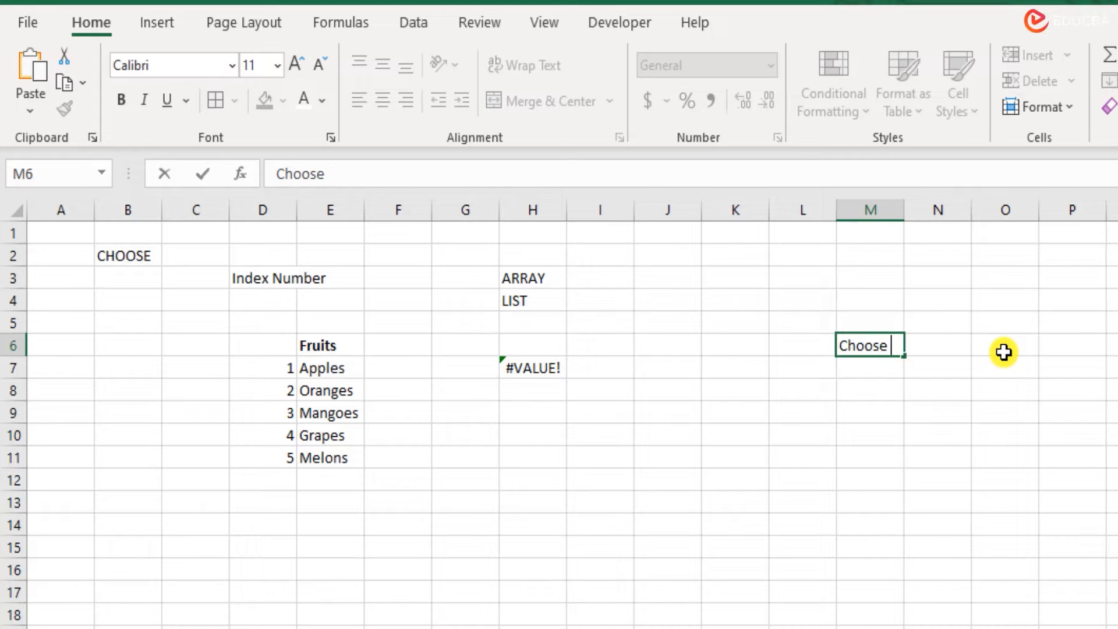
pyautogui.write('function')
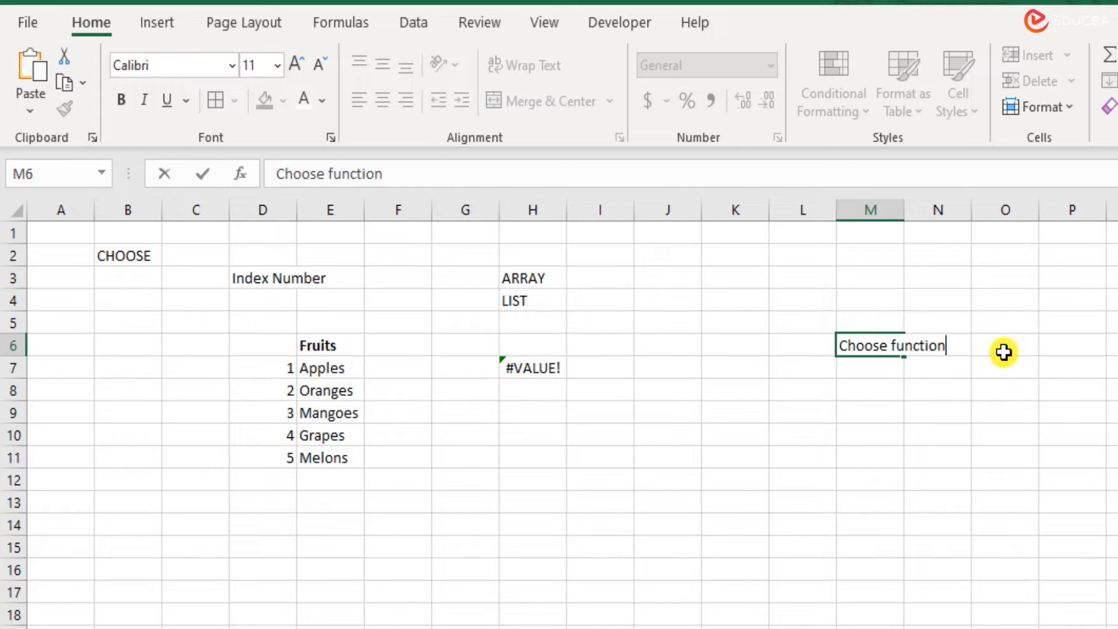
pyautogui.write('sccepts')
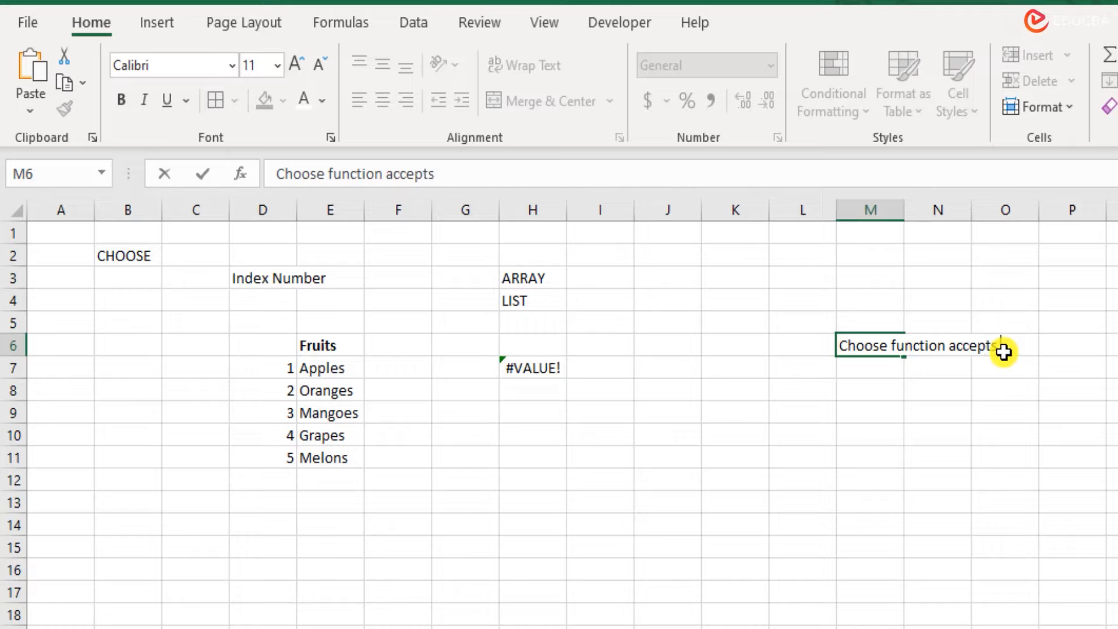
pyautogui.write(' upto 254 ')
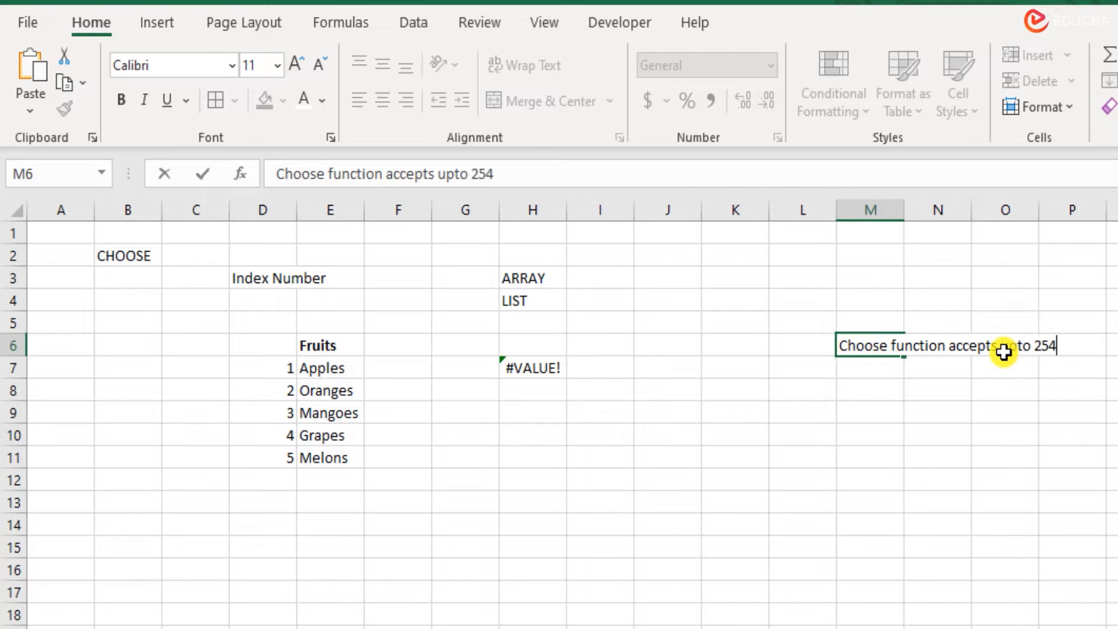
pyautogui.write('values')
pyautogui.press('Return')
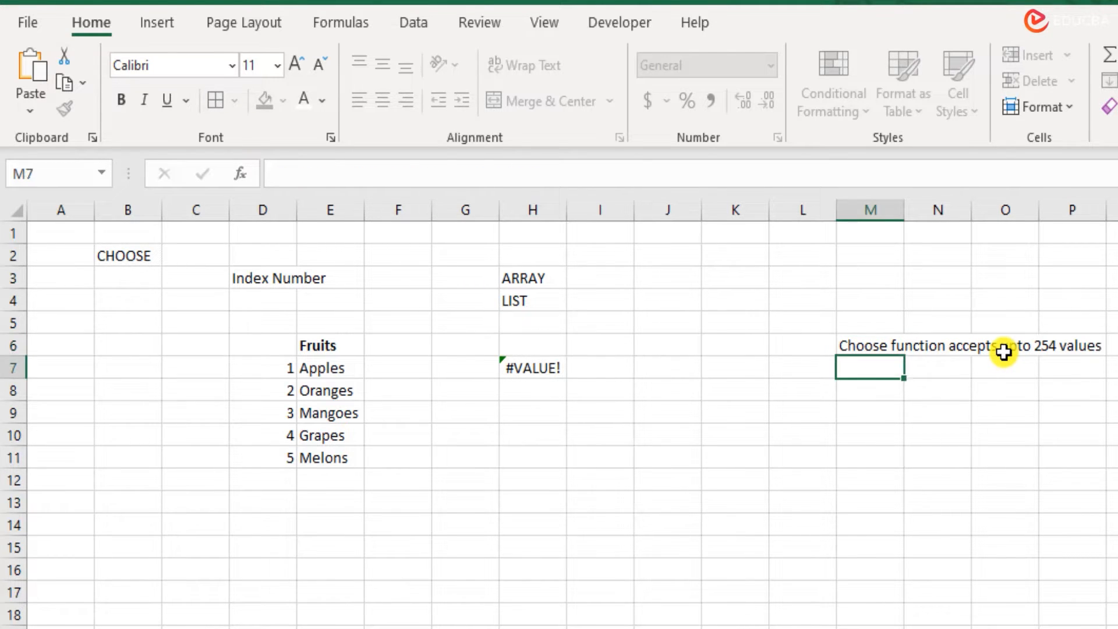
# Step: Examine the index reference, value arguments and error options of the CHOOSE formula in H7
pyautogui.click(534, 370)
pyautogui.doubleClick(534, 370)
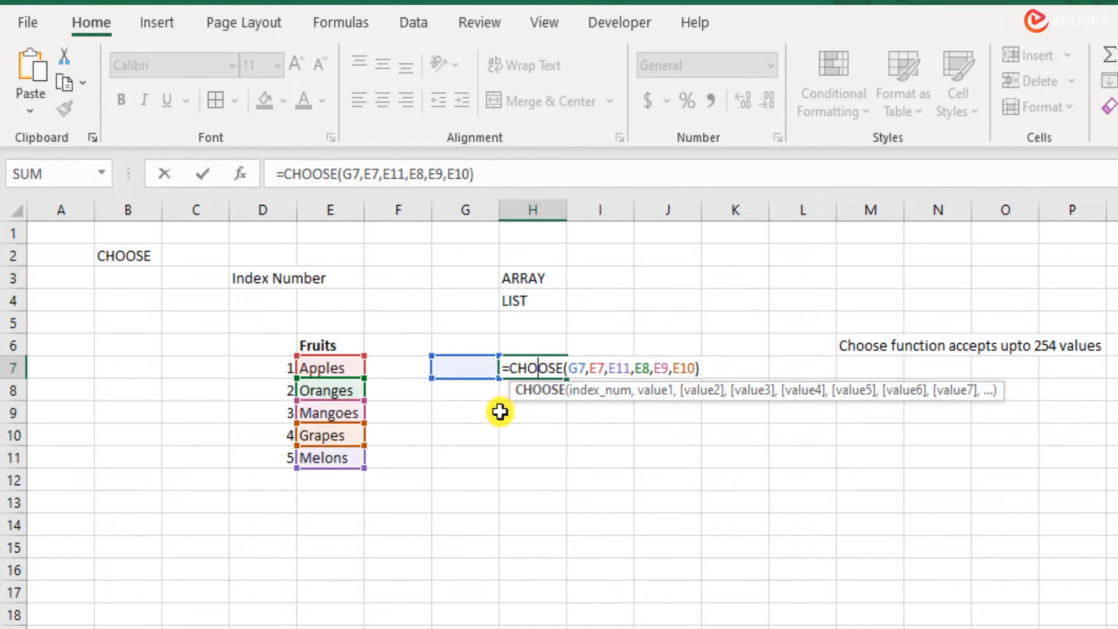
pyautogui.moveTo(567, 368)
pyautogui.mouseDown()
pyautogui.moveTo(598, 368)
pyautogui.moveTo(588, 367)
pyautogui.mouseUp()
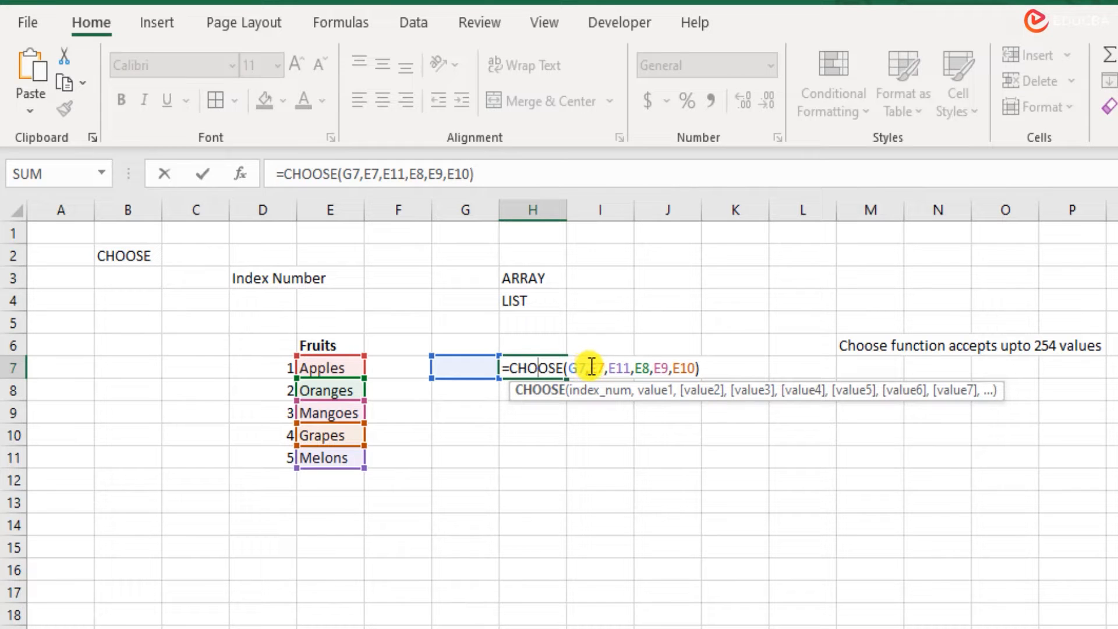
pyautogui.doubleClick(591, 368)
pyautogui.doubleClick(616, 367)
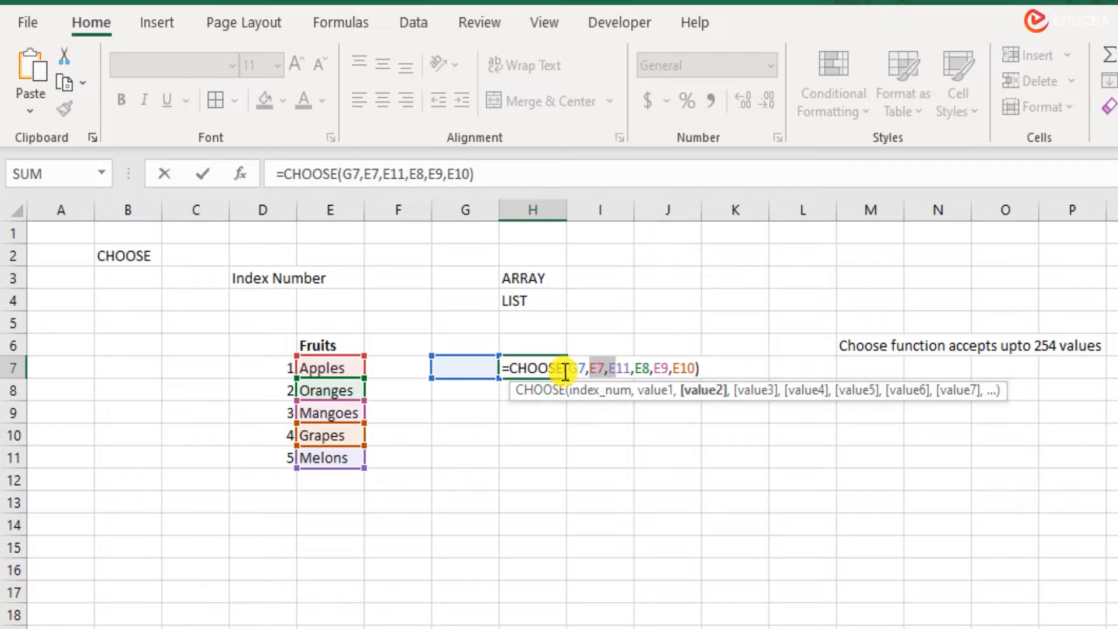
pyautogui.press('Escape')
pyautogui.click(478, 368)
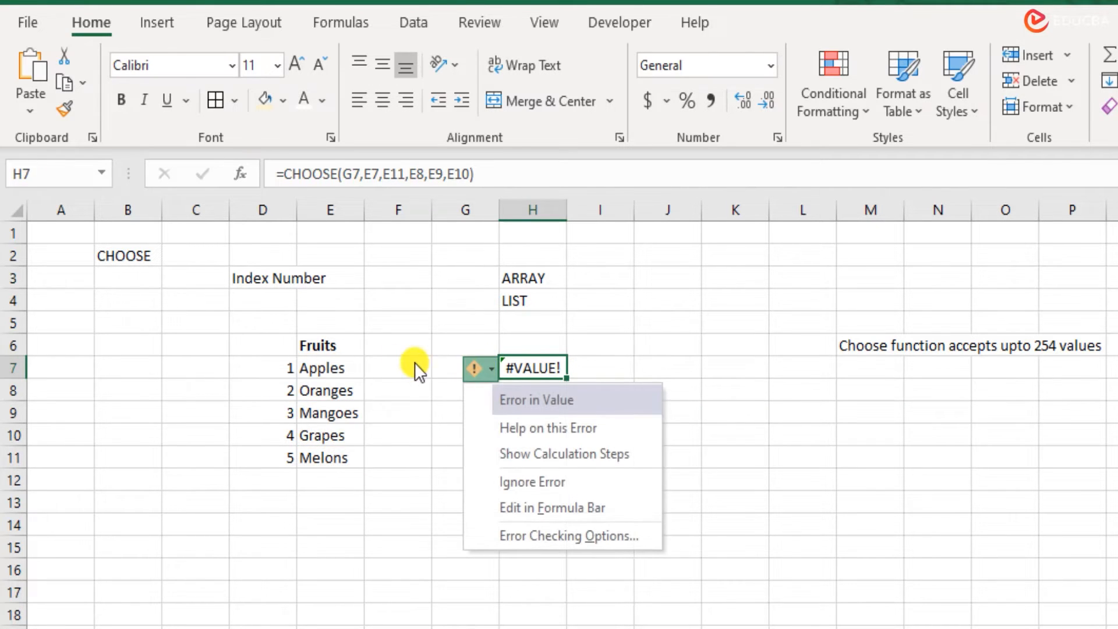
# Step: Shade cell G7 light orange and enter 0 as the index number
pyautogui.click(457, 366)
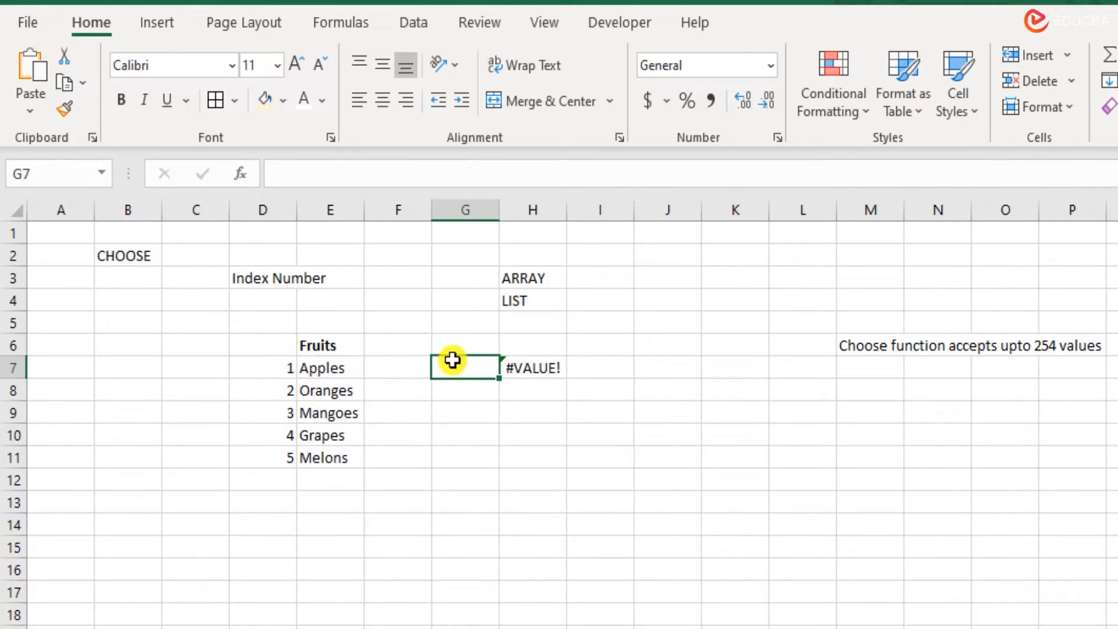
pyautogui.click(262, 102)
pyautogui.write('0')
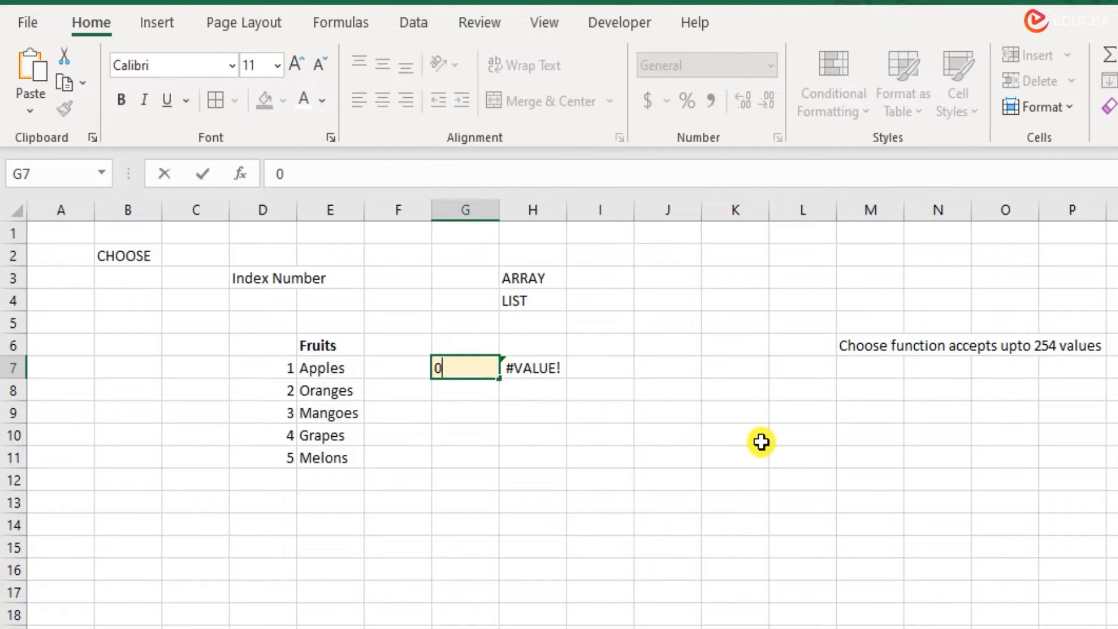
pyautogui.press('Return')
# Step: Set the index number in G7 to 1
pyautogui.press('Up')
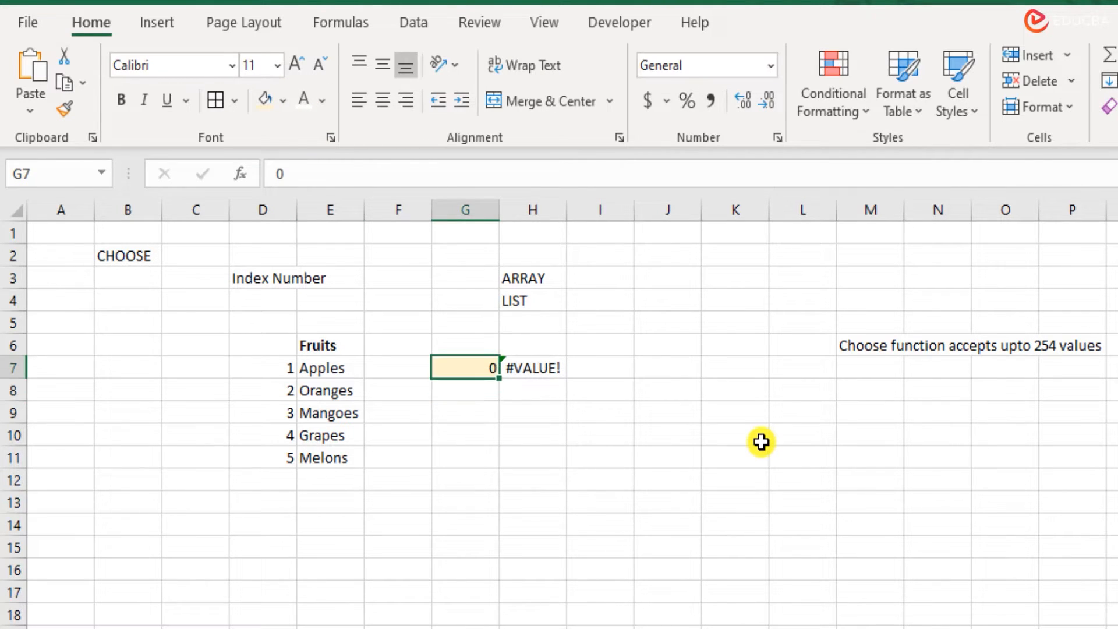
pyautogui.write('1')
pyautogui.press('Return')
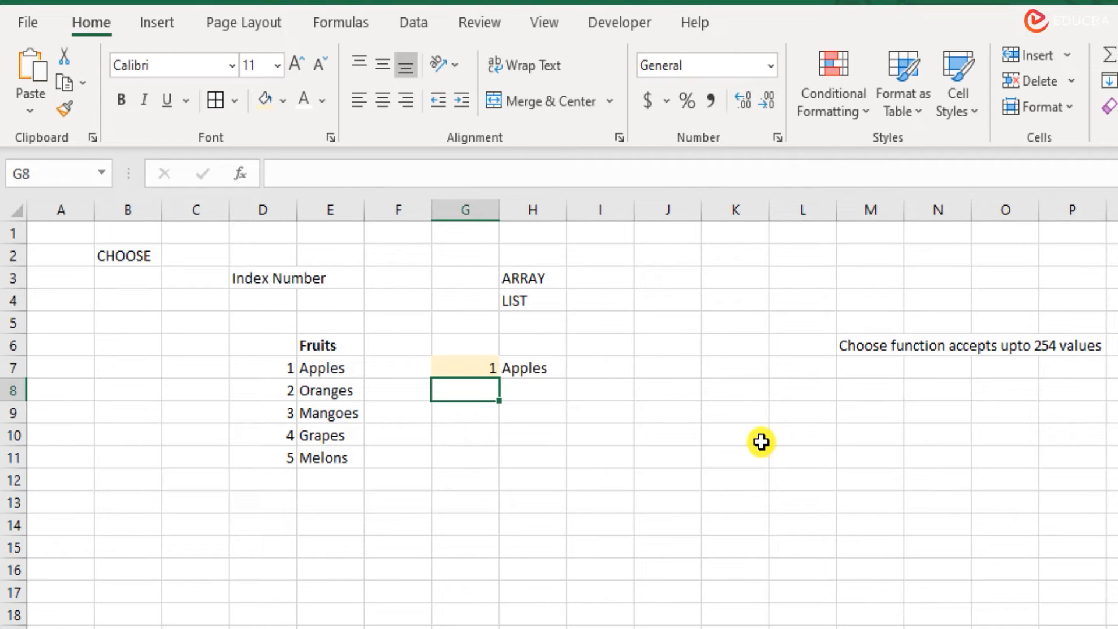
# Step: Set the index number in G7 to 4 so that H7 returns the fourth value
pyautogui.press('Up')
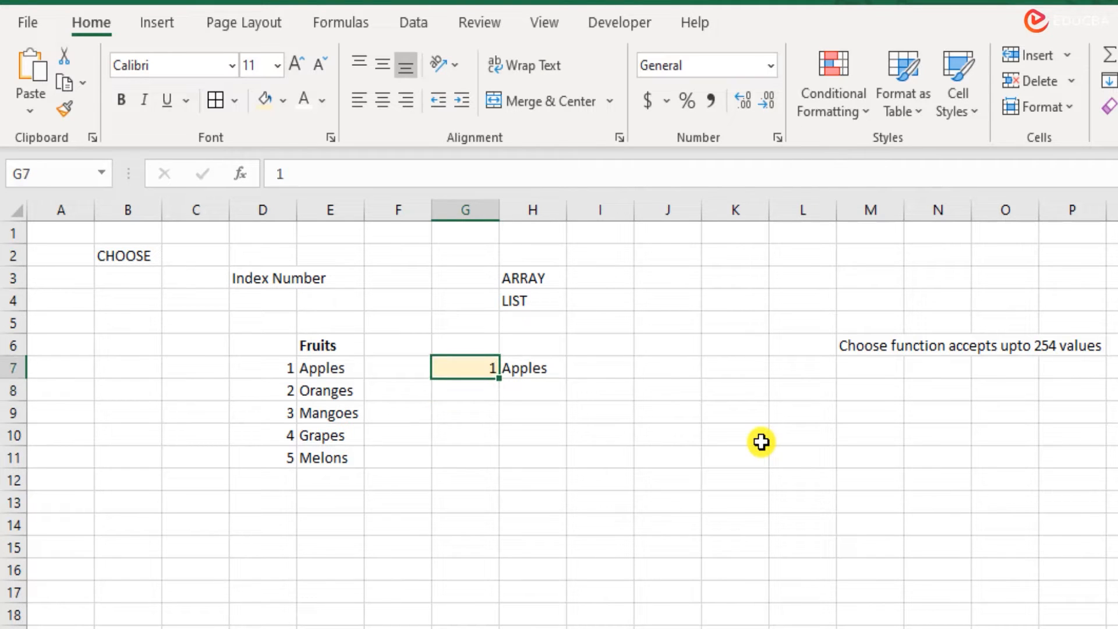
pyautogui.write('4')
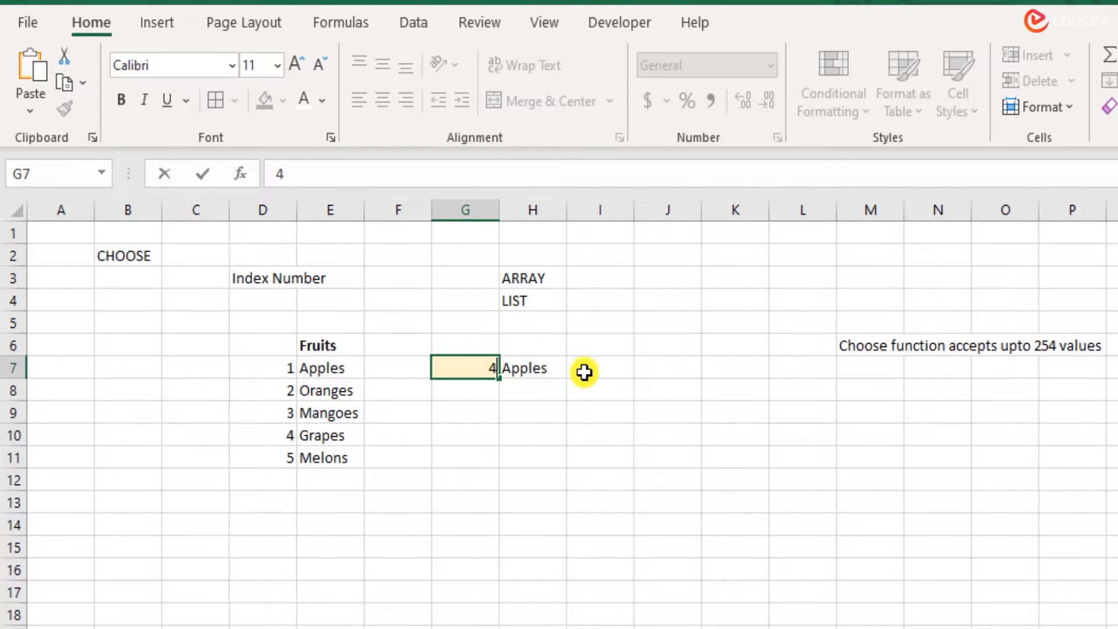
pyautogui.press('Return')
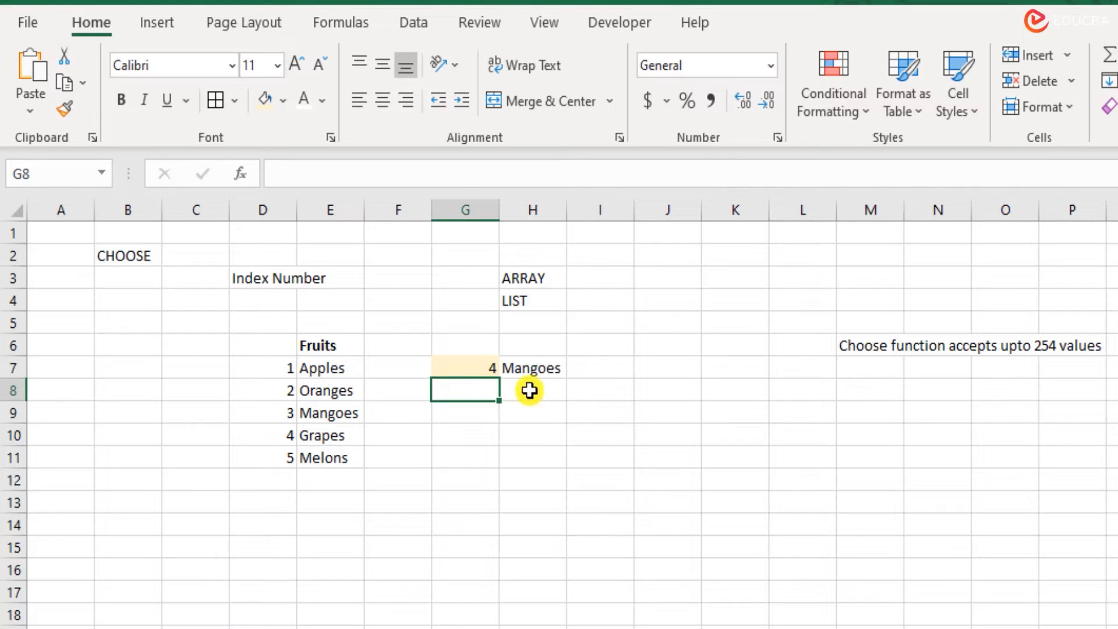
# Step: Move the E11 reference to the end of the CHOOSE formula in H7 so the values run E7, E8, E9, E10, E11
pyautogui.click(527, 364)
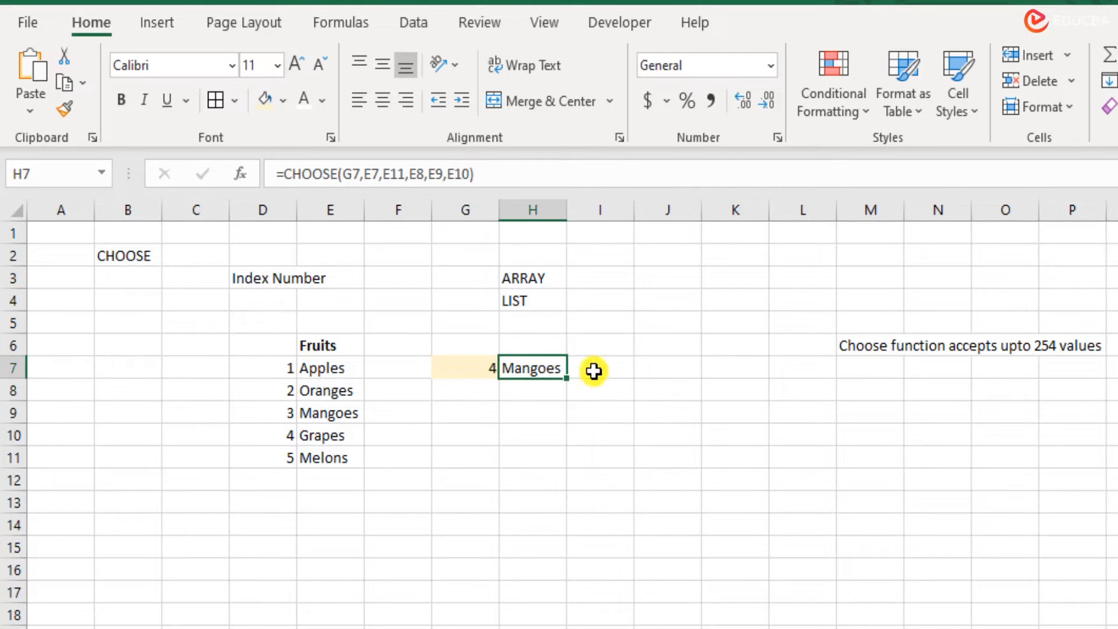
pyautogui.doubleClick(523, 367)
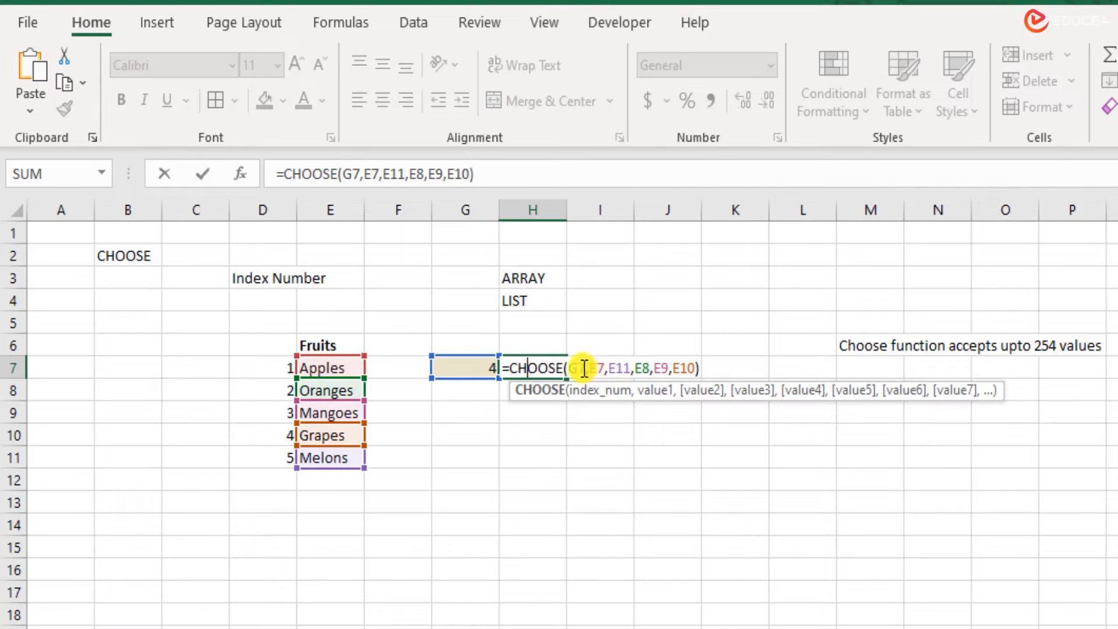
pyautogui.moveTo(609, 367); pyautogui.dragTo(632, 367)
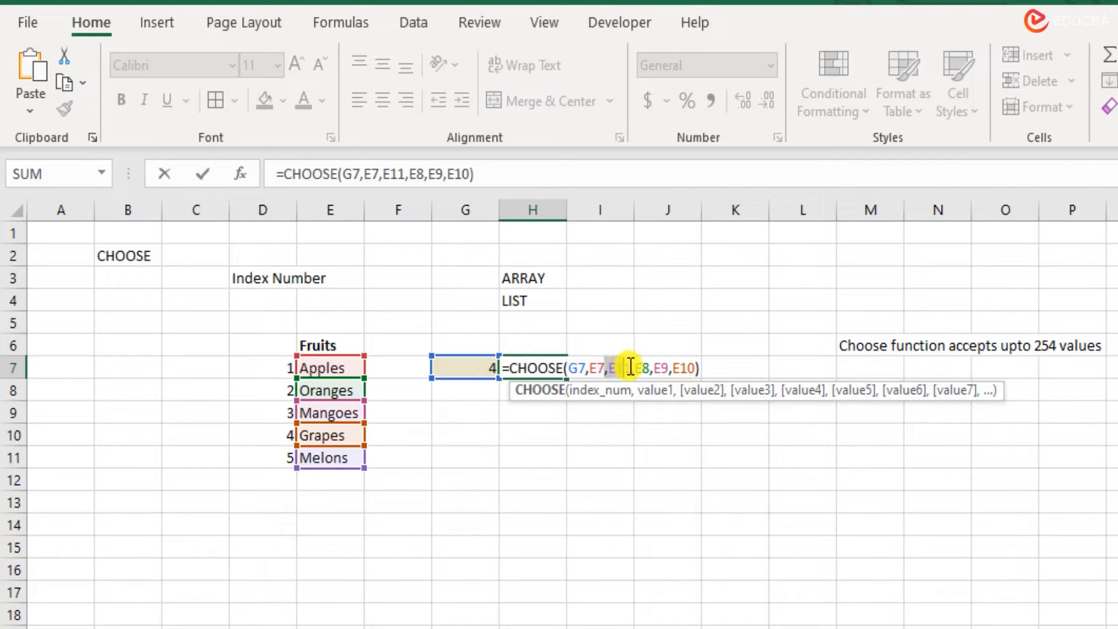
pyautogui.hotkey('ctrl', 'x')
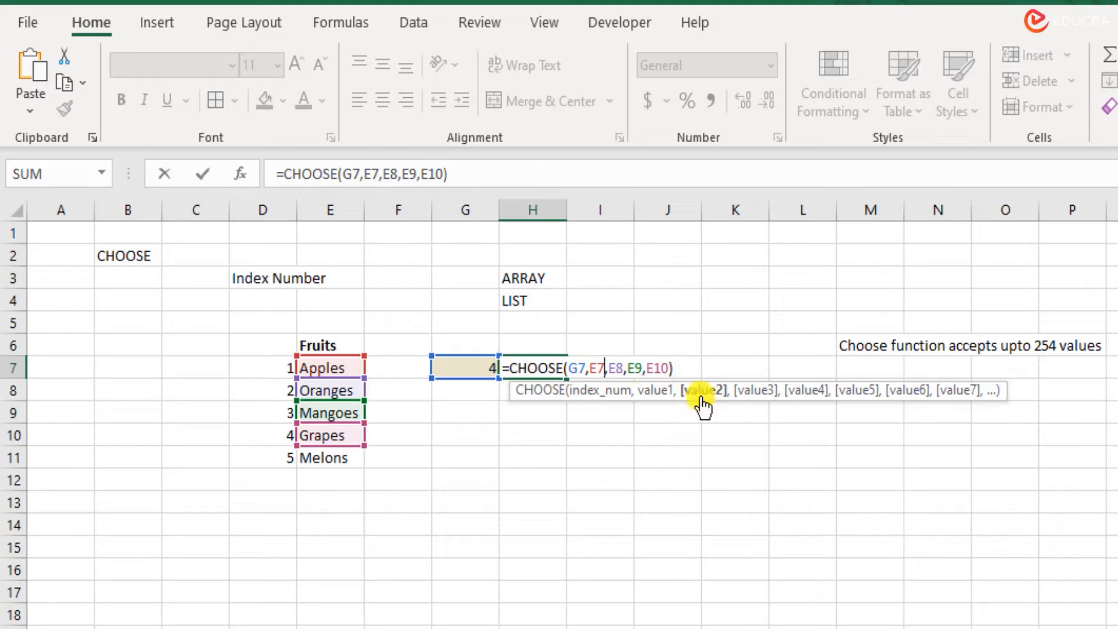
pyautogui.click(671, 366)
pyautogui.hotkey('ctrl', 'v')
pyautogui.press('Return')
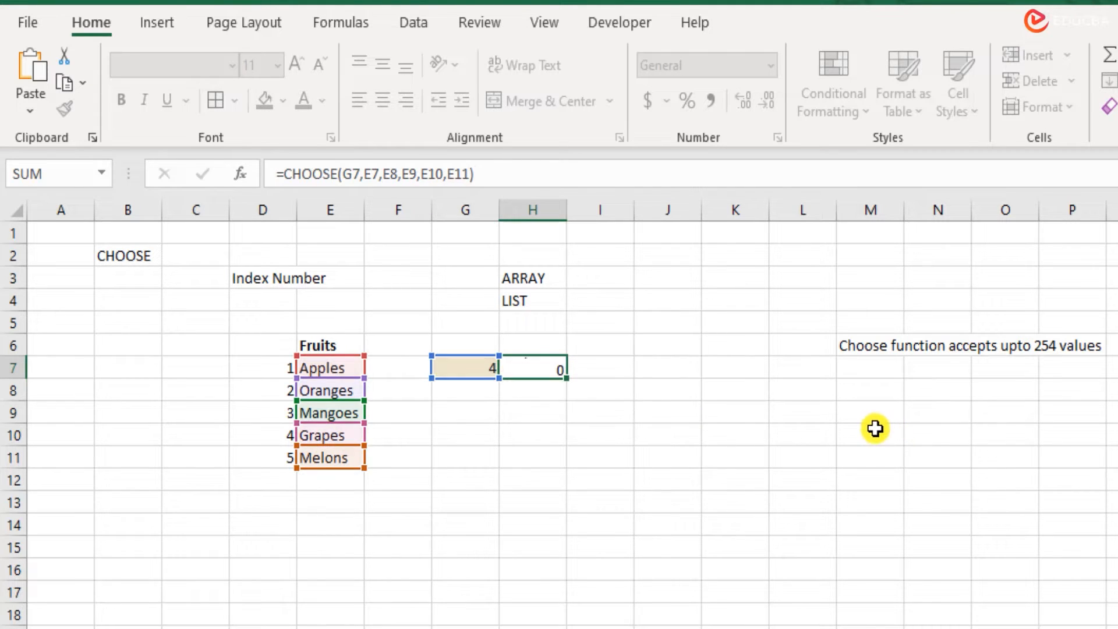
pyautogui.click(540, 367)
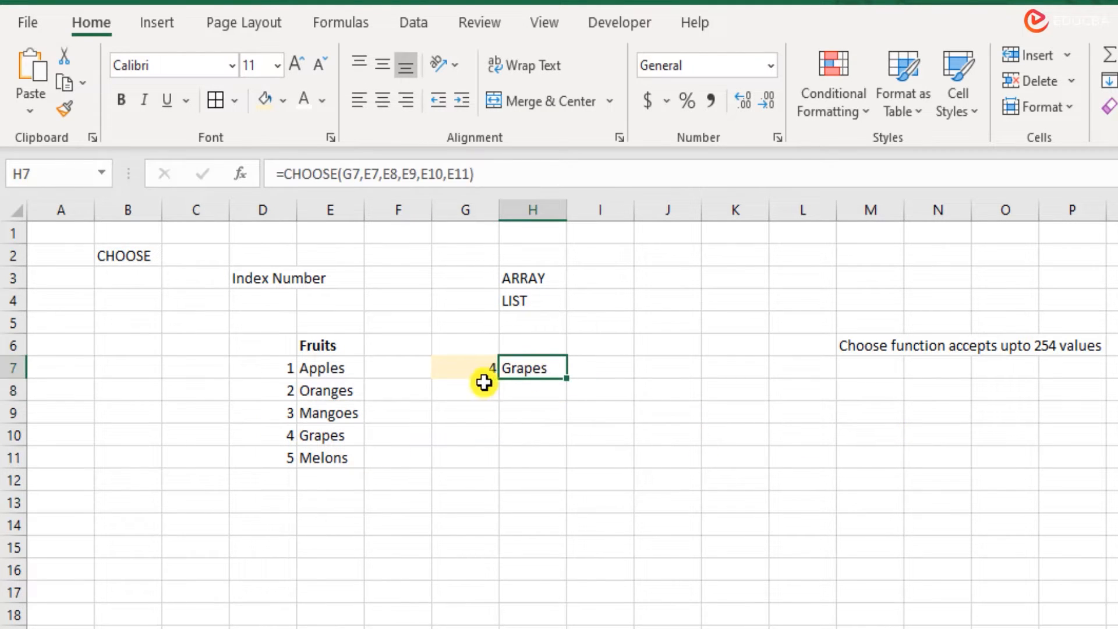
pyautogui.doubleClick(527, 366)
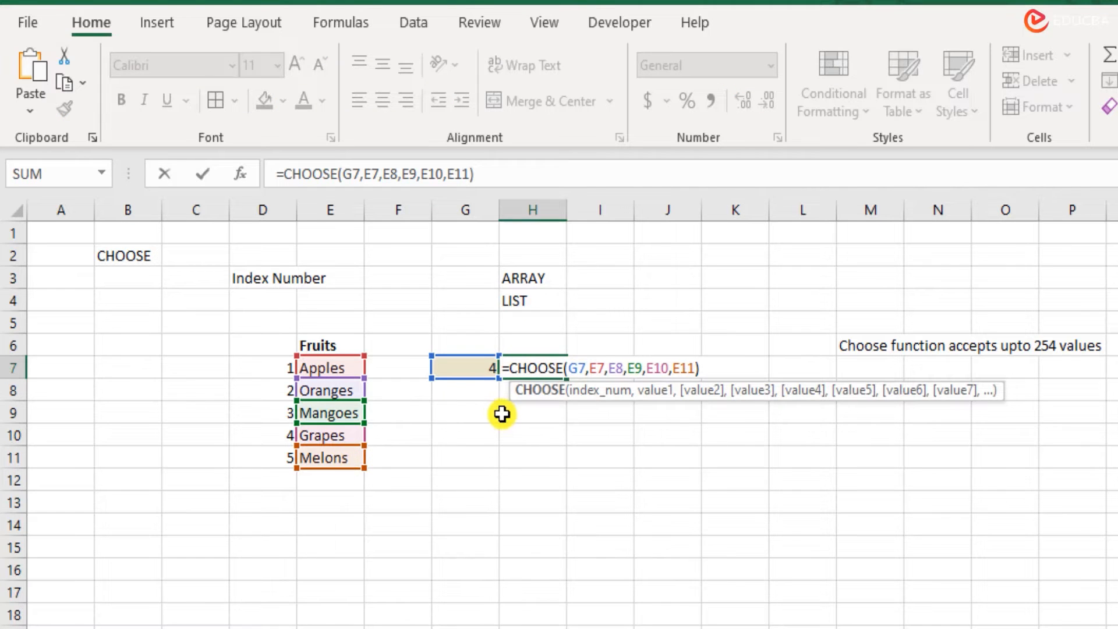
pyautogui.press('Escape')
# Step: Set the index number in G7 to 5
pyautogui.click(467, 367)
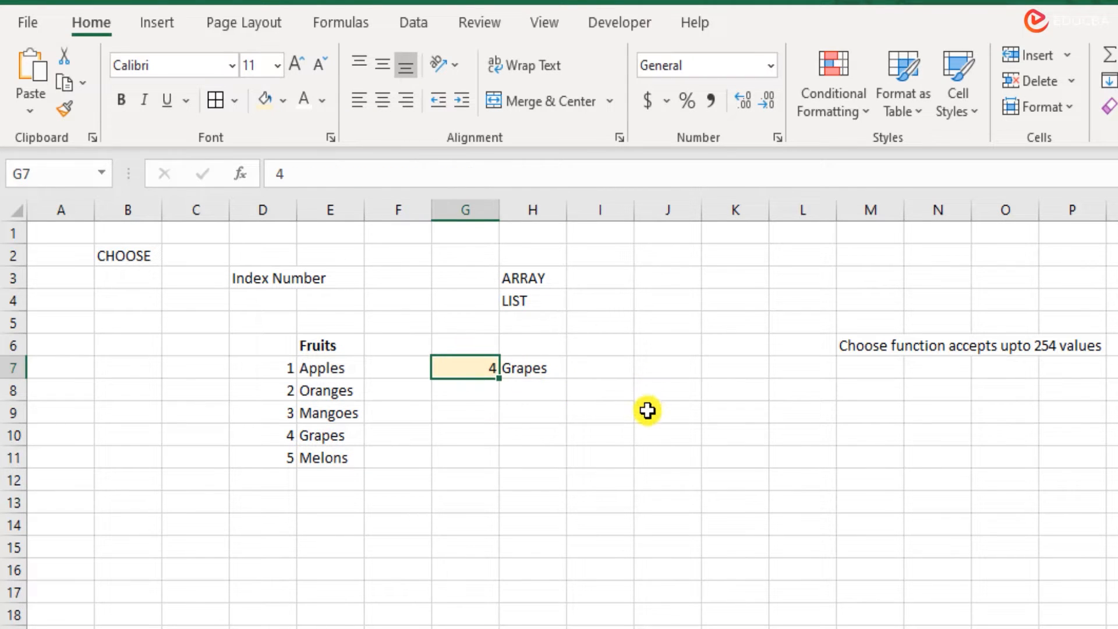
pyautogui.write('5')
pyautogui.press('Return')
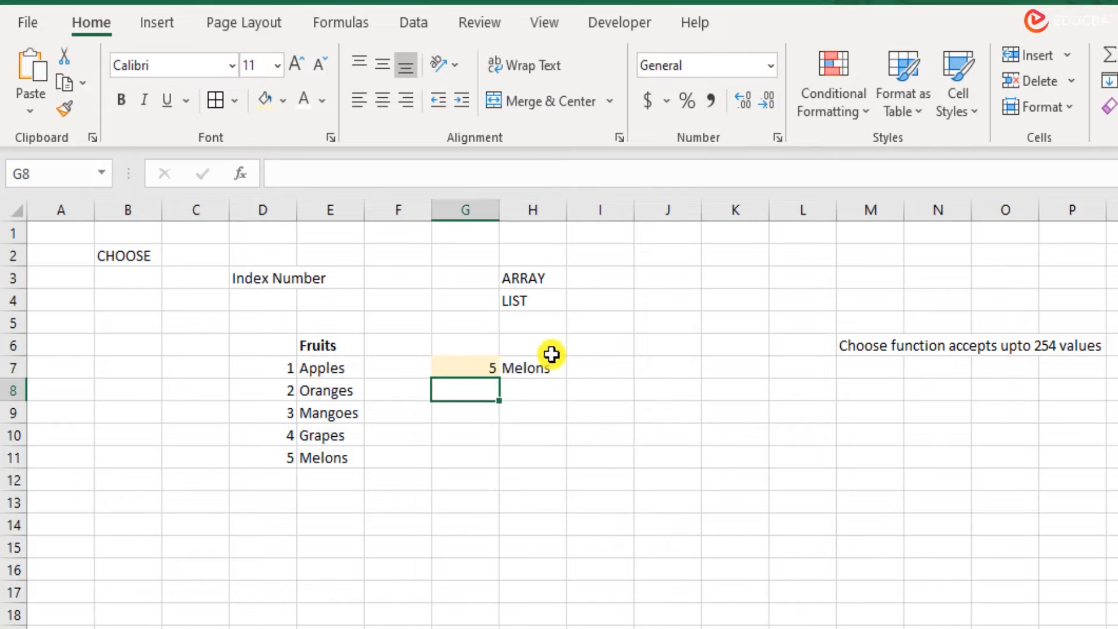
# Step: Set the index number in G7 to 6 and check the CHOOSE formula in H7
pyautogui.click(474, 367)
pyautogui.write('6')
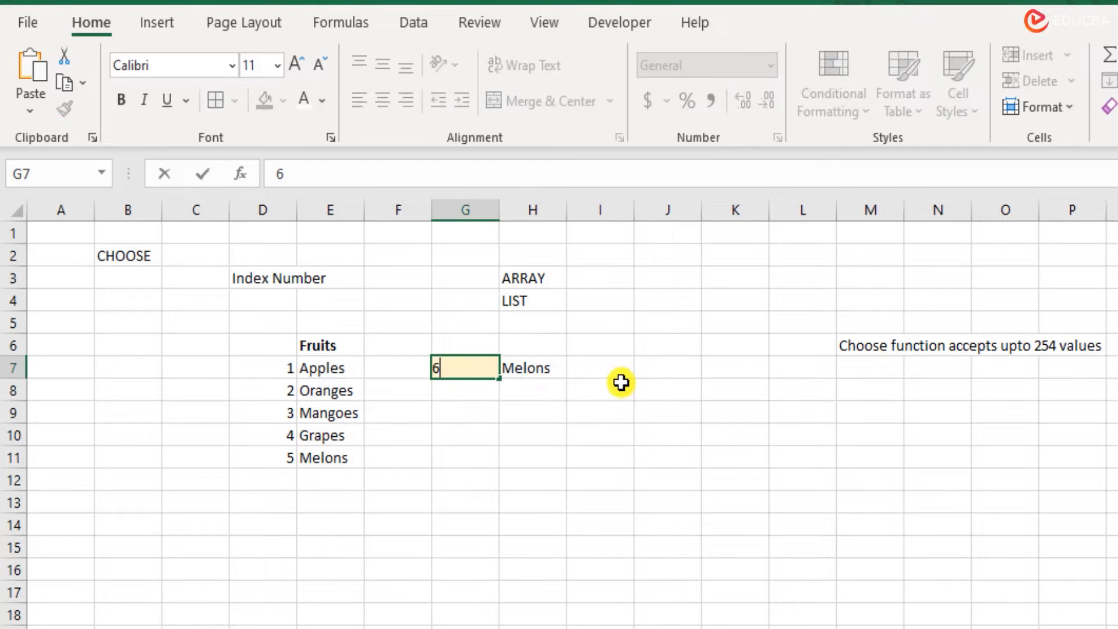
pyautogui.press('Return')
pyautogui.click(557, 369)
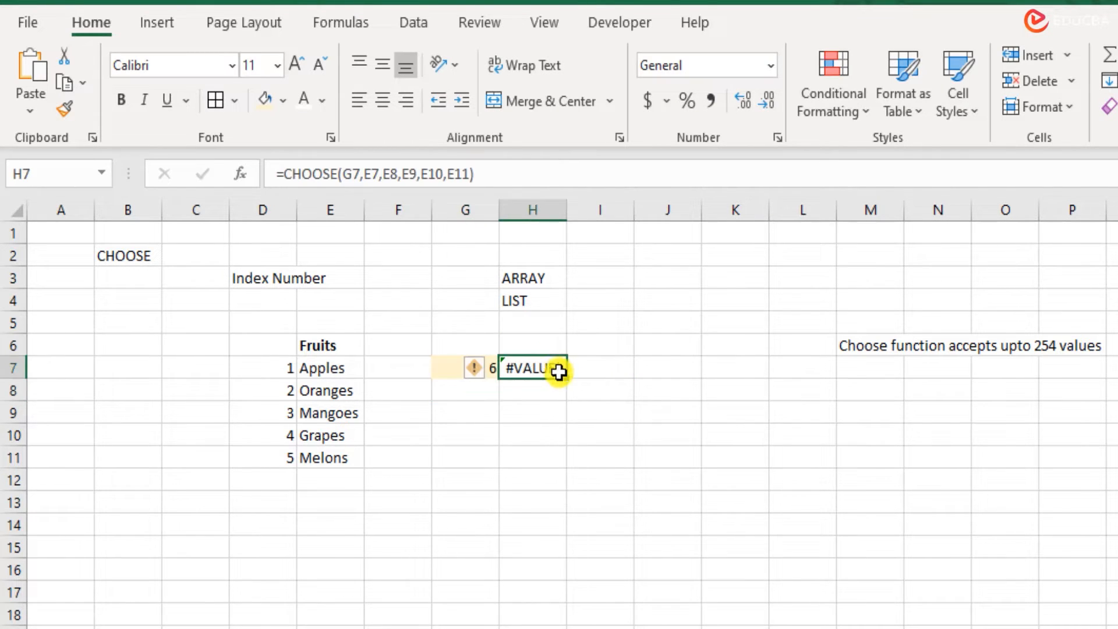
# Step: Add a sixth entry to the fruit list in row 12, with number 6 and the name Kiwi fruit
pyautogui.click(271, 477)
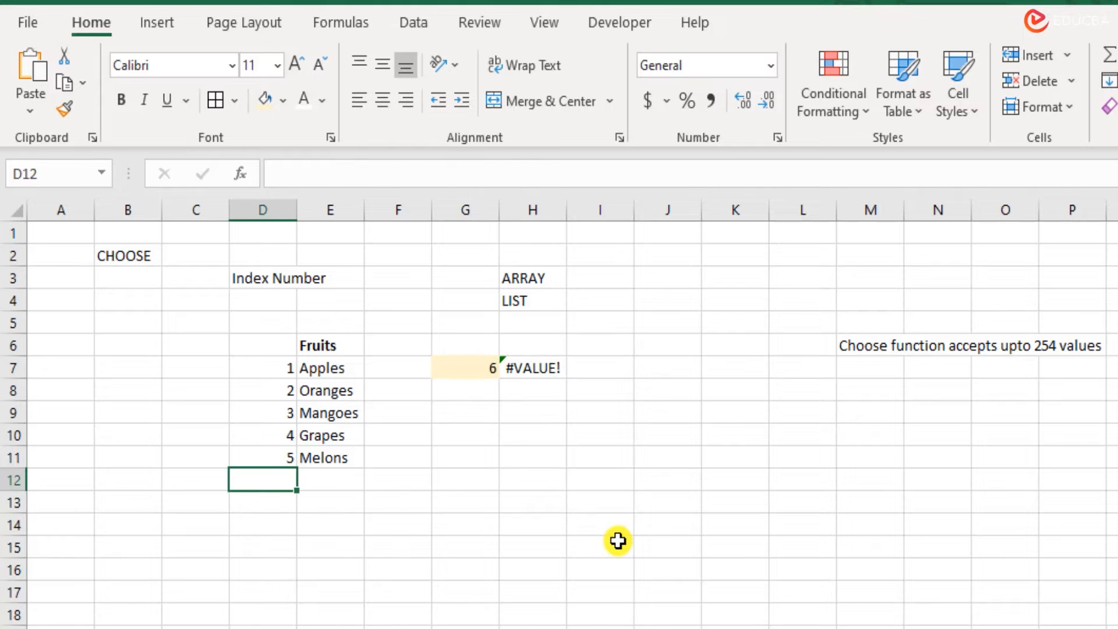
pyautogui.write('6')
pyautogui.press('Tab')
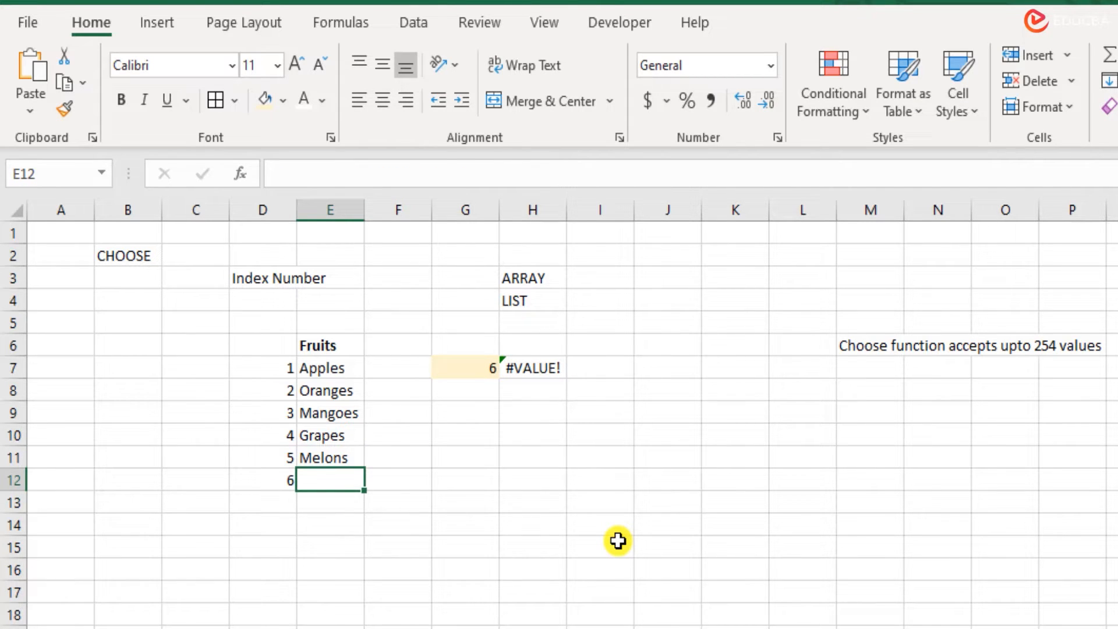
pyautogui.write('Kiwi')
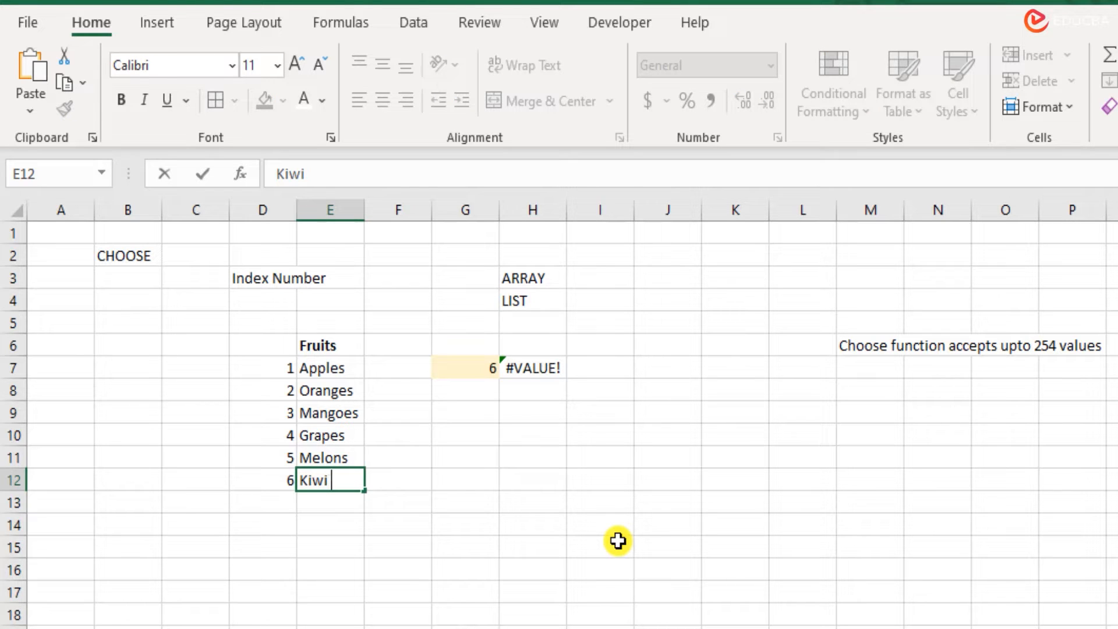
pyautogui.write(' fruit')
pyautogui.press('Return')
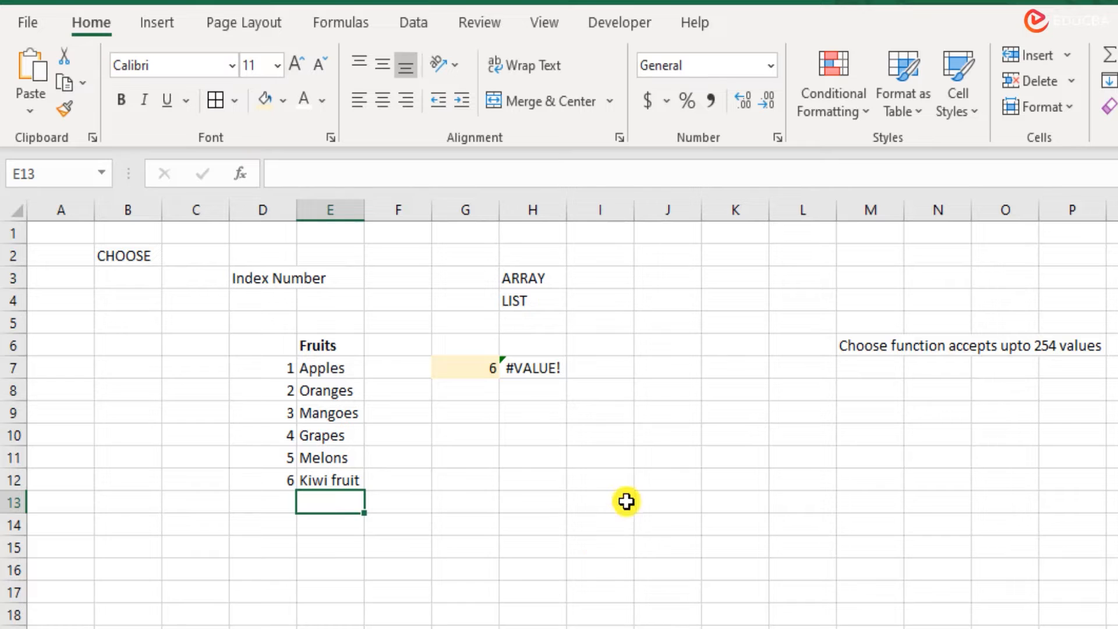
# Step: Add cell E12 as the sixth value in the CHOOSE formula in H7
pyautogui.doubleClick(543, 368)
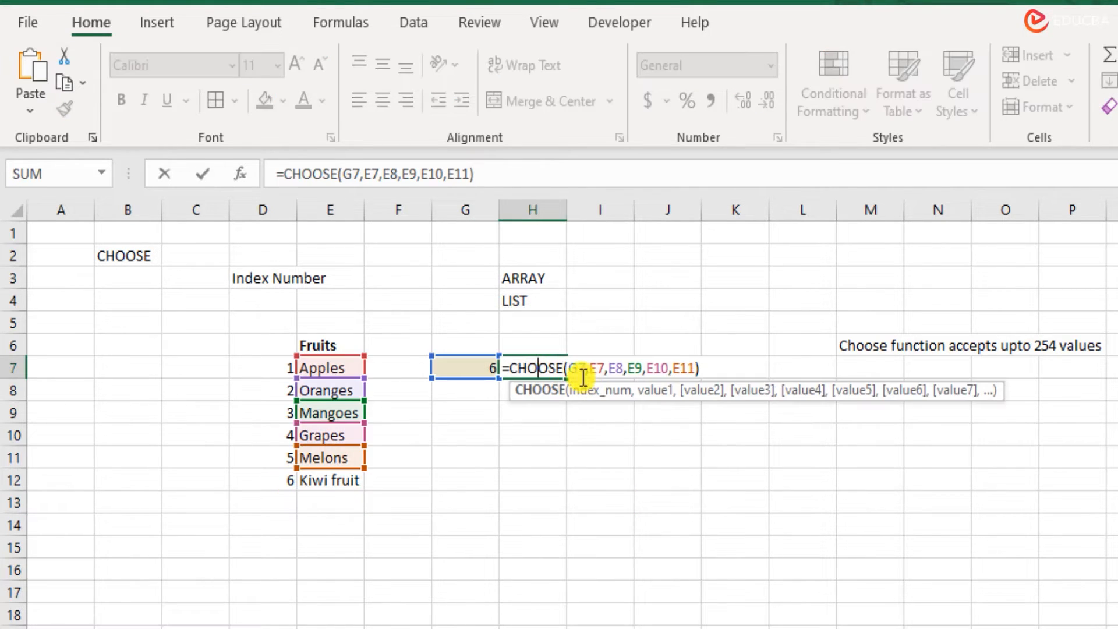
pyautogui.click(700, 367)
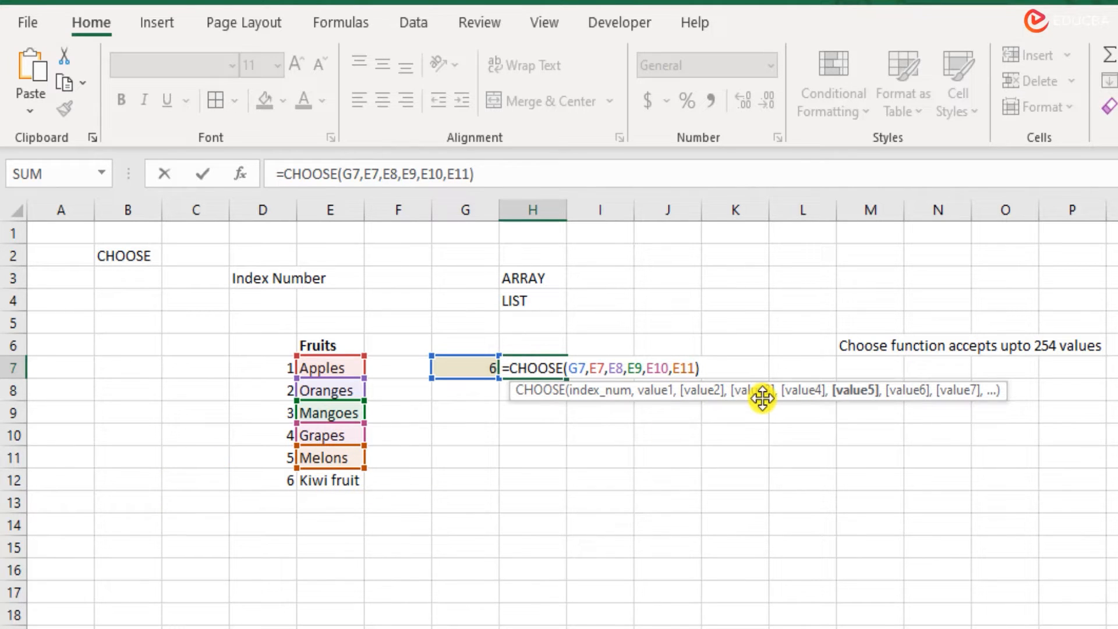
pyautogui.write(',')
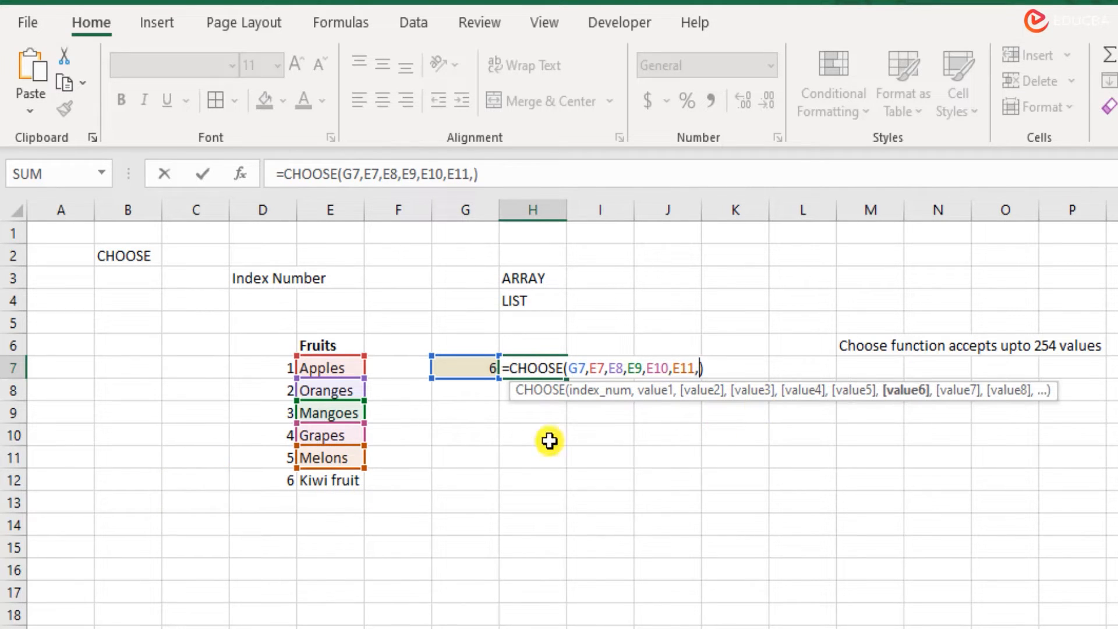
pyautogui.click(338, 485)
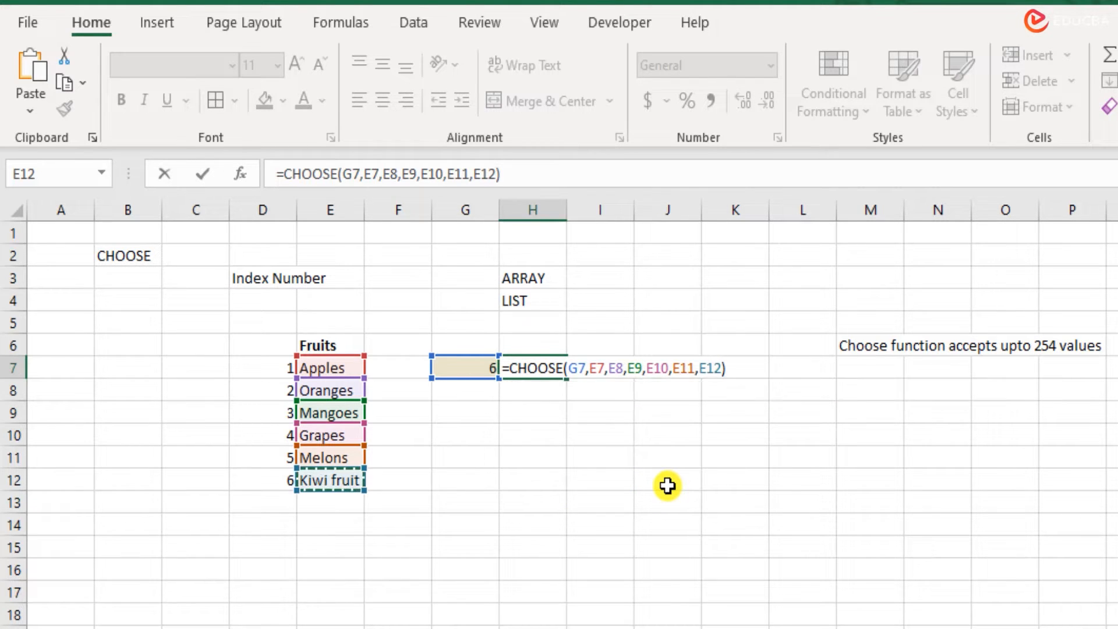
pyautogui.press('Return')
pyautogui.click(548, 366)
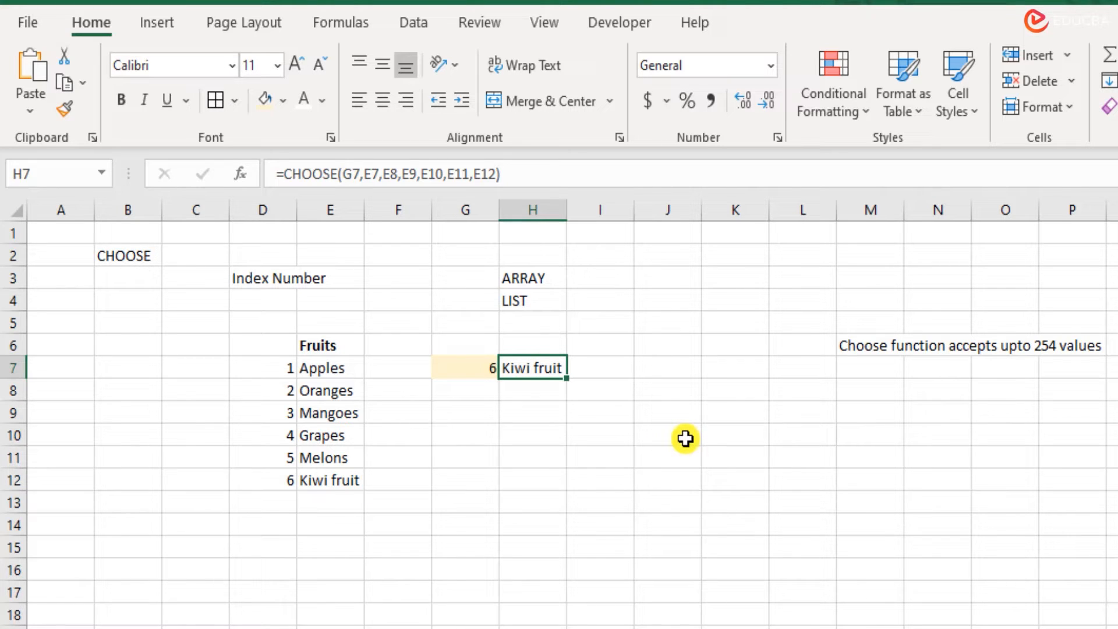
# Step: Examine the value arguments E7 to E12 in the CHOOSE formula in H7
pyautogui.doubleClick(536, 367)
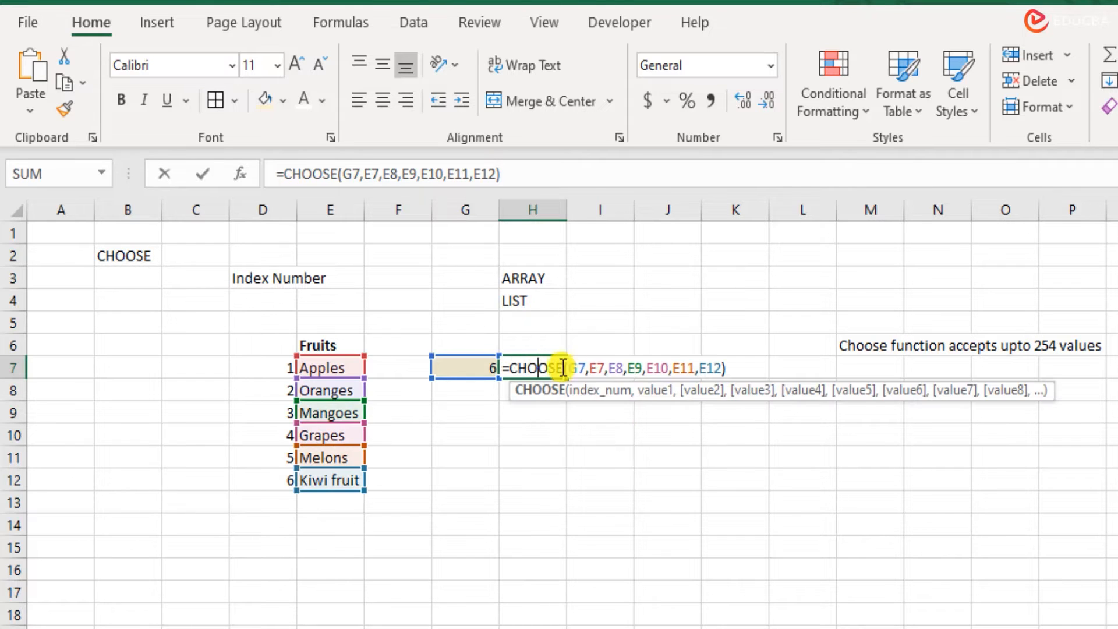
pyautogui.moveTo(590, 368); pyautogui.dragTo(727, 363)
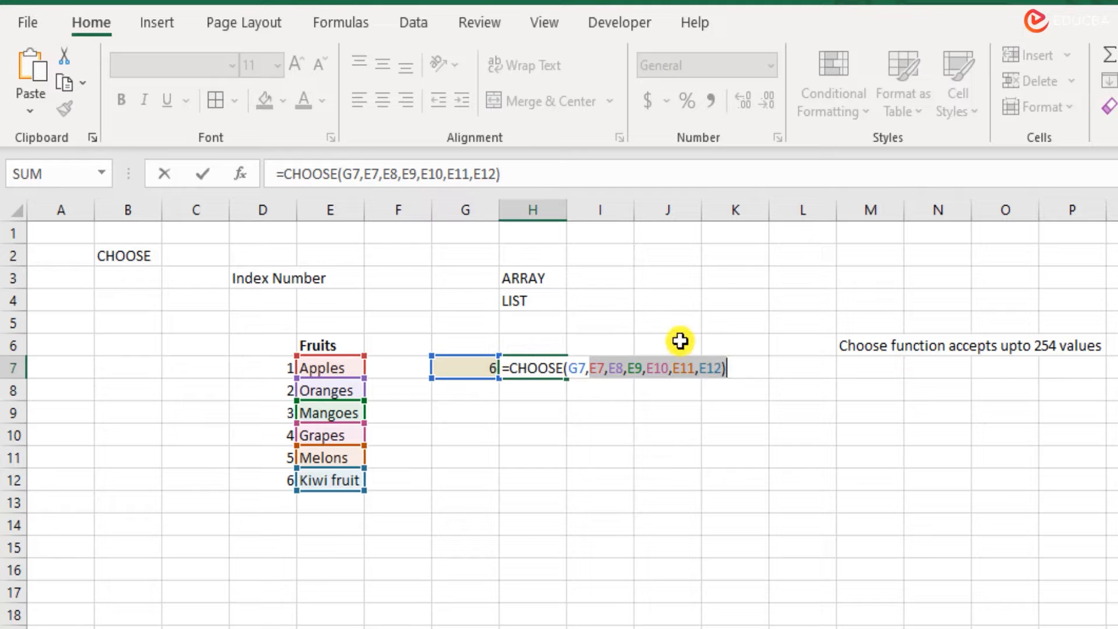
pyautogui.press('Escape')
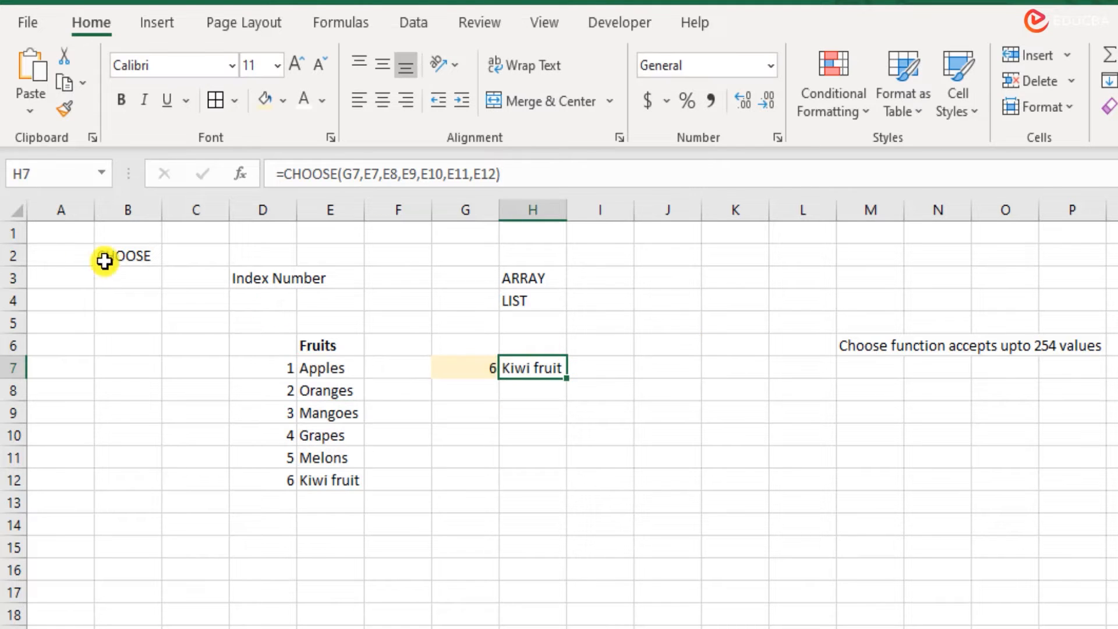
pyautogui.click(76, 236)
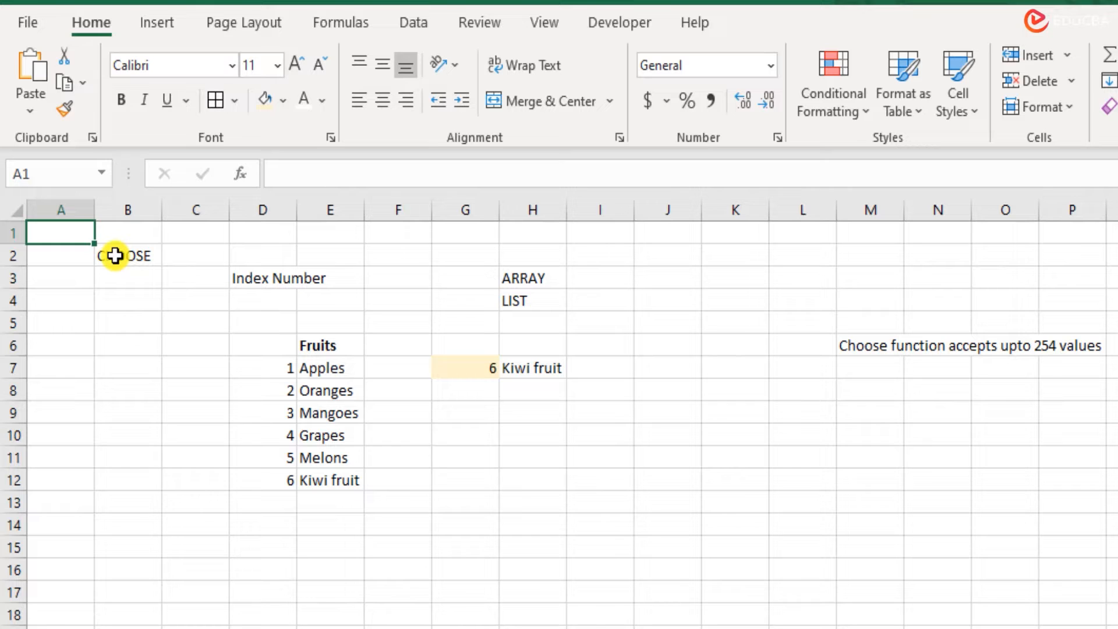
pyautogui.click(138, 253)
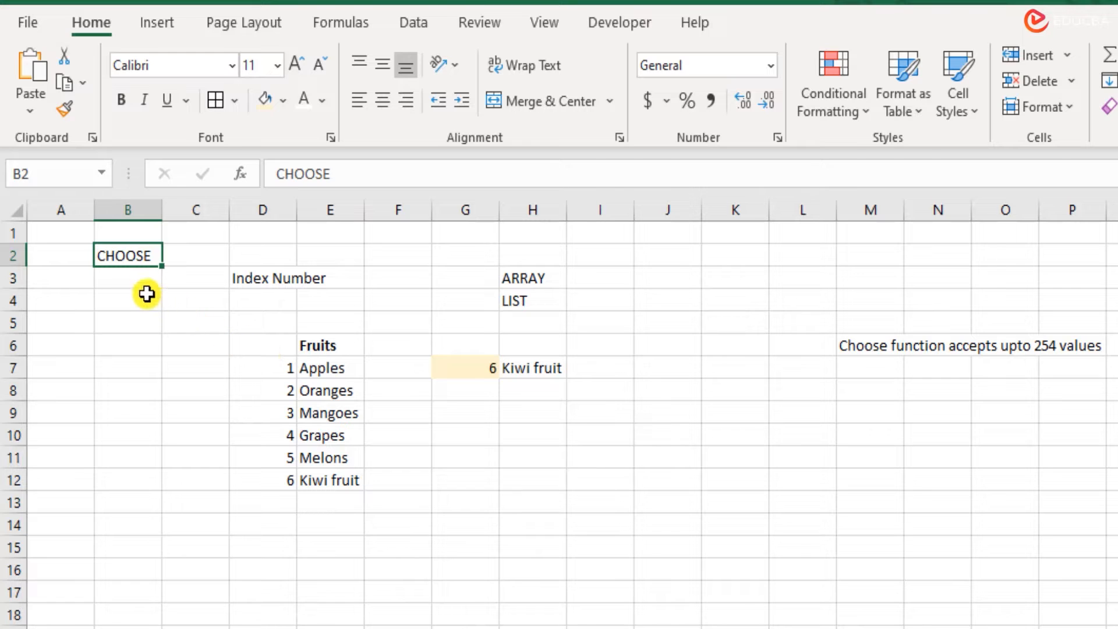
pyautogui.click(78, 238)
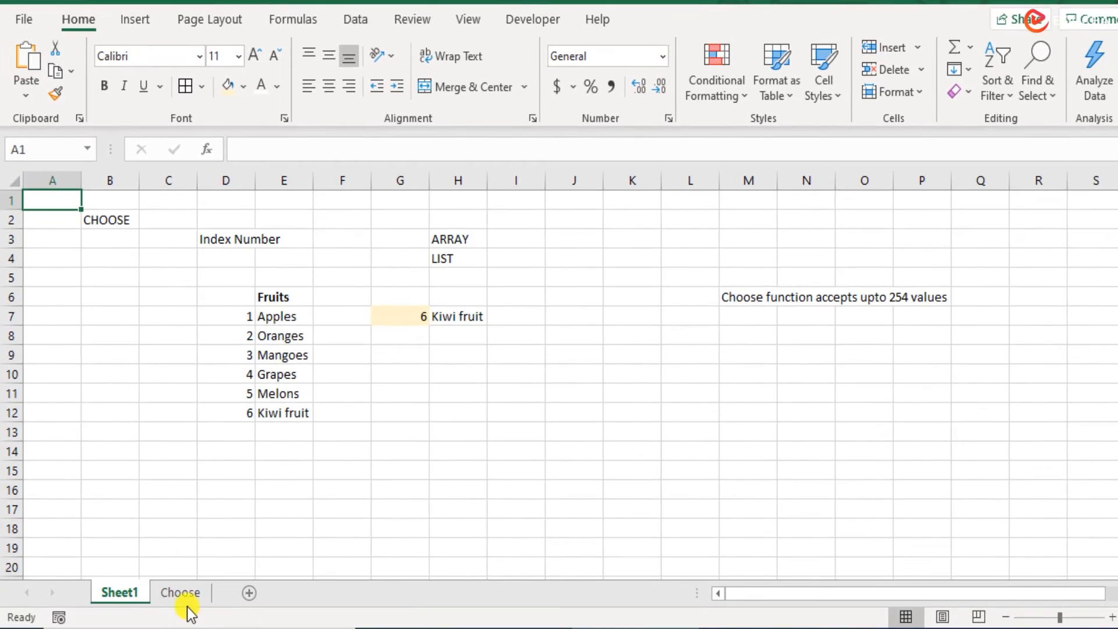
# Step: Switch to the Choose sheet and examine the Approach 1 cells in column N, from Choose Scenario to Profit After Tax
pyautogui.click(187, 600)
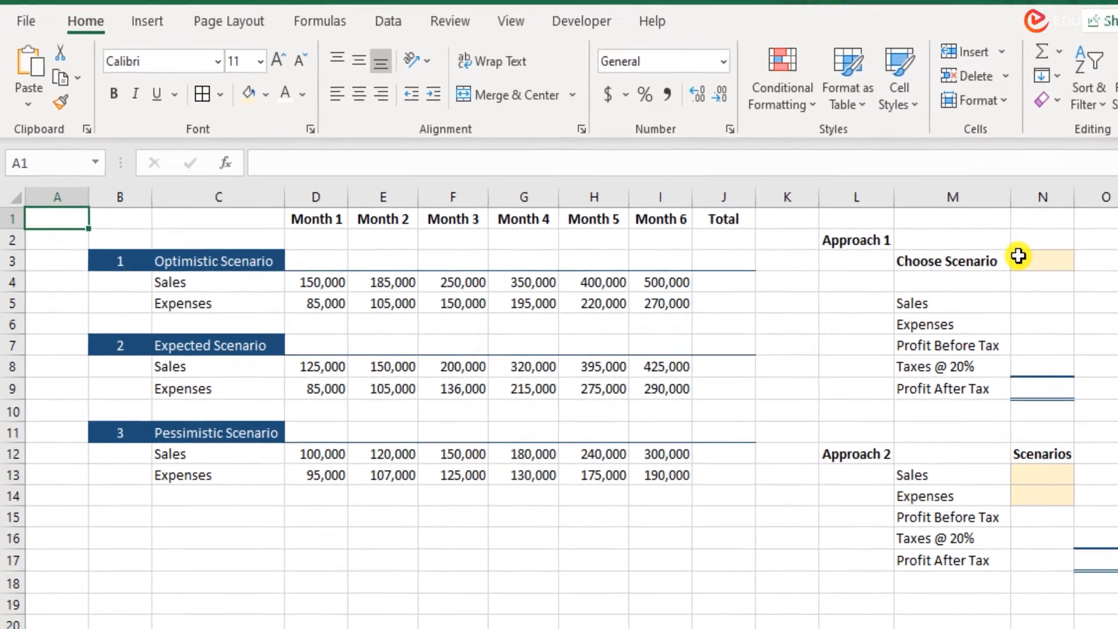
pyautogui.moveTo(1048, 269); pyautogui.dragTo(1068, 396)
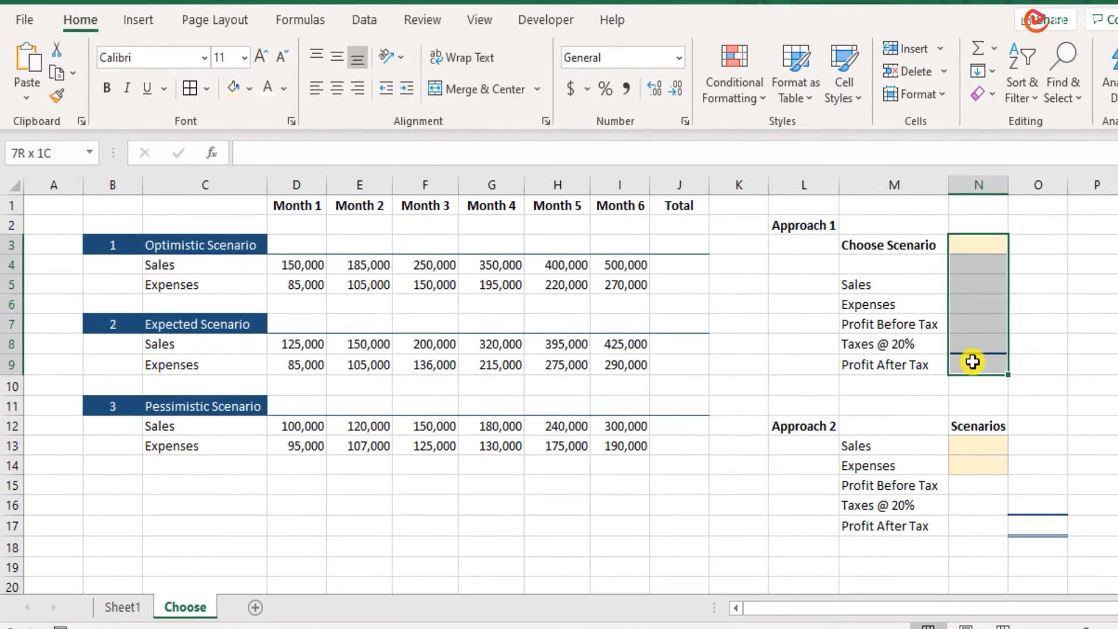
pyautogui.moveTo(972, 361); pyautogui.dragTo(973, 362)
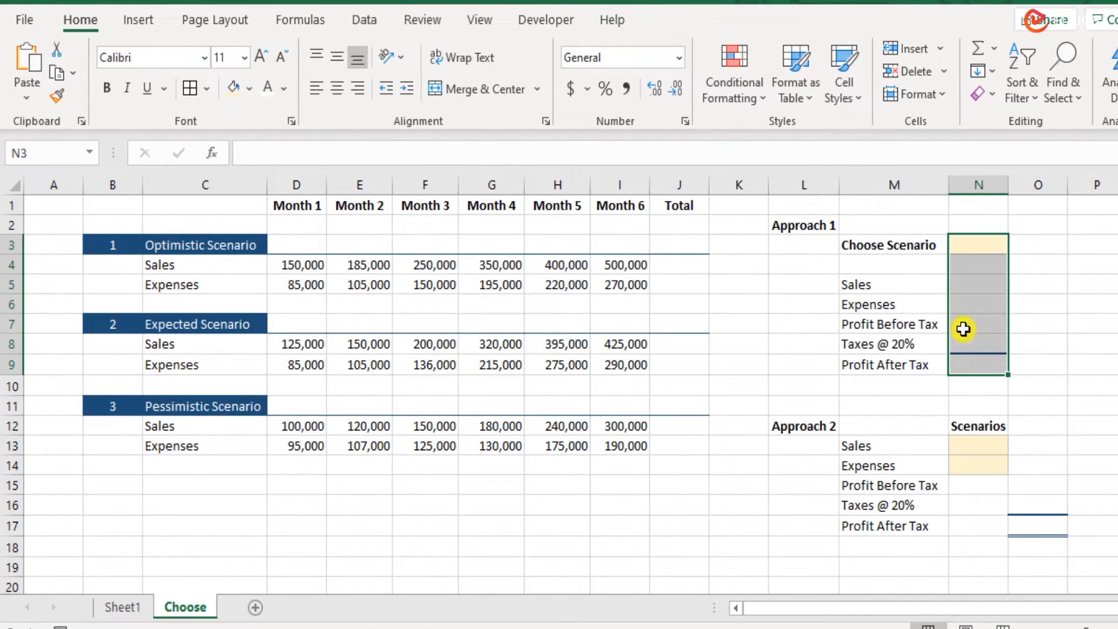
pyautogui.click(963, 286)
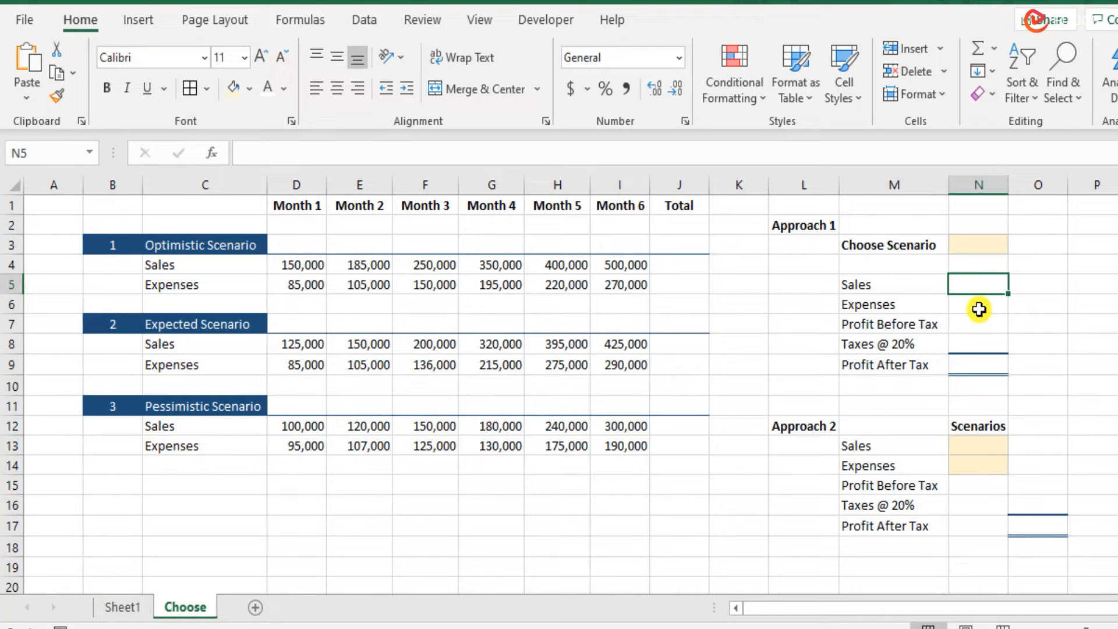
pyautogui.click(979, 310)
pyautogui.click(978, 321)
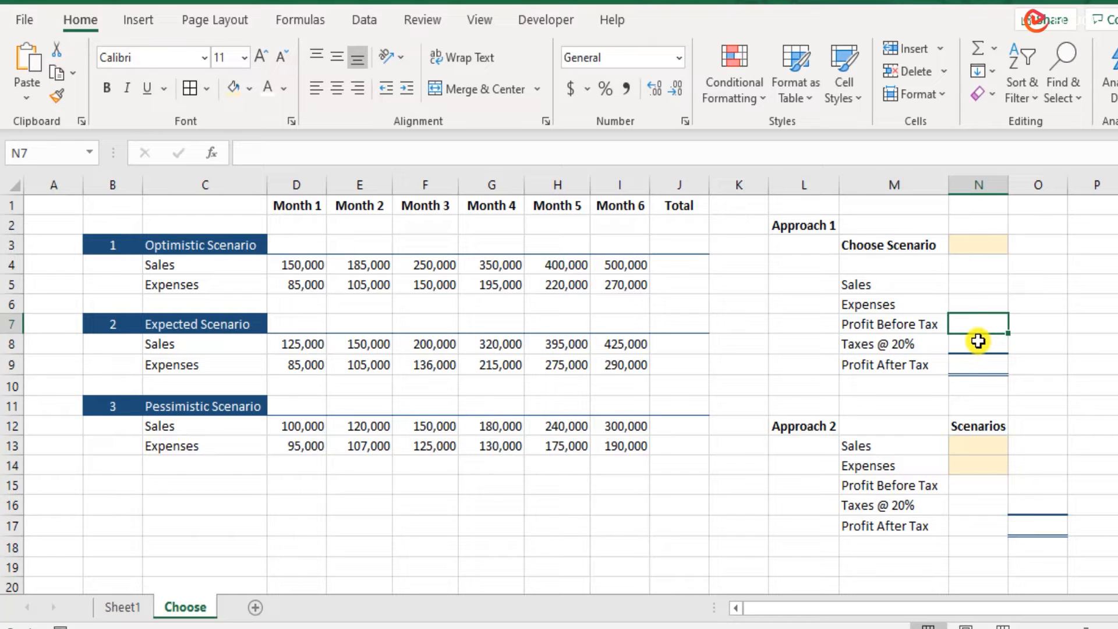
pyautogui.click(979, 341)
pyautogui.click(978, 362)
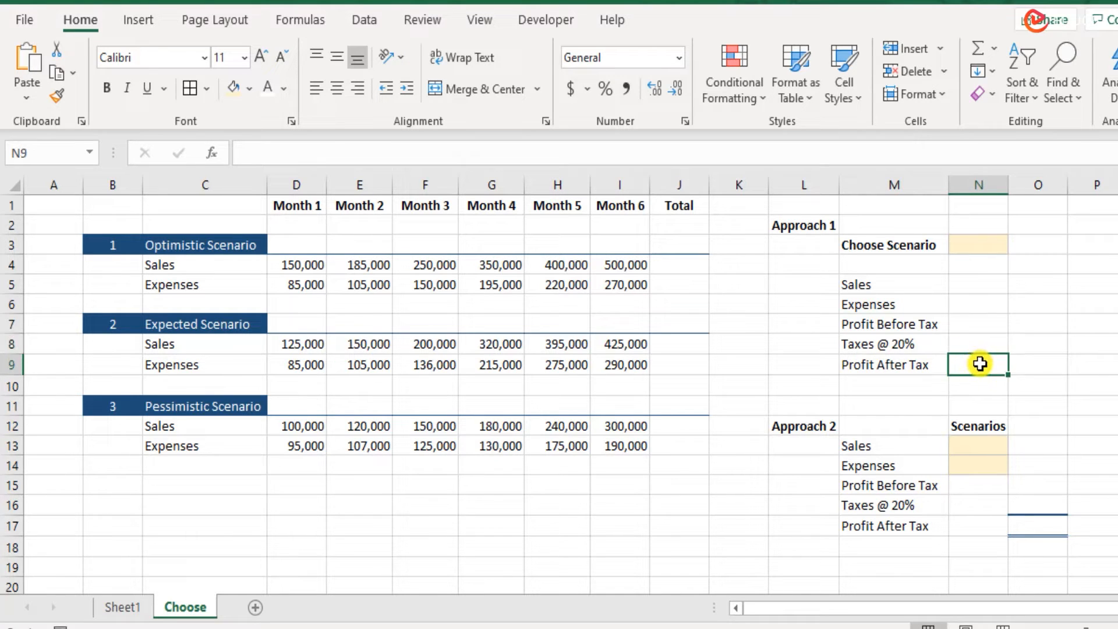
# Step: Total the Optimistic Scenario's monthly sales in cell J4 with =SUM(D4:I4)
pyautogui.click(676, 264)
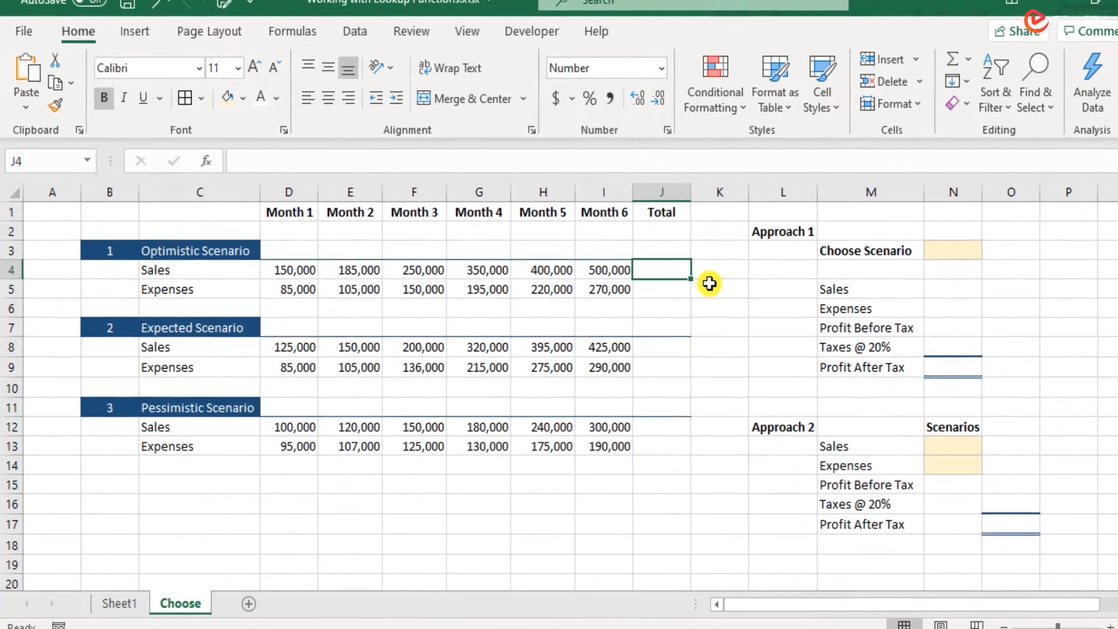
pyautogui.write('=SUM(')
pyautogui.press('Left')
pyautogui.hotkey('shift', 'Left')
pyautogui.hotkey('shift', 'Left')
pyautogui.hotkey('shift', 'Left')
pyautogui.hotkey('shift', 'Left')
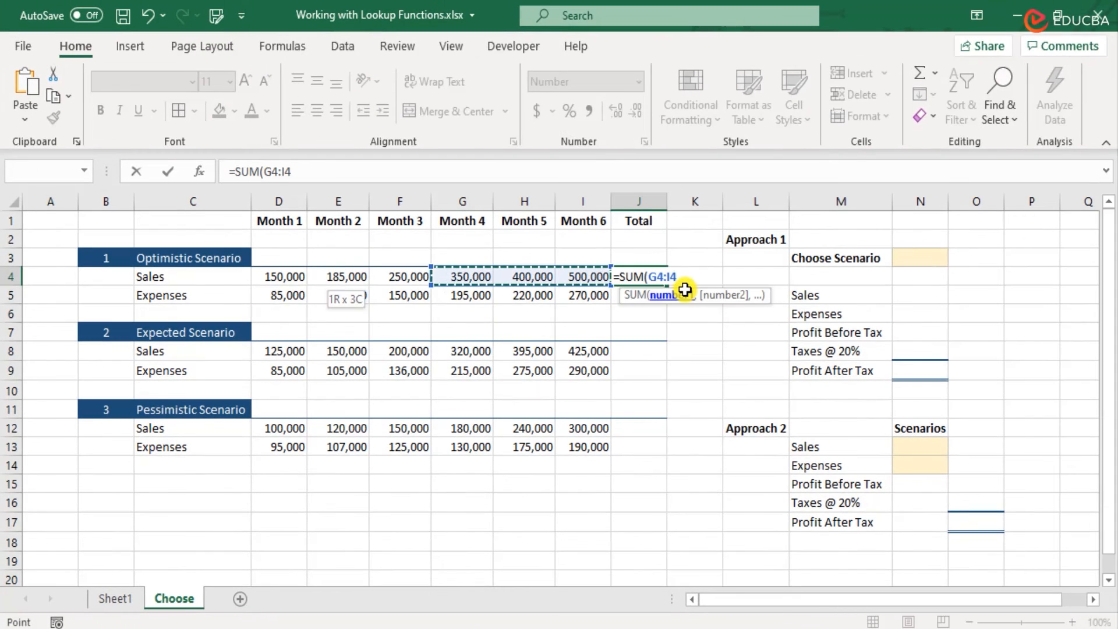
pyautogui.hotkey('shift', 'Left')
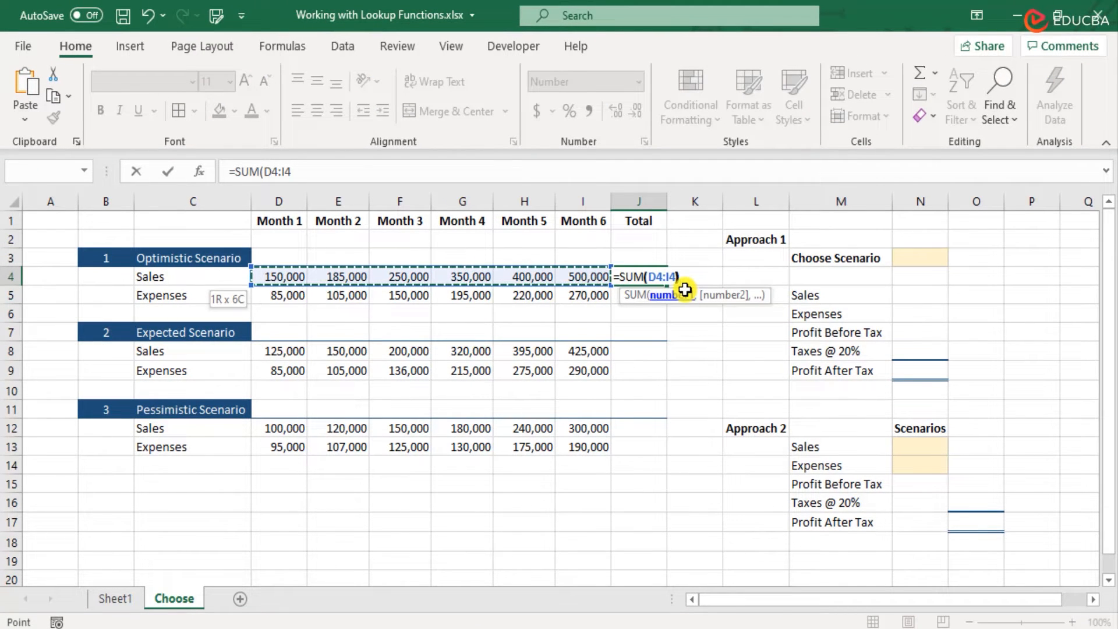
pyautogui.write(')')
pyautogui.press('Return')
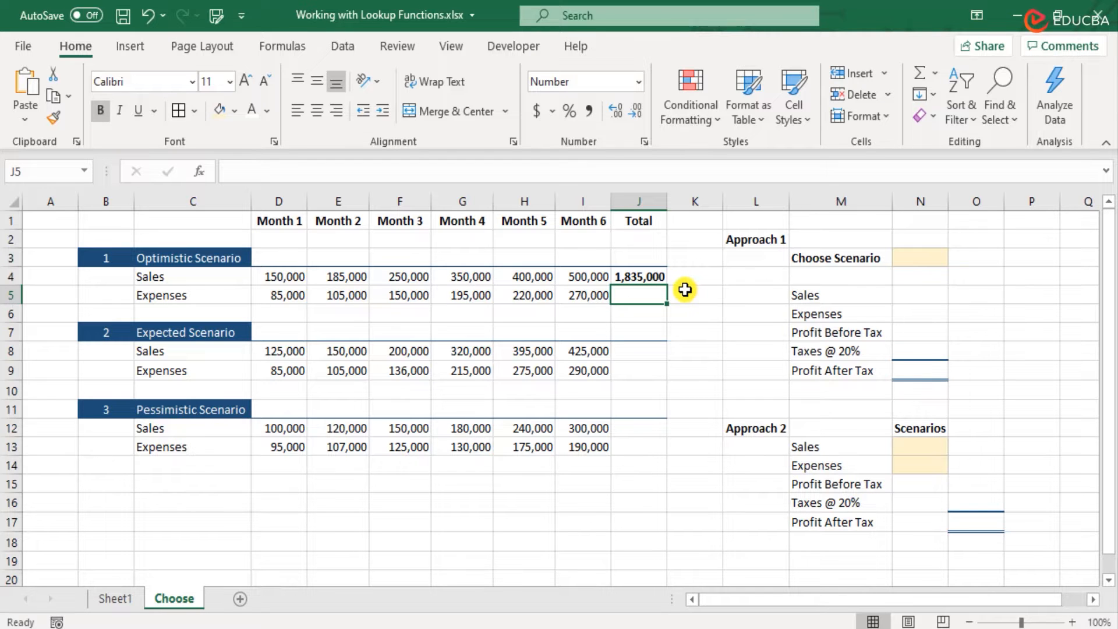
# Step: Total the Optimistic Scenario's monthly expenses in cell J5 with AutoSum over D5:I5
pyautogui.hotkey('alt', '=')
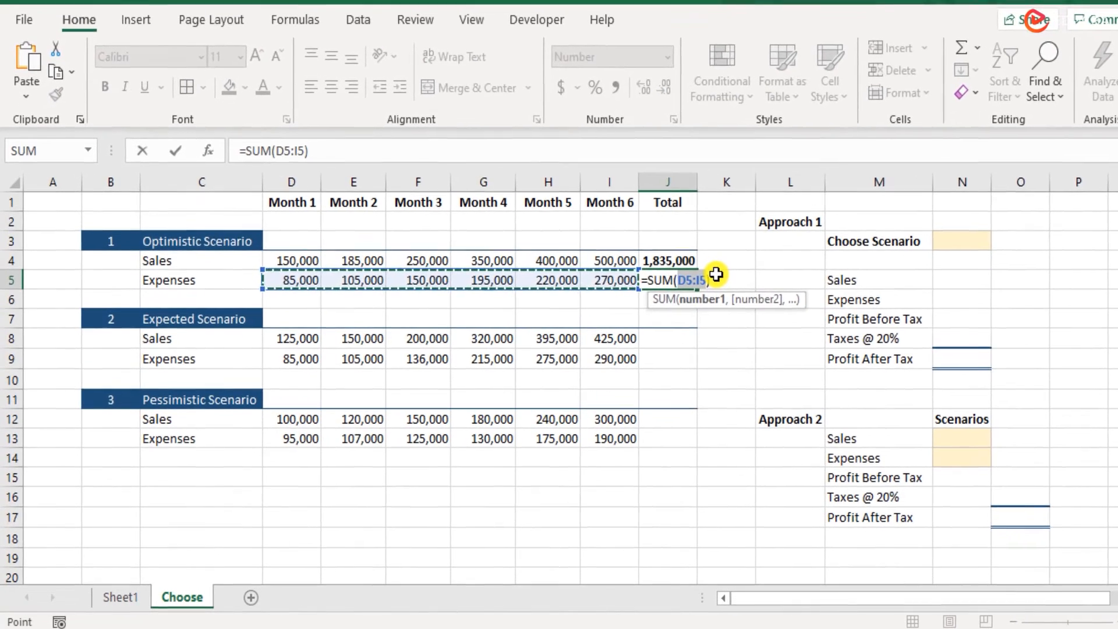
pyautogui.press('Return')
pyautogui.press('Up')
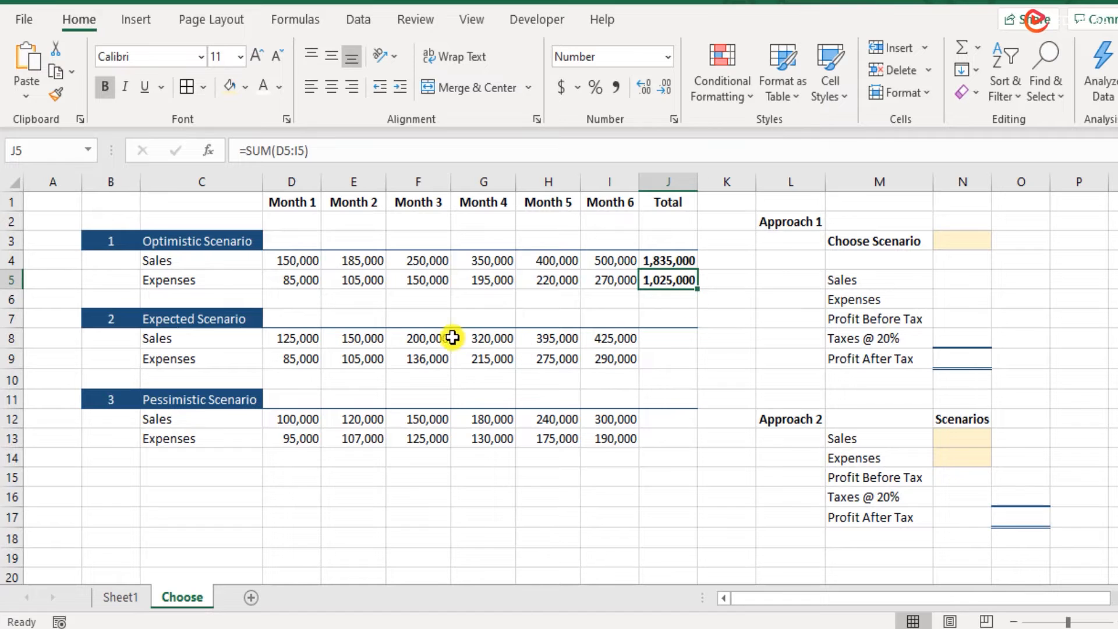
# Step: Use AutoSum to fill the sales and expenses totals for the Expected and Pessimistic scenarios in J8:J9 and J12:J13
pyautogui.moveTo(295, 342); pyautogui.dragTo(673, 365)
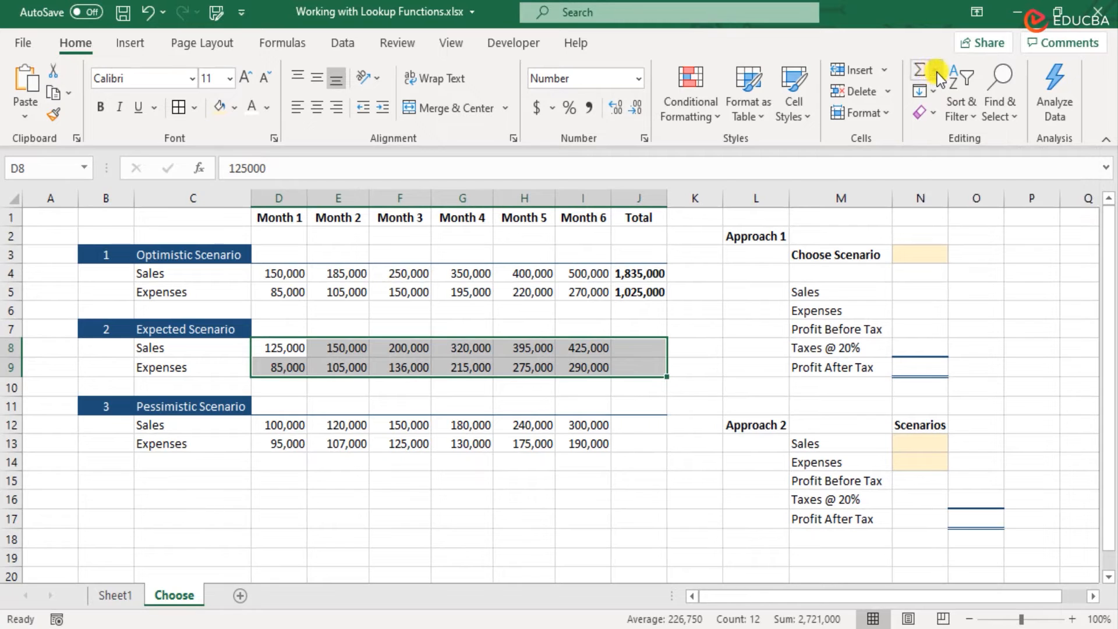
pyautogui.click(936, 72)
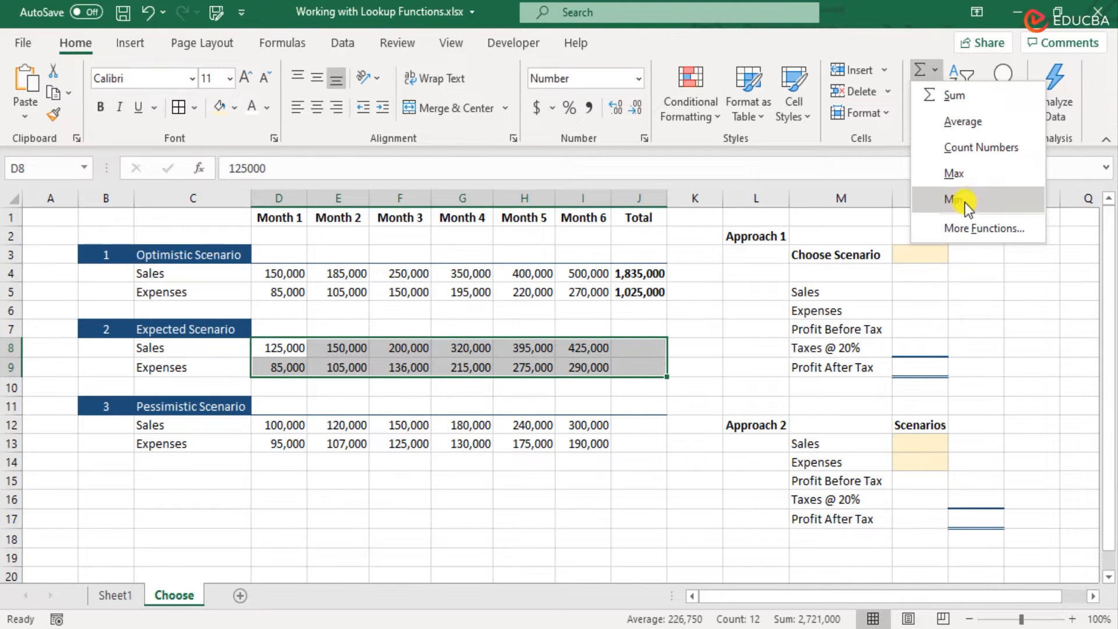
pyautogui.click(941, 97)
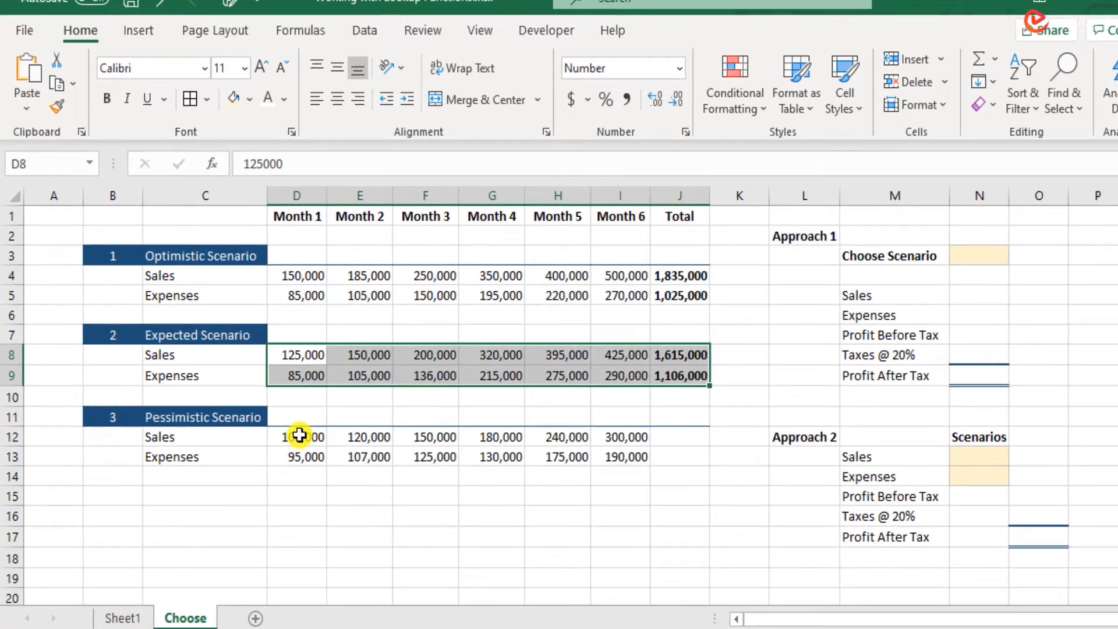
pyautogui.moveTo(274, 426); pyautogui.dragTo(656, 440)
pyautogui.click(1024, 53)
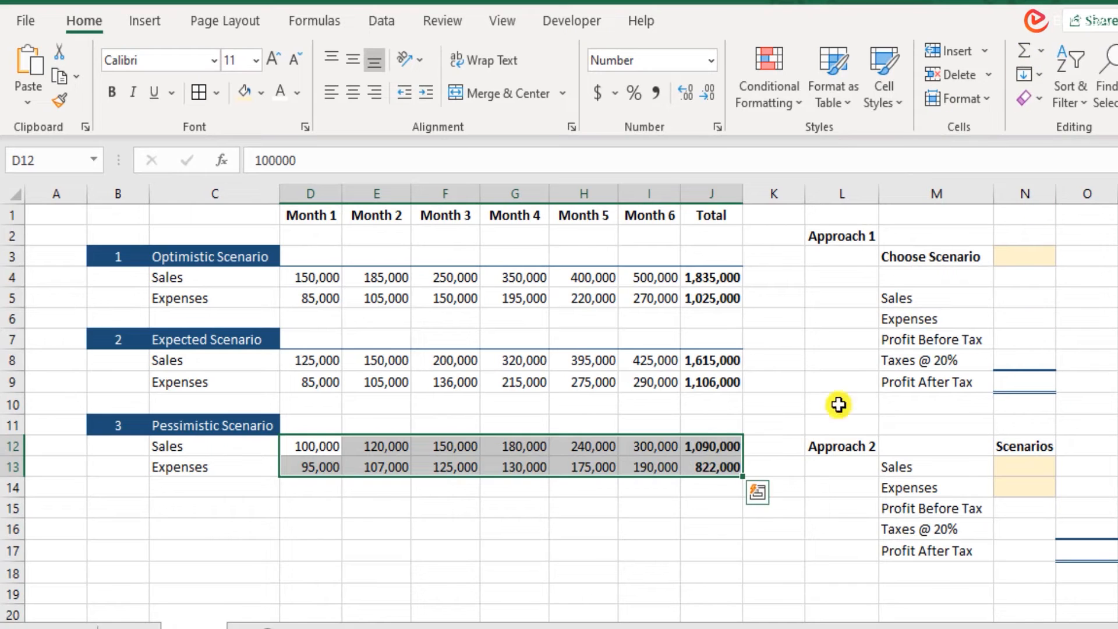
# Step: Examine the SUM formula behind the Expected Scenario's sales total in J8
pyautogui.click(706, 352)
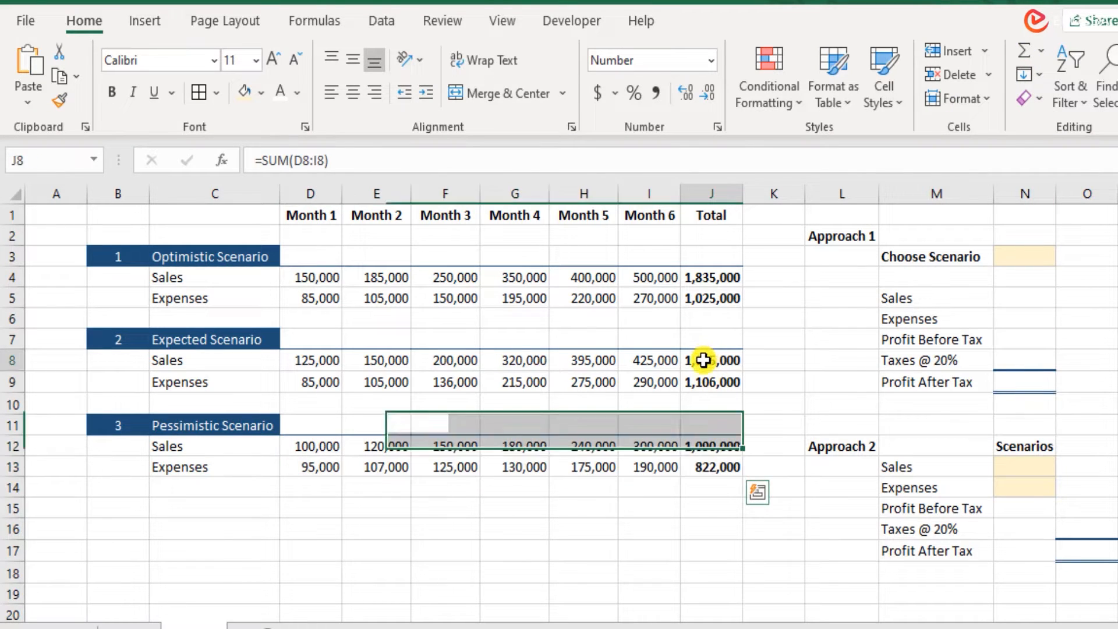
pyautogui.doubleClick(705, 355)
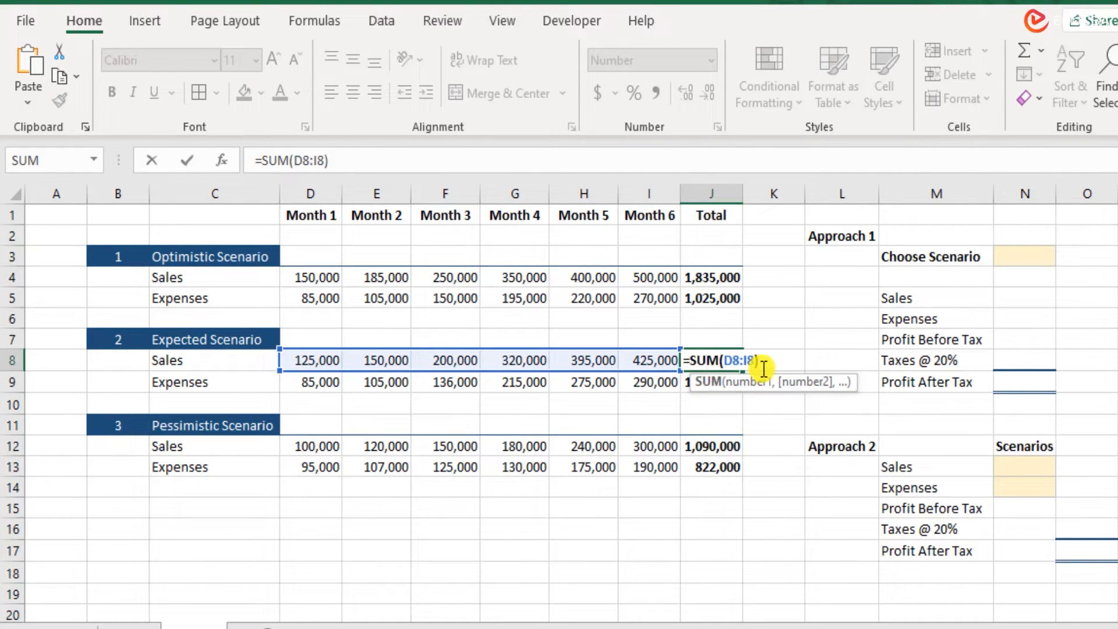
pyautogui.press('Escape')
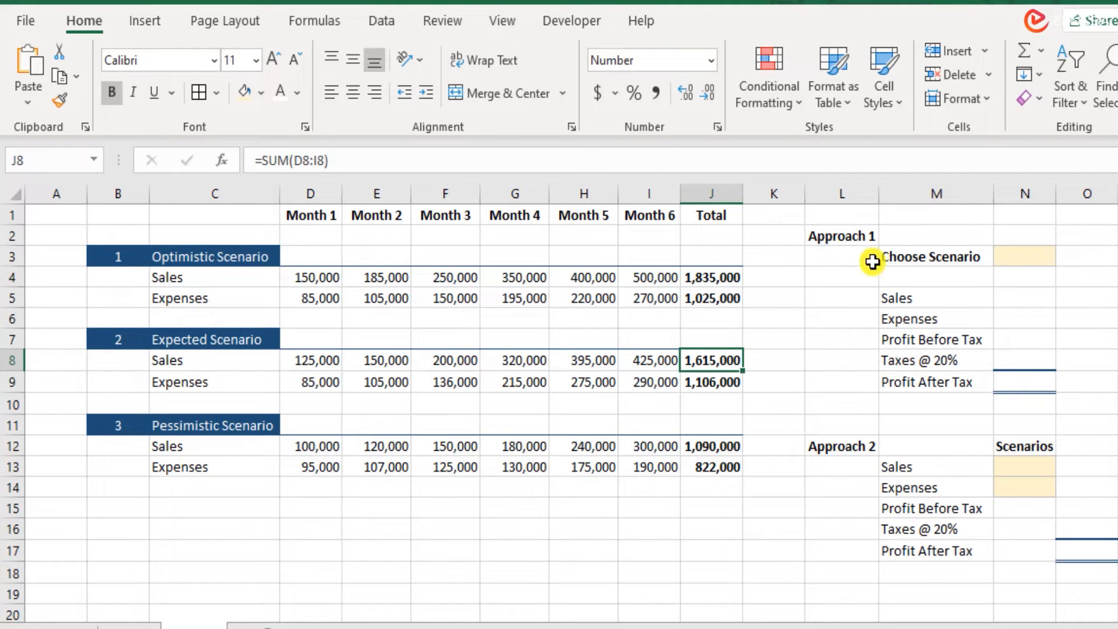
# Step: Set the Choose Scenario cell N3 under Approach 1 to 1
pyautogui.click(1026, 255)
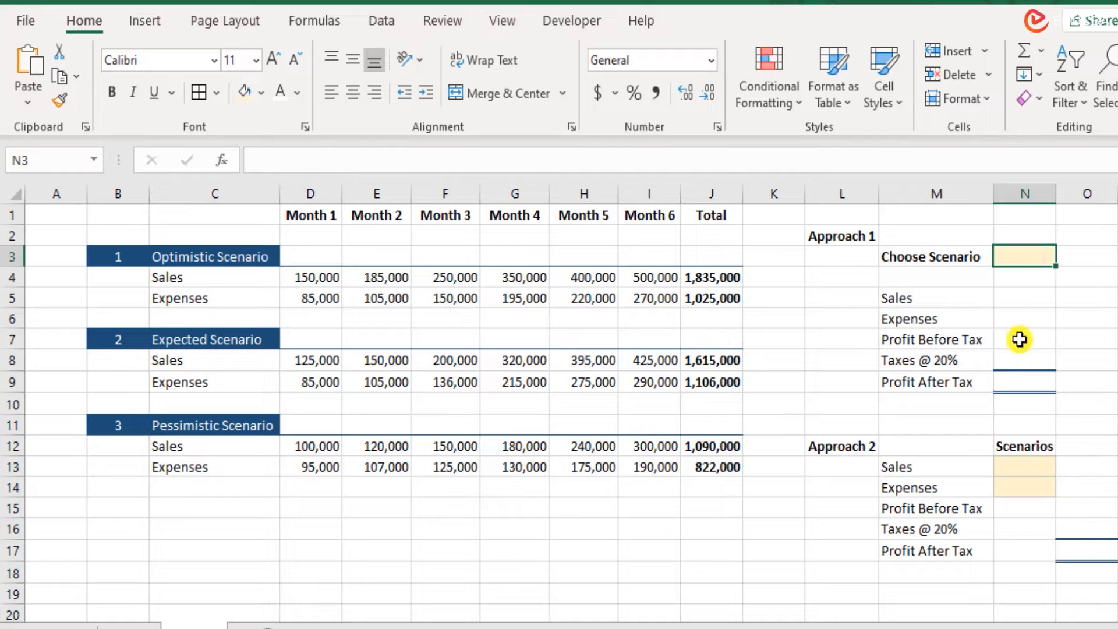
pyautogui.moveTo(1021, 294); pyautogui.dragTo(1032, 317)
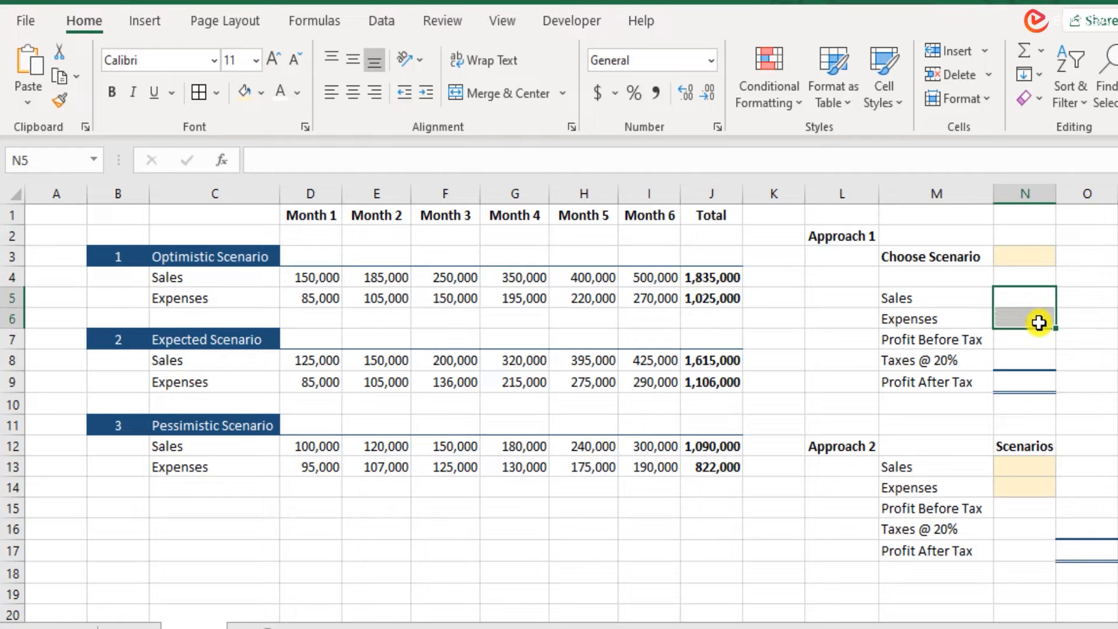
pyautogui.click(1028, 254)
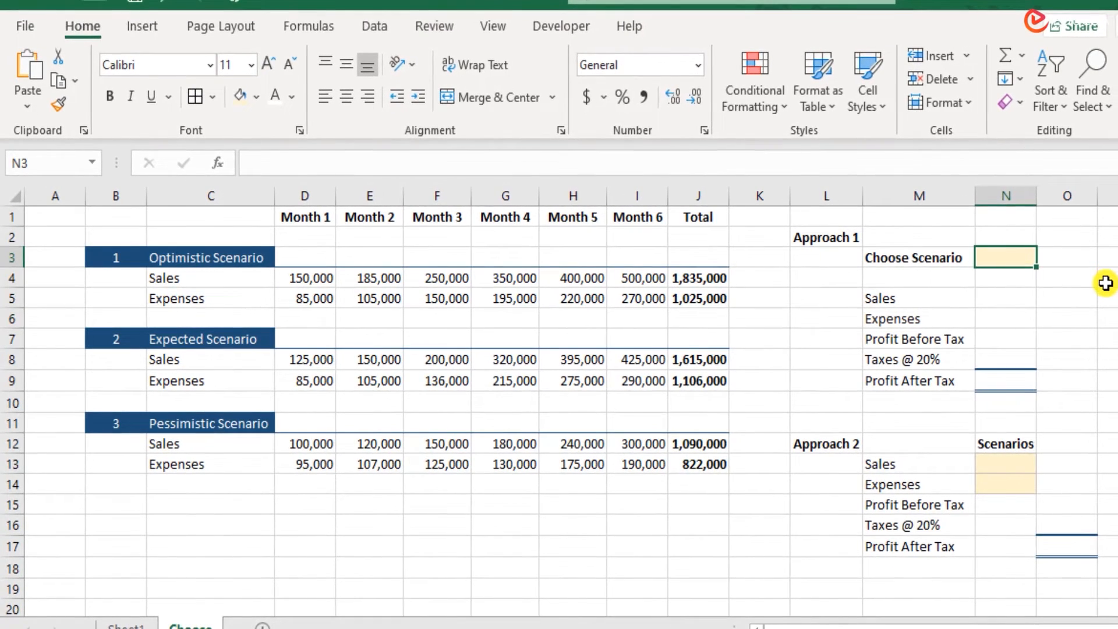
pyautogui.write('1')
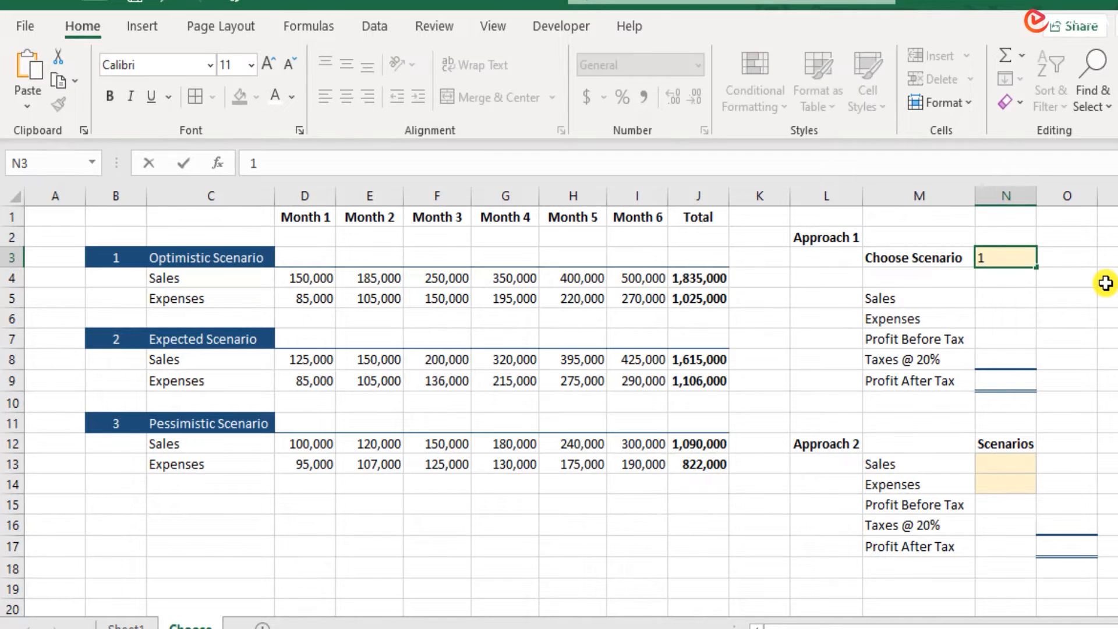
pyautogui.press('Return')
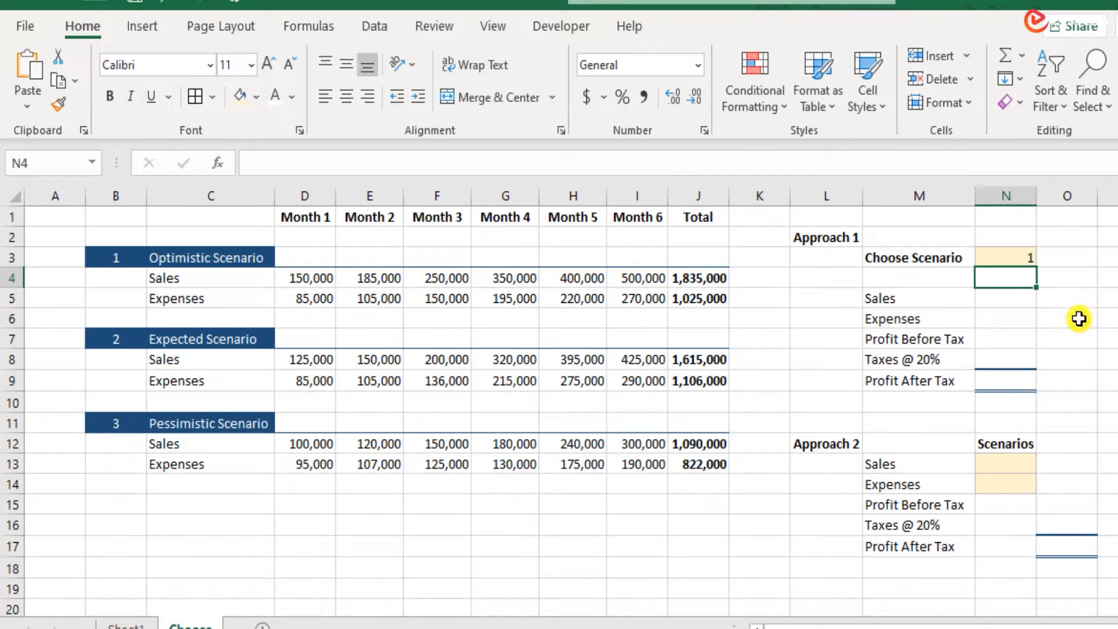
# Step: Examine the sales and expenses totals in column J for the three scenarios
pyautogui.click(1002, 302)
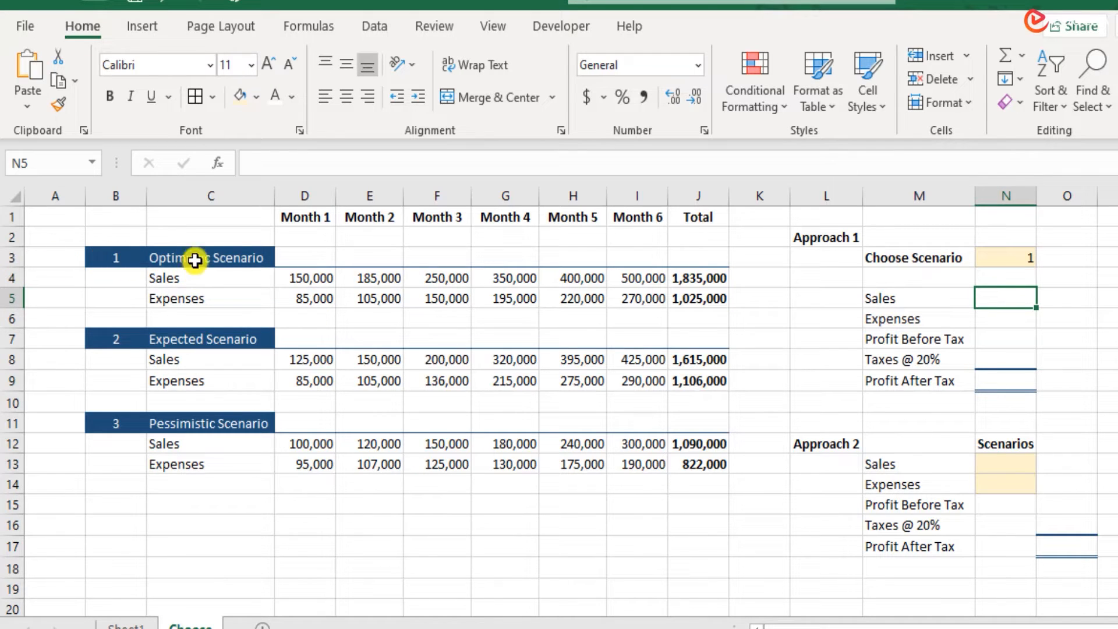
pyautogui.moveTo(285, 276); pyautogui.dragTo(307, 297)
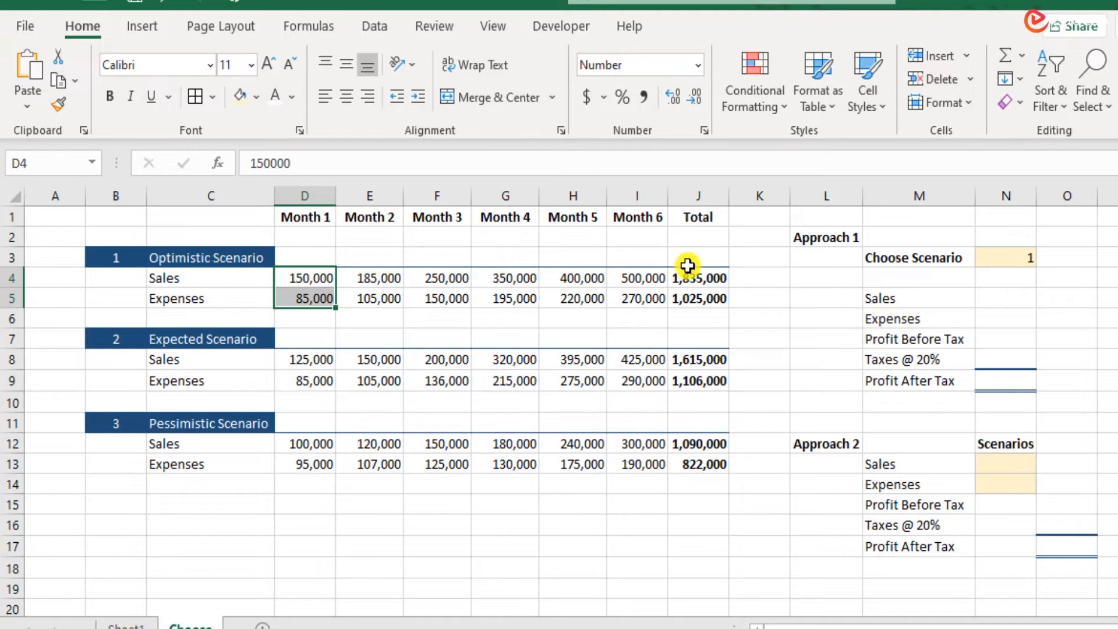
pyautogui.moveTo(693, 278); pyautogui.dragTo(697, 299)
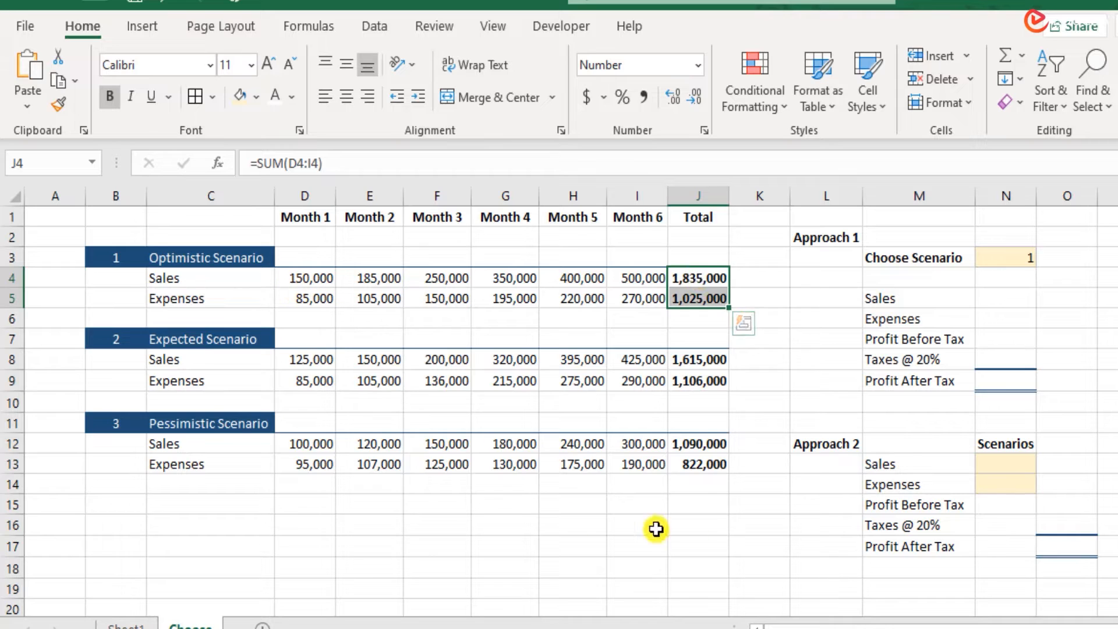
pyautogui.click(706, 361)
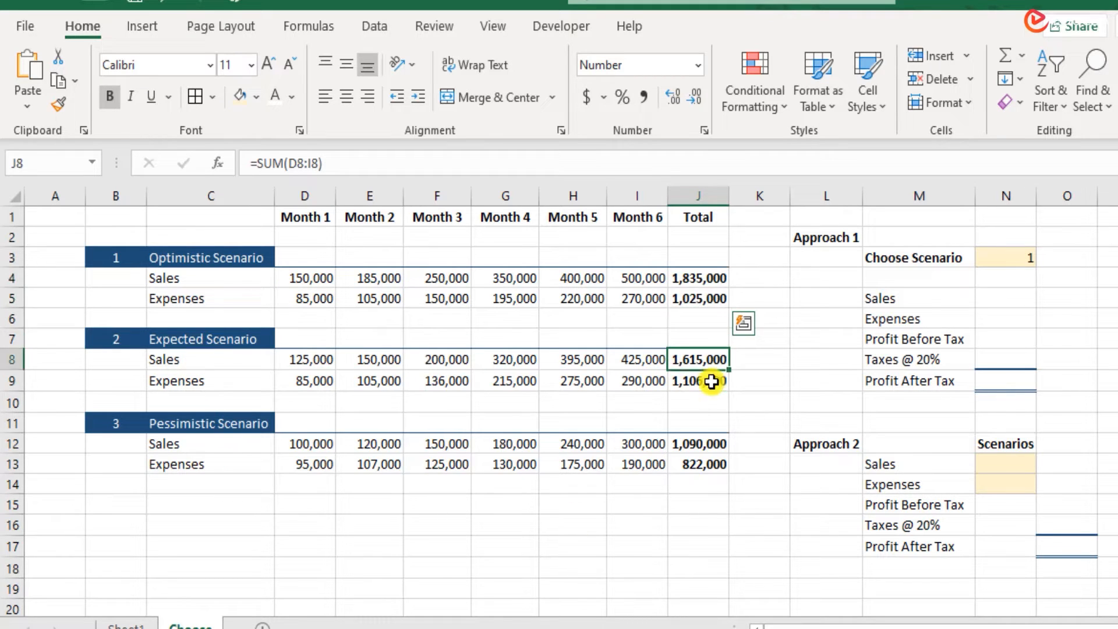
pyautogui.moveTo(712, 382); pyautogui.dragTo(712, 382)
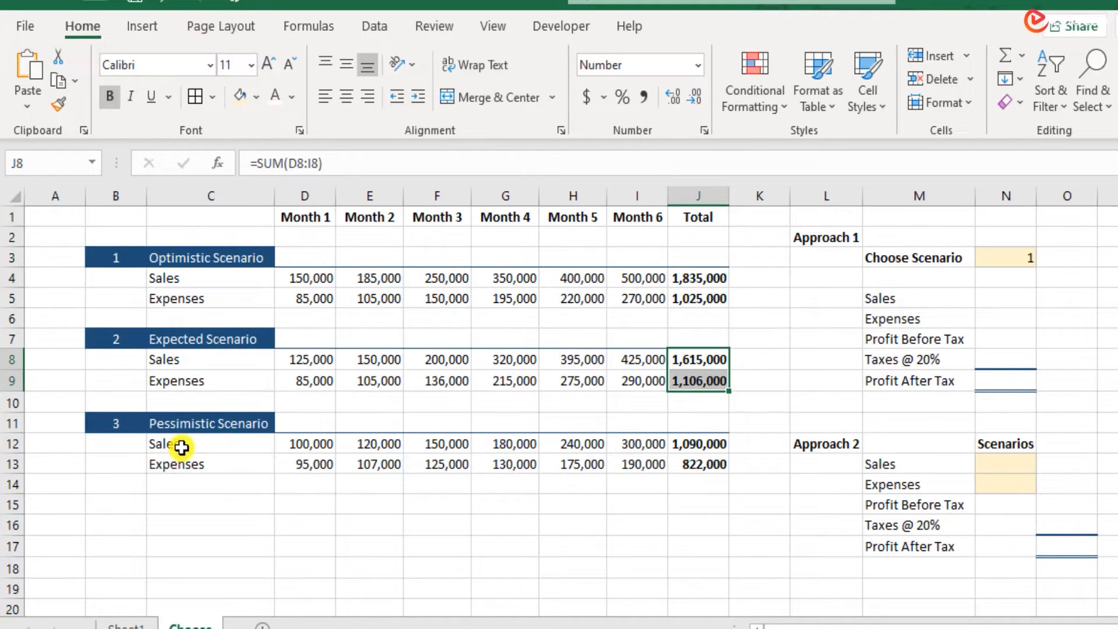
pyautogui.moveTo(706, 447); pyautogui.dragTo(707, 464)
# Step: Start a CHOOSE formula in the Approach 1 Sales cell N5 with N3 as the index number
pyautogui.click(1017, 294)
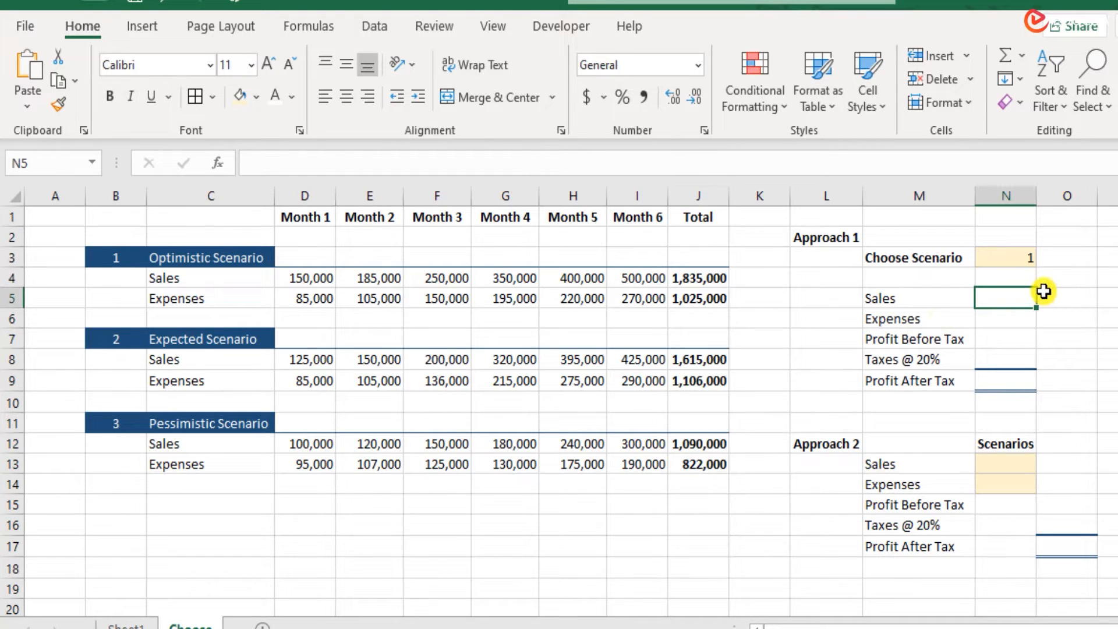
pyautogui.write('=')
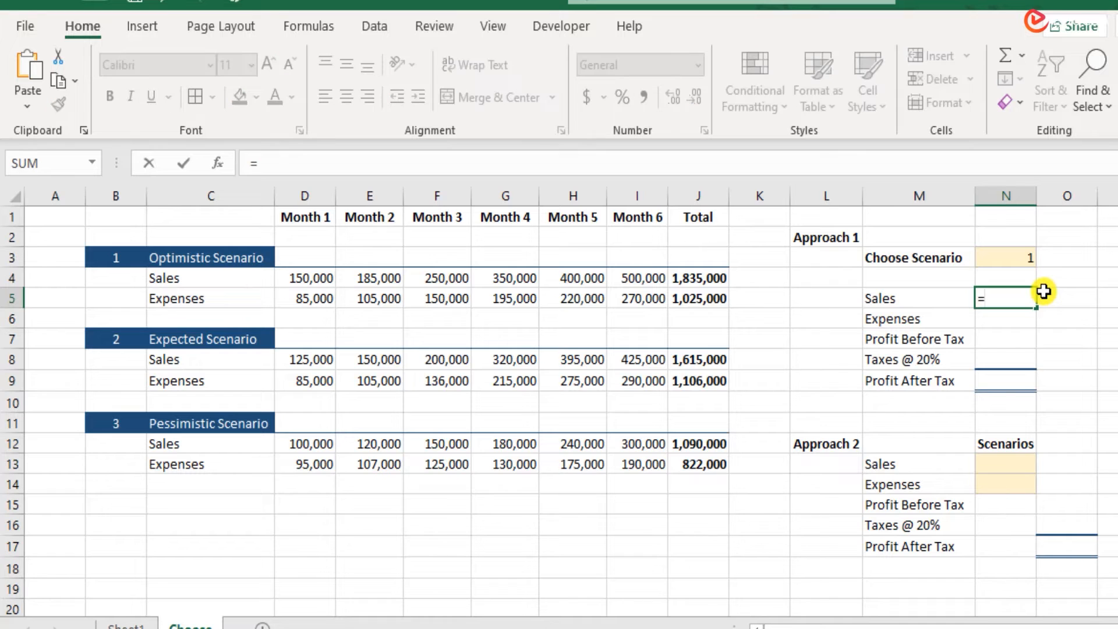
pyautogui.write('choos')
pyautogui.press('Tab')
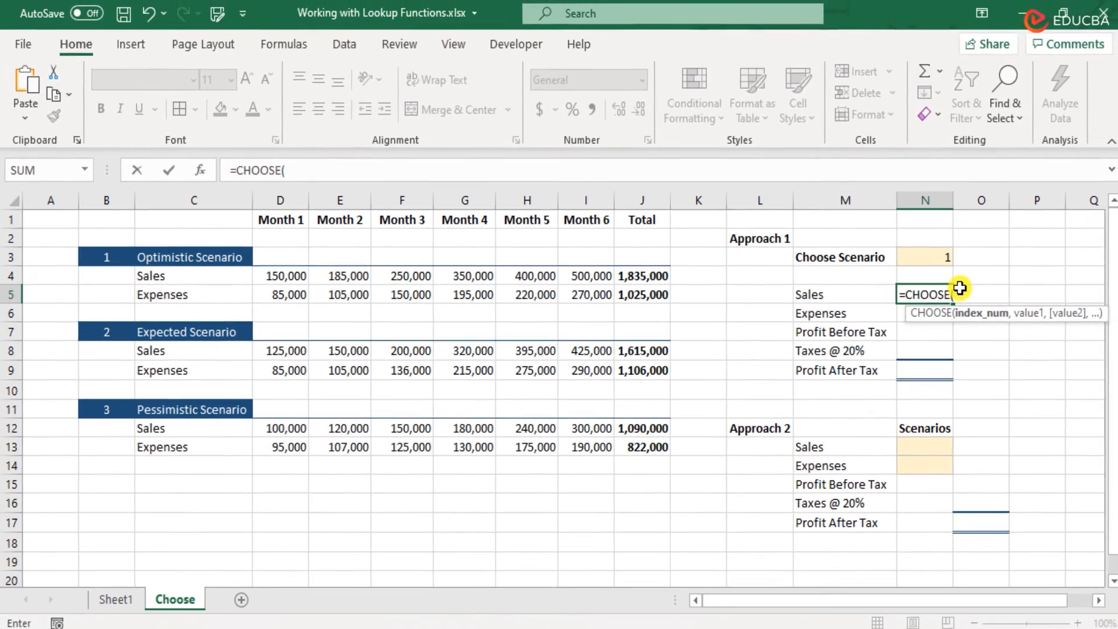
pyautogui.click(909, 259)
pyautogui.write(',')
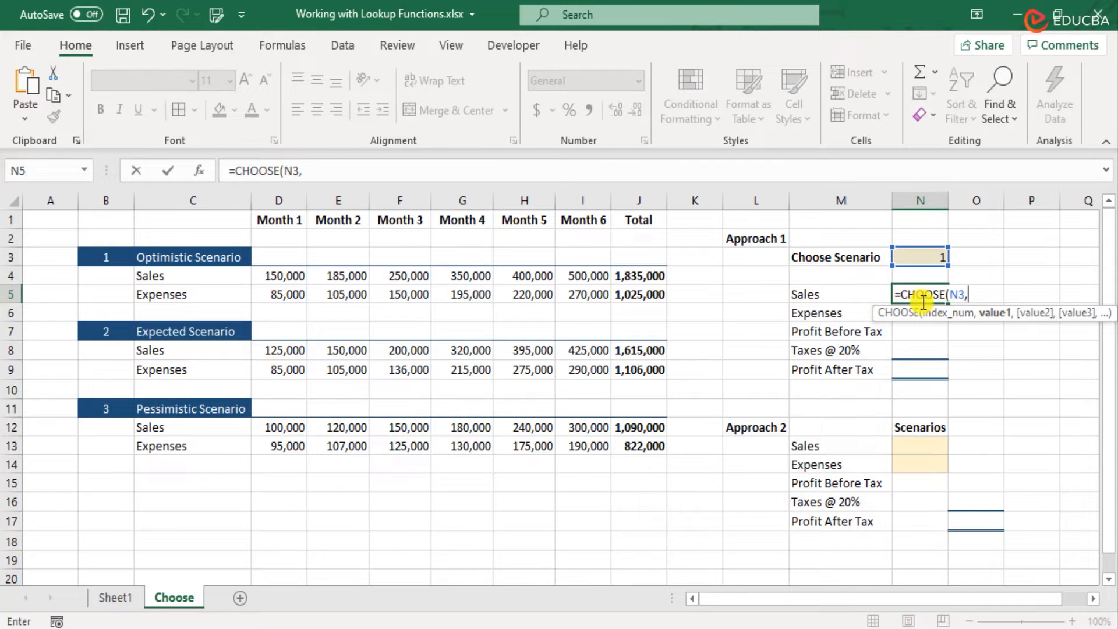
# Step: Add the sales totals J4, J8 and J12 as the values of the CHOOSE formula in N5 and complete it
pyautogui.click(647, 279)
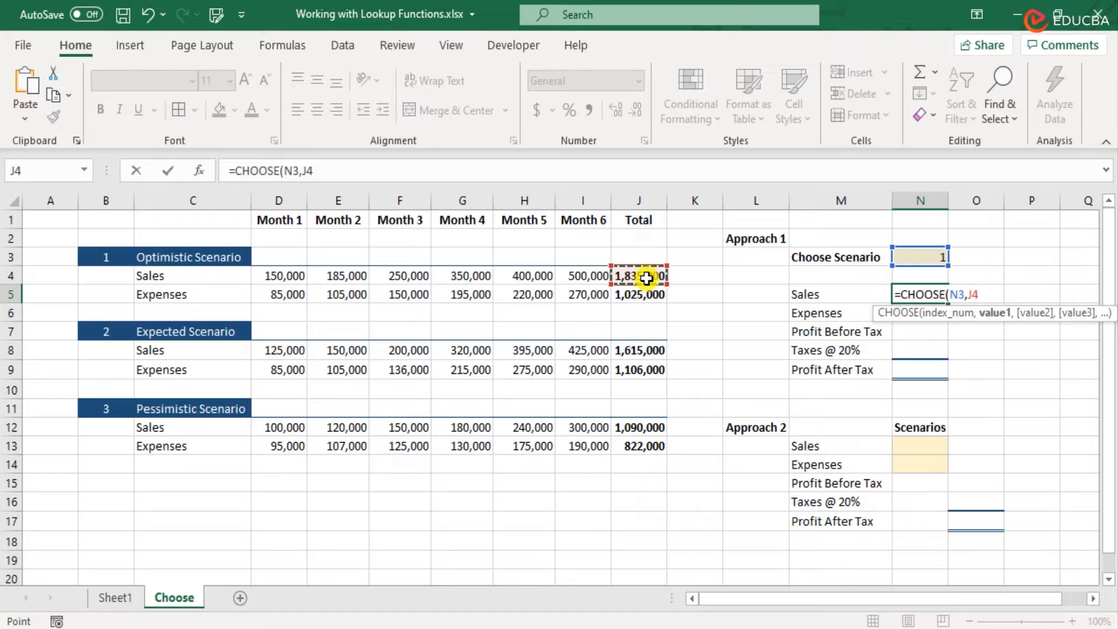
pyautogui.write(',')
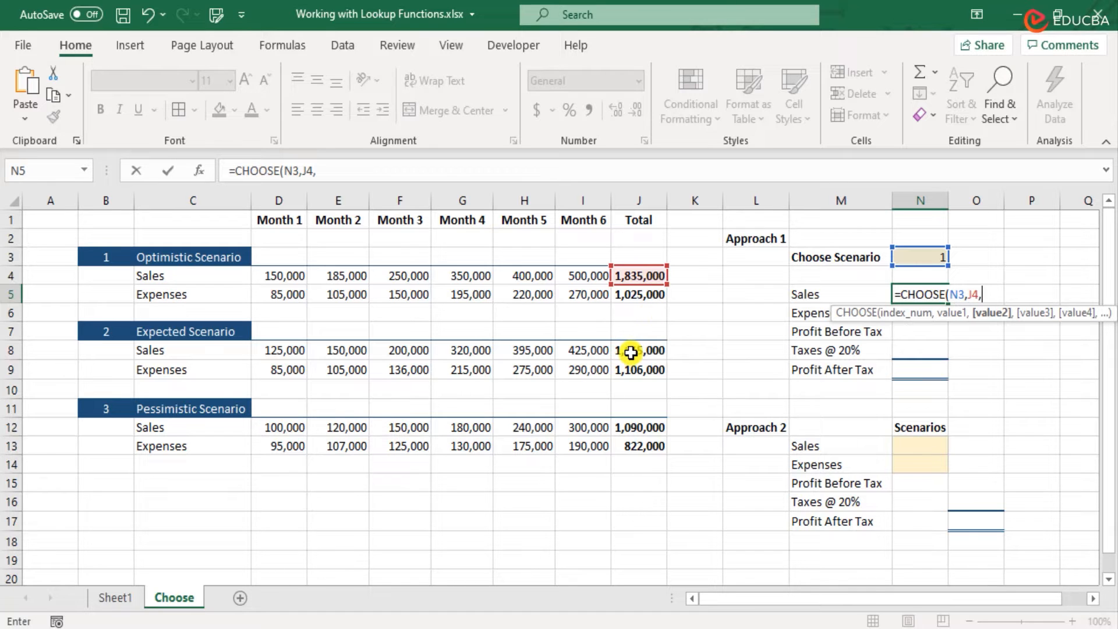
pyautogui.click(631, 352)
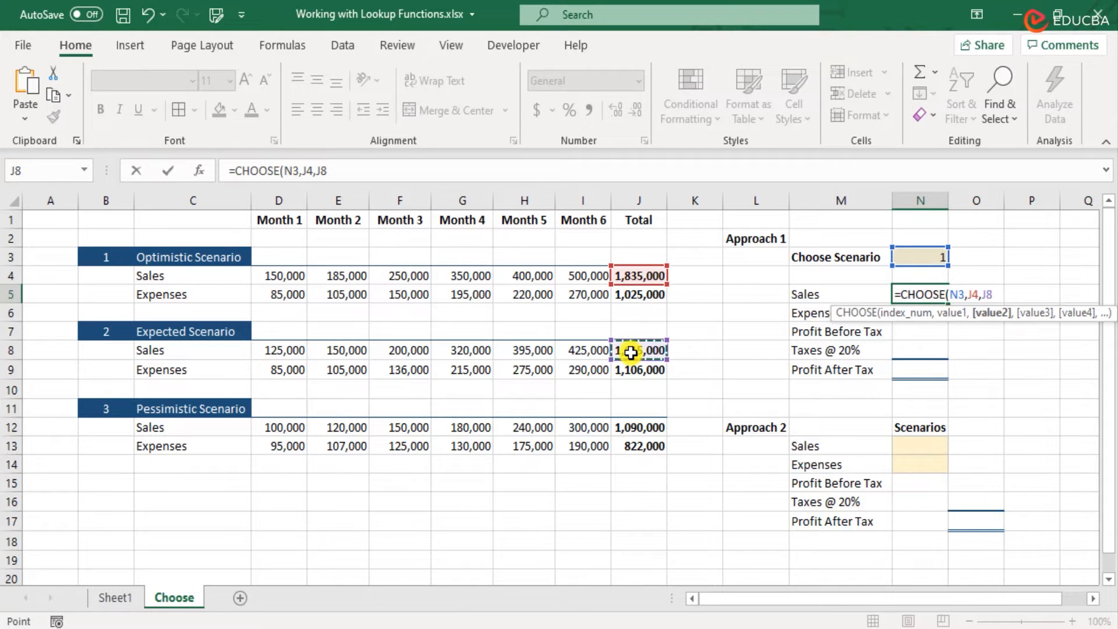
pyautogui.write(',')
pyautogui.click(651, 426)
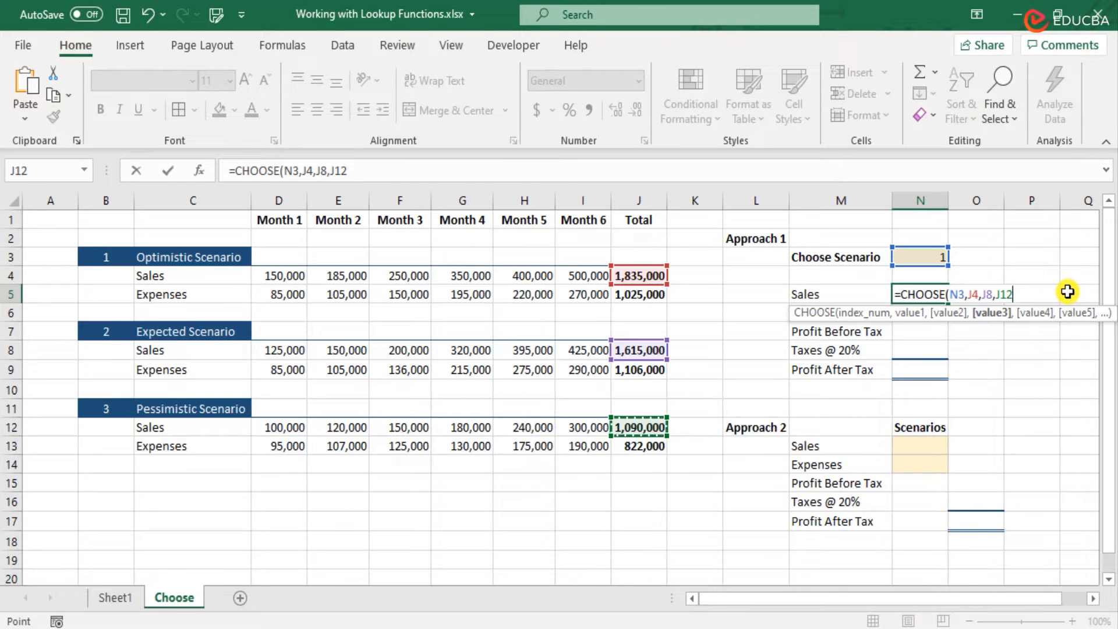
pyautogui.write(')')
pyautogui.press('Return')
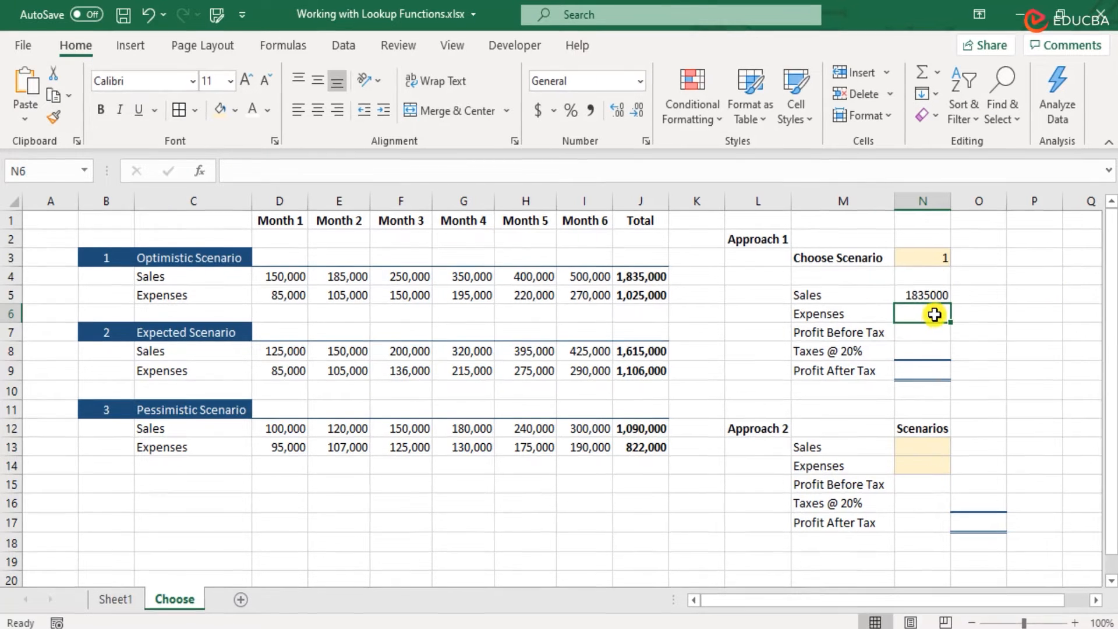
# Step: Examine the index and value arguments of the CHOOSE formula in Sales cell N5
pyautogui.click(931, 301)
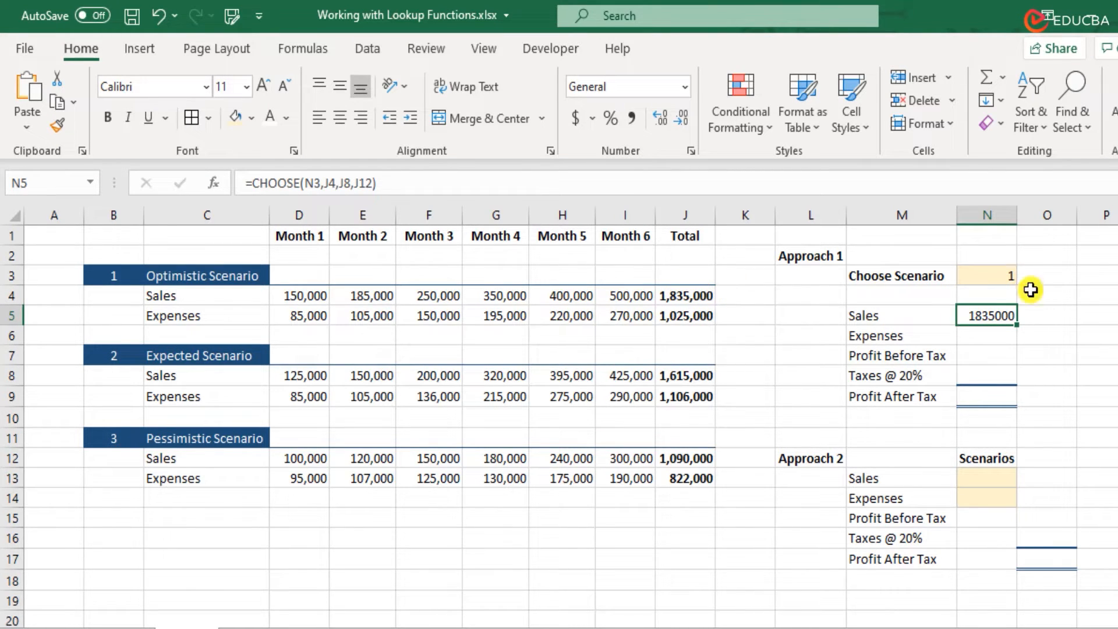
pyautogui.doubleClick(984, 309)
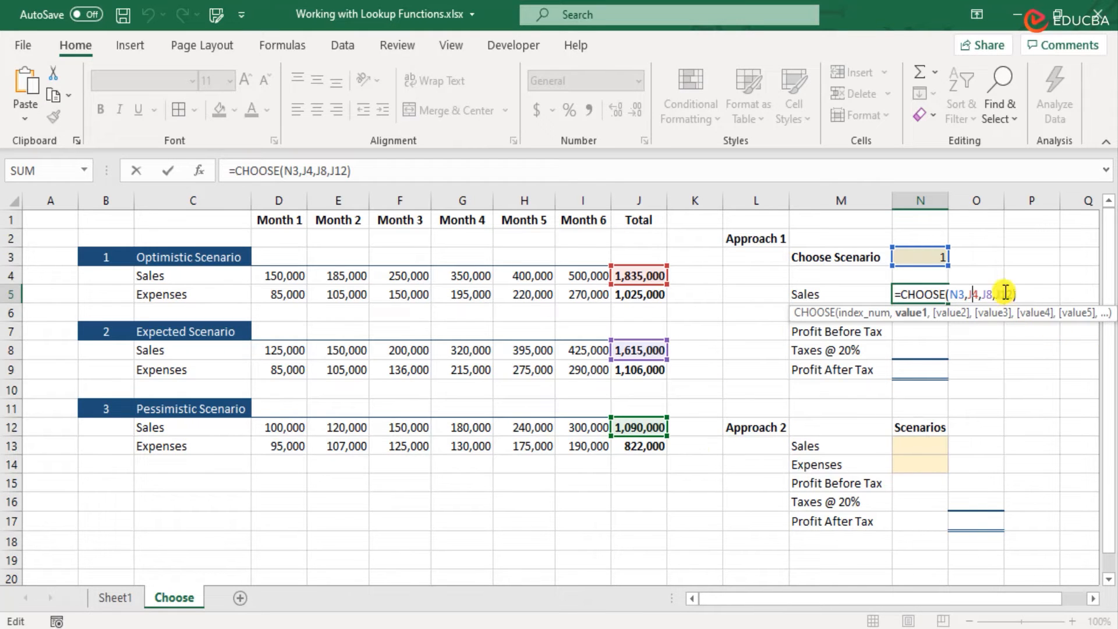
pyautogui.press('Return')
# Step: Set the Choose Scenario number in N3 to 2 and check the Sales result against the Expected Scenario total in J8
pyautogui.click(941, 260)
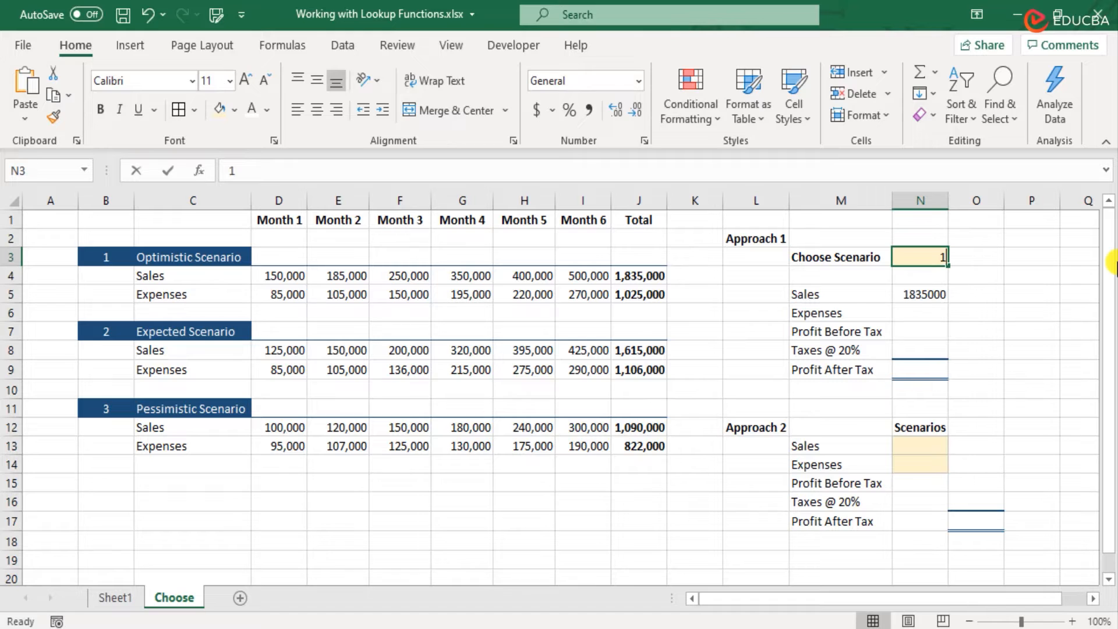
pyautogui.write('2')
pyautogui.press('Return')
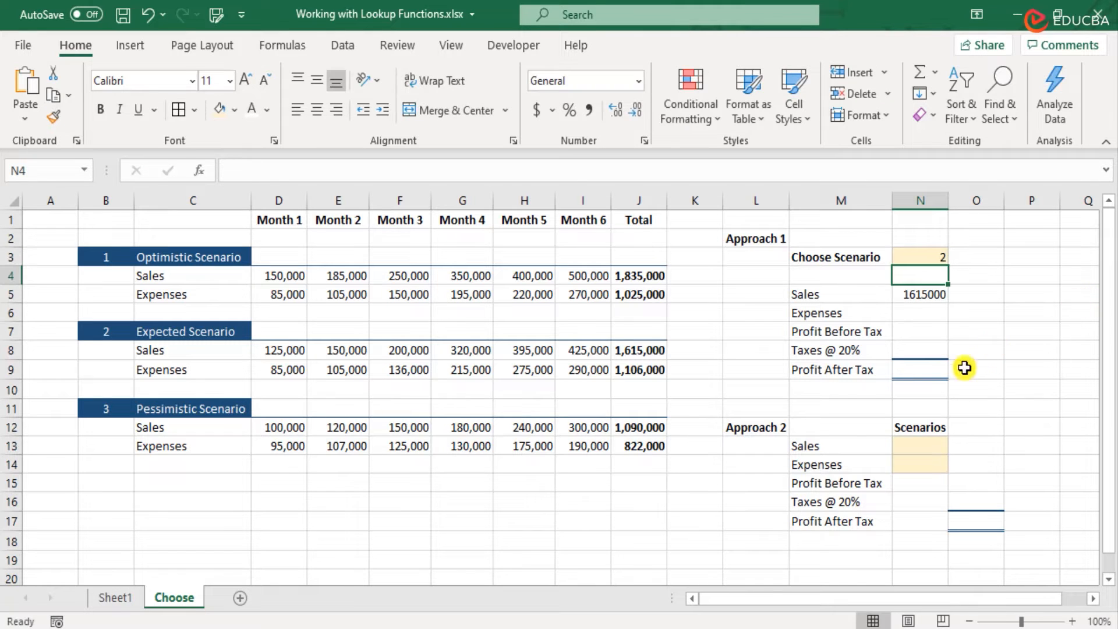
pyautogui.click(651, 353)
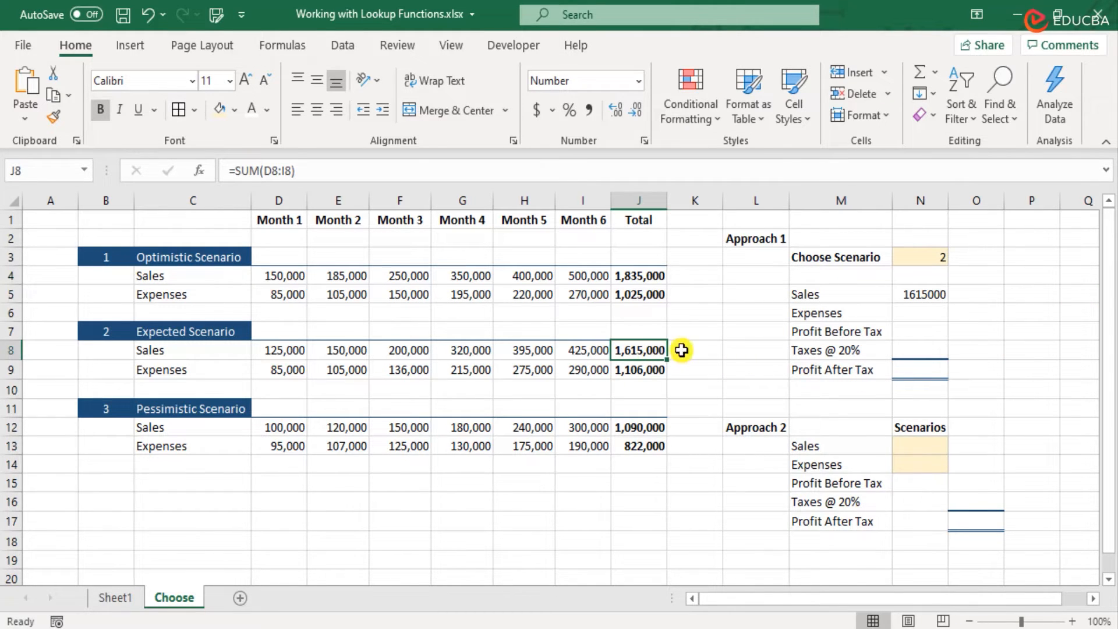
# Step: Format N5:N9 as numbers with thousands separators and no decimals, and autofit column N
pyautogui.moveTo(931, 294); pyautogui.dragTo(931, 368)
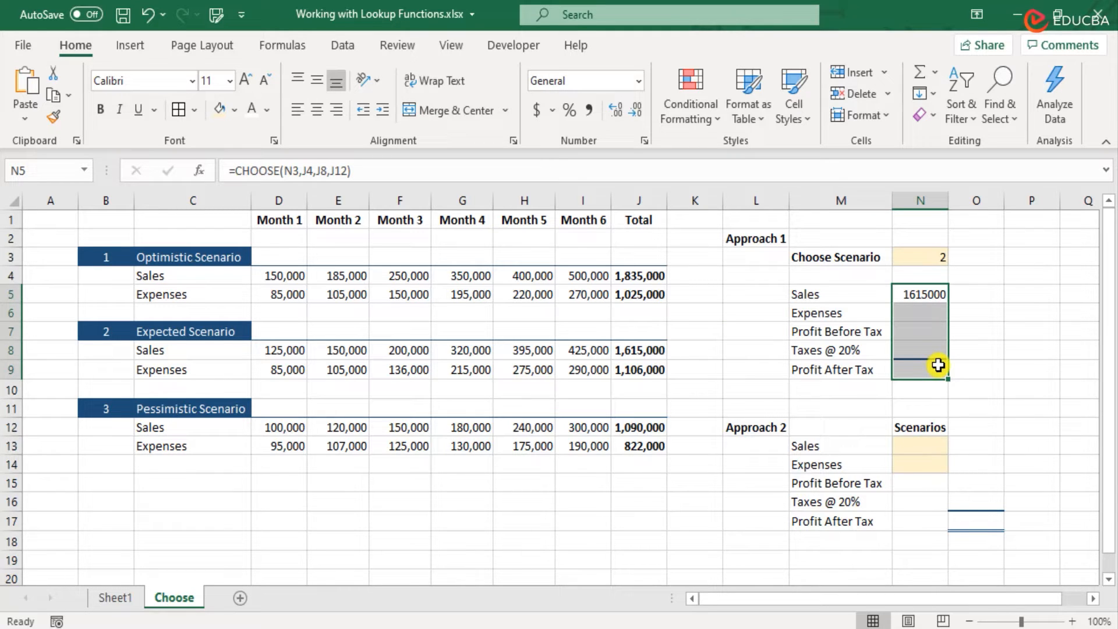
pyautogui.hotkey('ctrl', 'shift', '1')
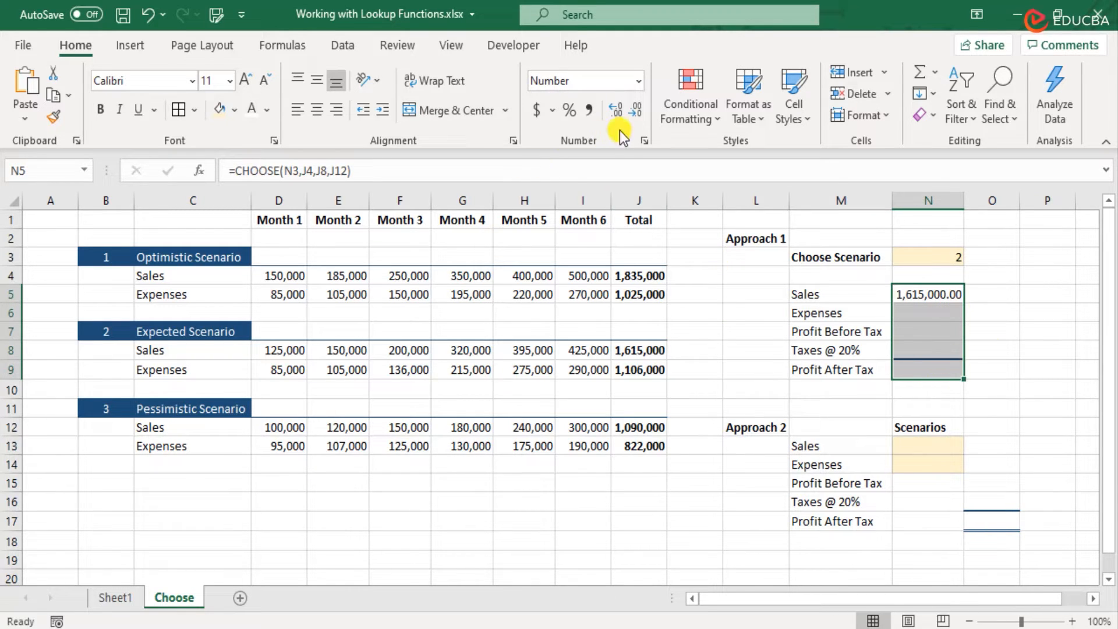
pyautogui.doubleClick(960, 200)
pyautogui.click(995, 296)
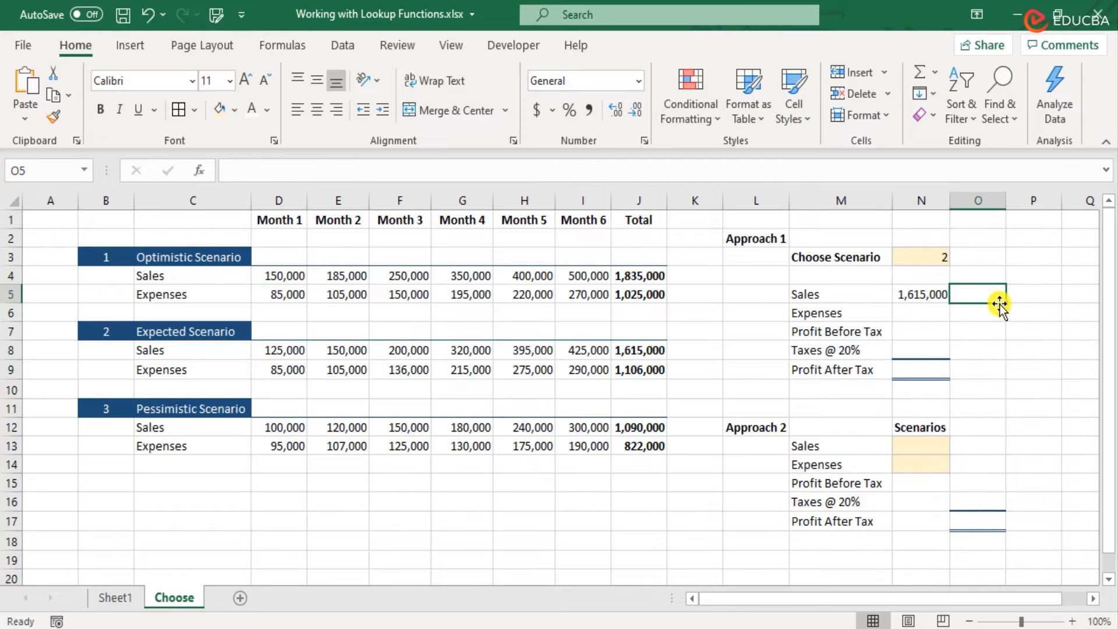
# Step: Start a CHOOSE formula in the Approach 1 Expenses cell N6 with N3 as the index number
pyautogui.click(941, 314)
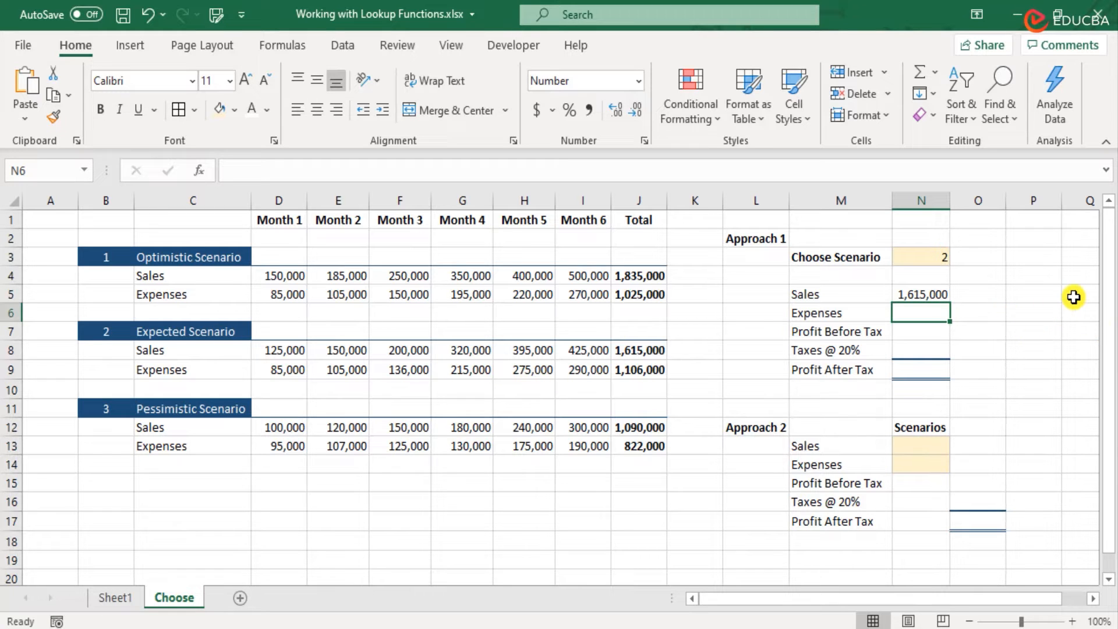
pyautogui.write('=c')
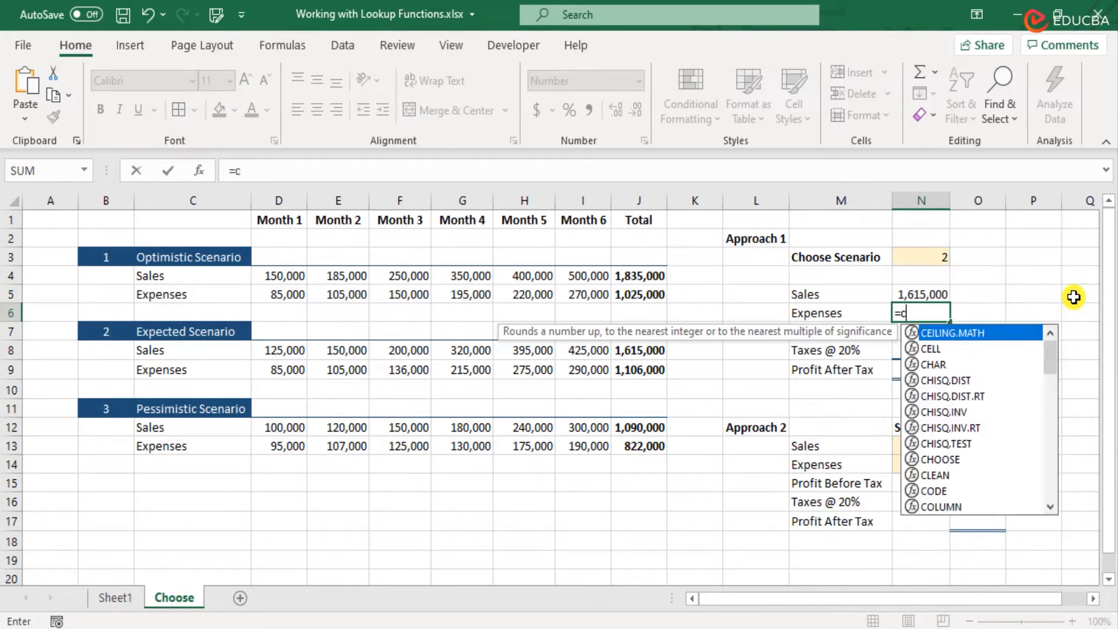
pyautogui.write('hoo')
pyautogui.press('Tab')
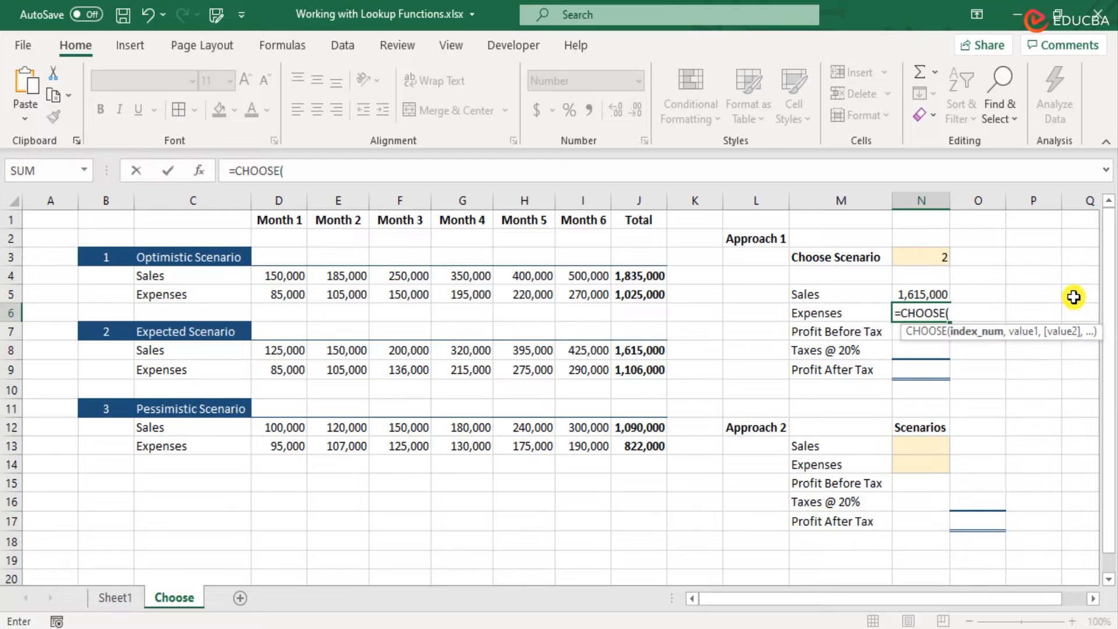
pyautogui.click(930, 259)
pyautogui.write(',')
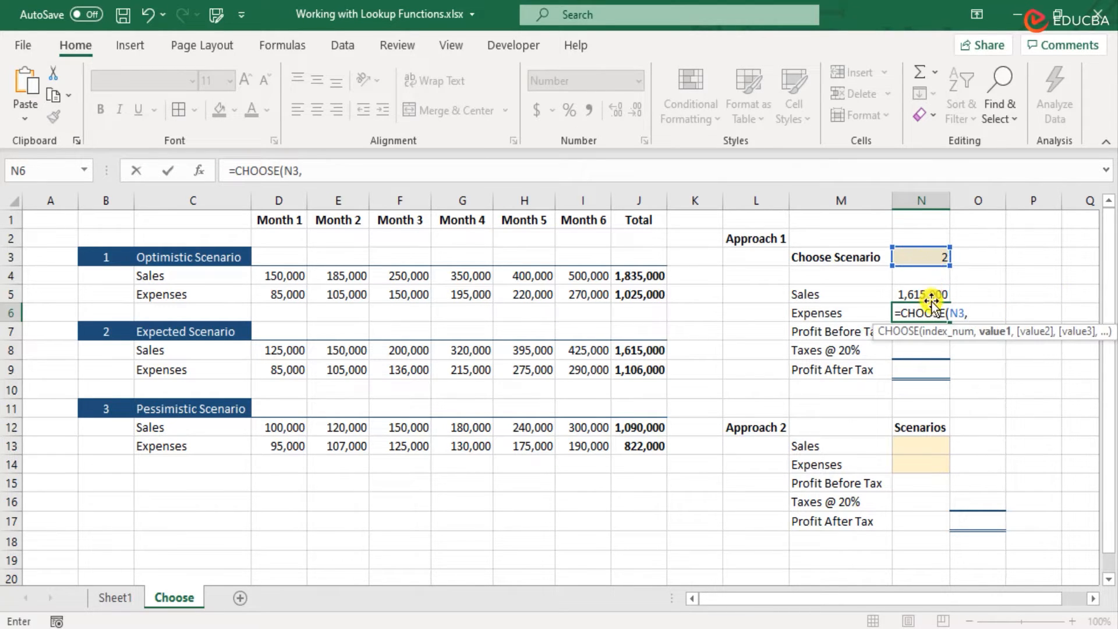
# Step: Add the expenses totals J5, J9 and J13 as the values of the CHOOSE formula in N6 and complete it
pyautogui.click(646, 295)
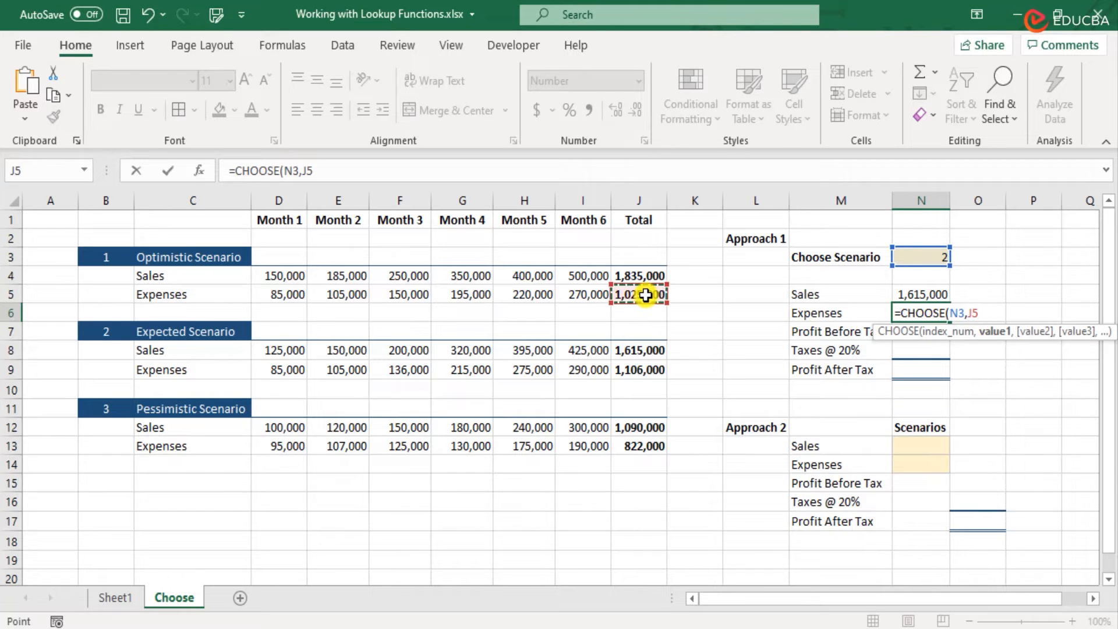
pyautogui.write(',')
pyautogui.click(645, 370)
pyautogui.write(',')
pyautogui.click(635, 446)
pyautogui.write(',')
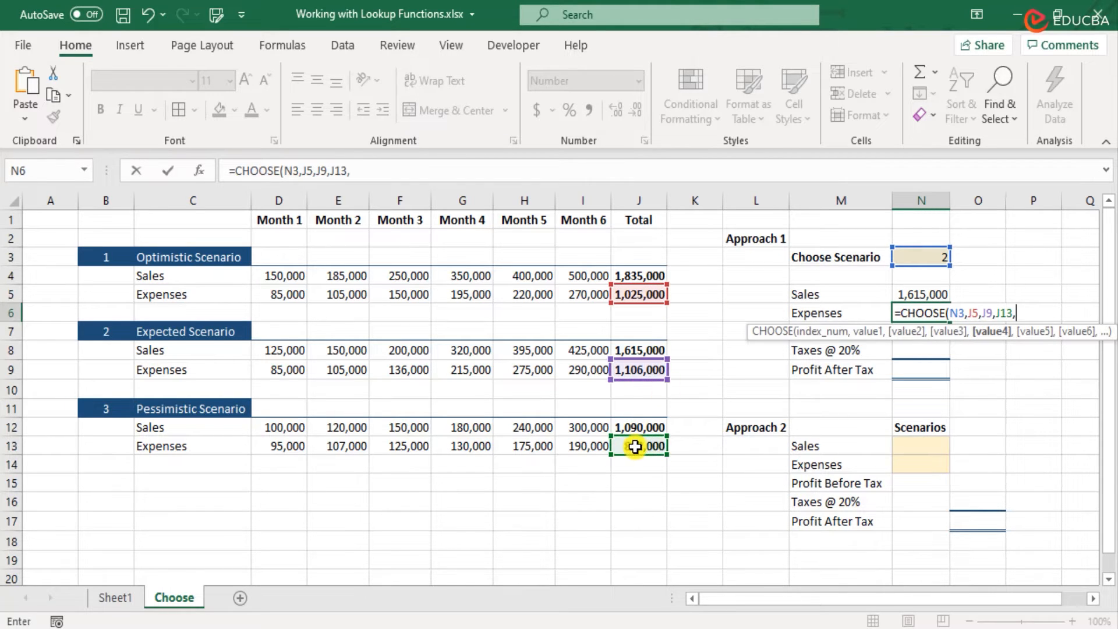
pyautogui.press('BackSpace')
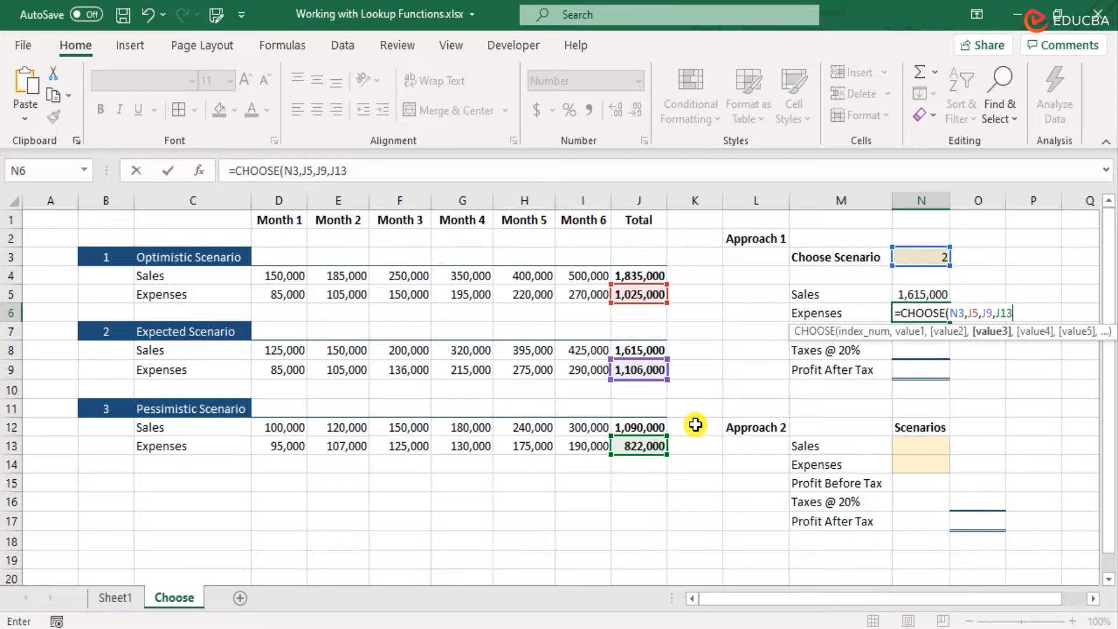
pyautogui.write(')')
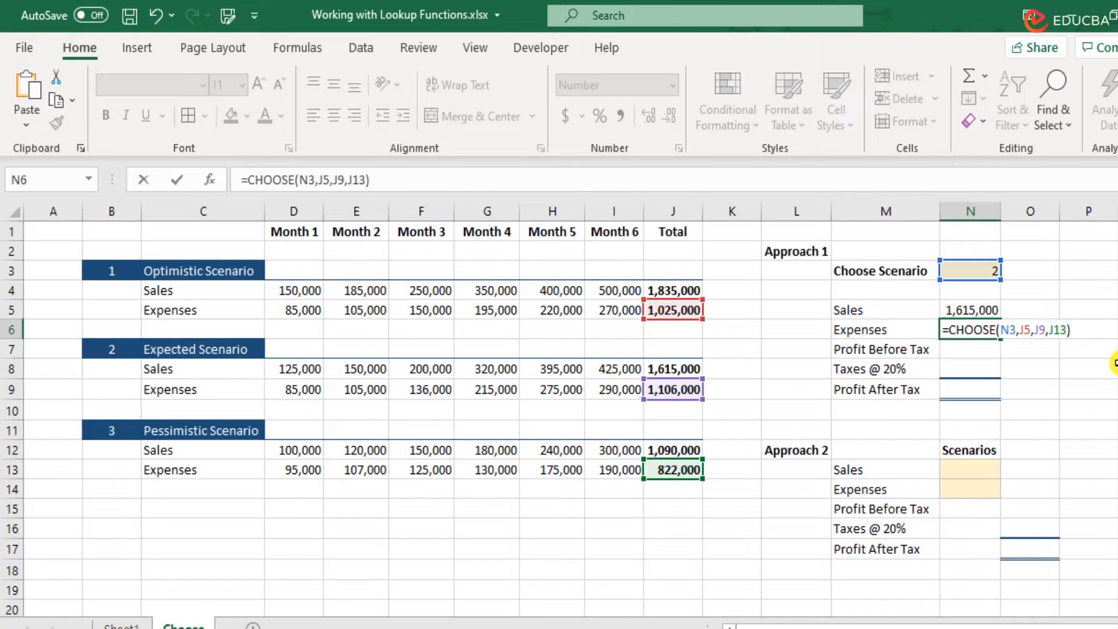
pyautogui.press('Return')
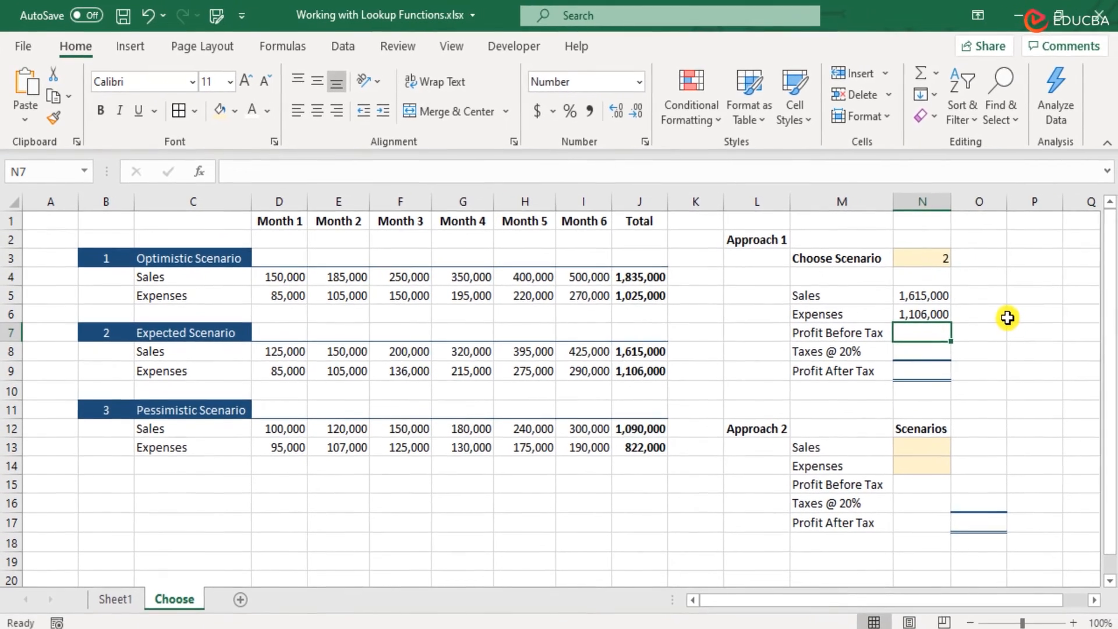
# Step: Calculate the Approach 1 Profit Before Tax in N7 with the formula =N5-N6
pyautogui.click(937, 261)
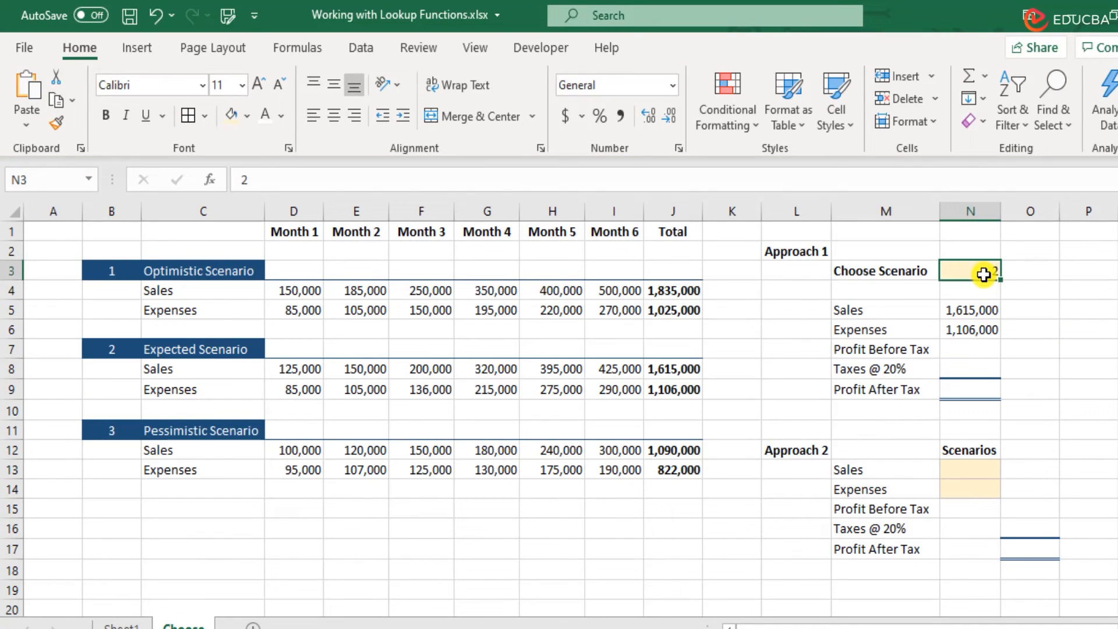
pyautogui.click(966, 345)
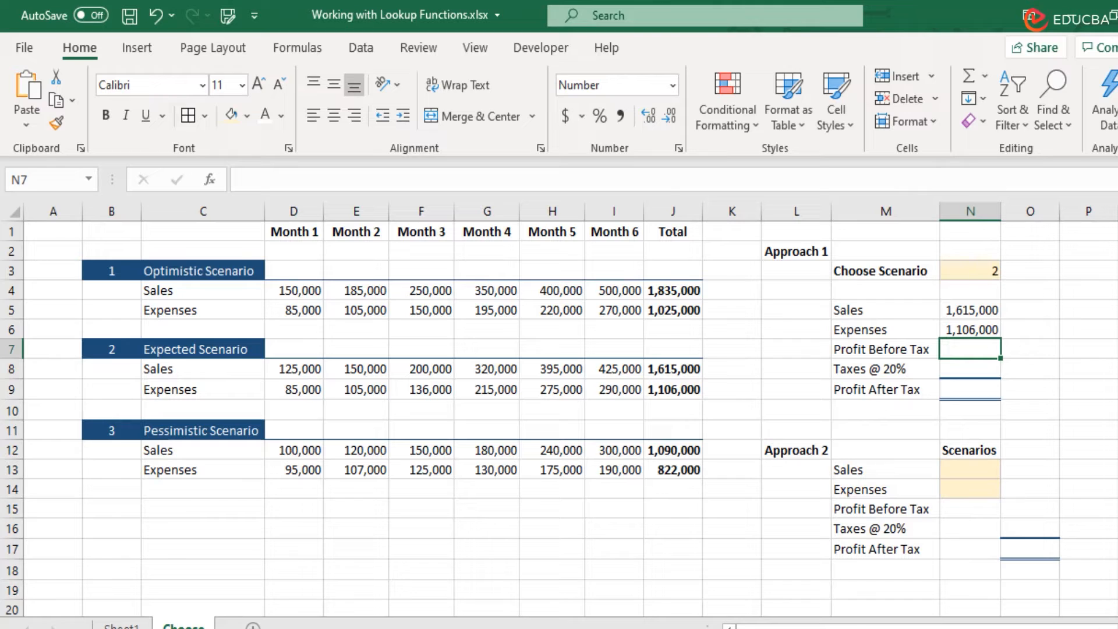
pyautogui.write('=')
pyautogui.press('Up')
pyautogui.press('Up')
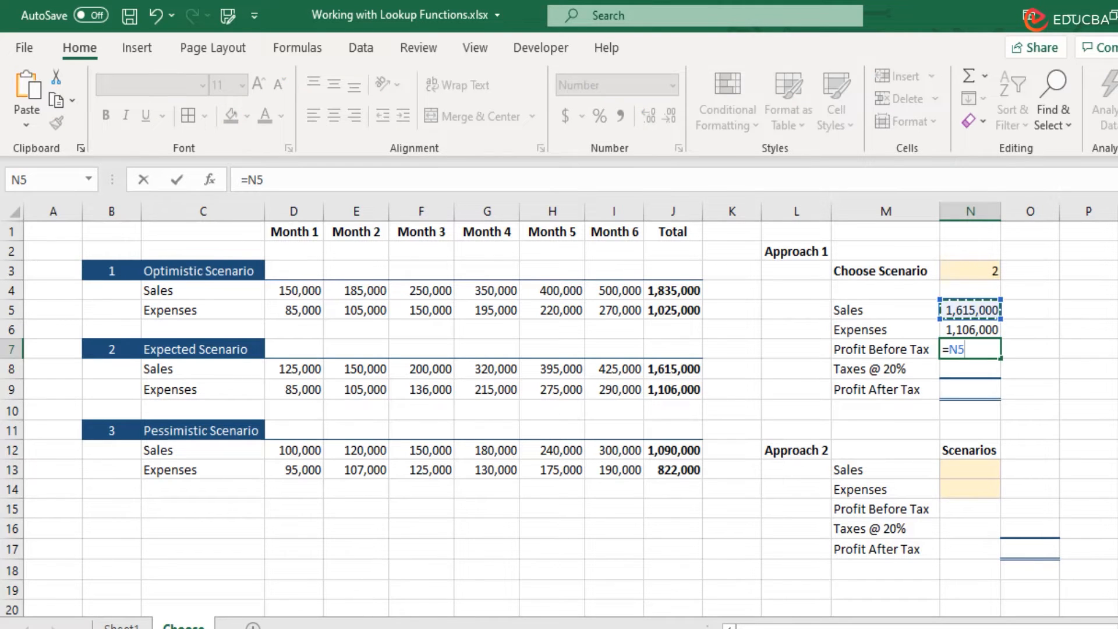
pyautogui.write('-')
pyautogui.press('Up')
pyautogui.press('Return')
pyautogui.press('Up')
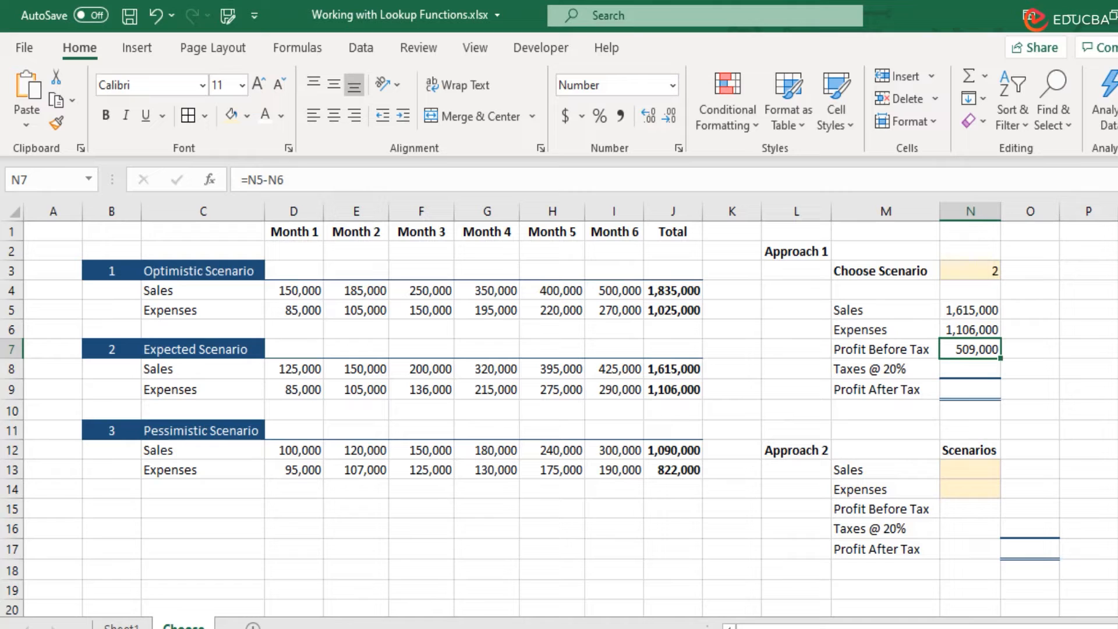
# Step: Calculate the Approach 1 taxes in N8 with the formula =N7*20%
pyautogui.press('Down')
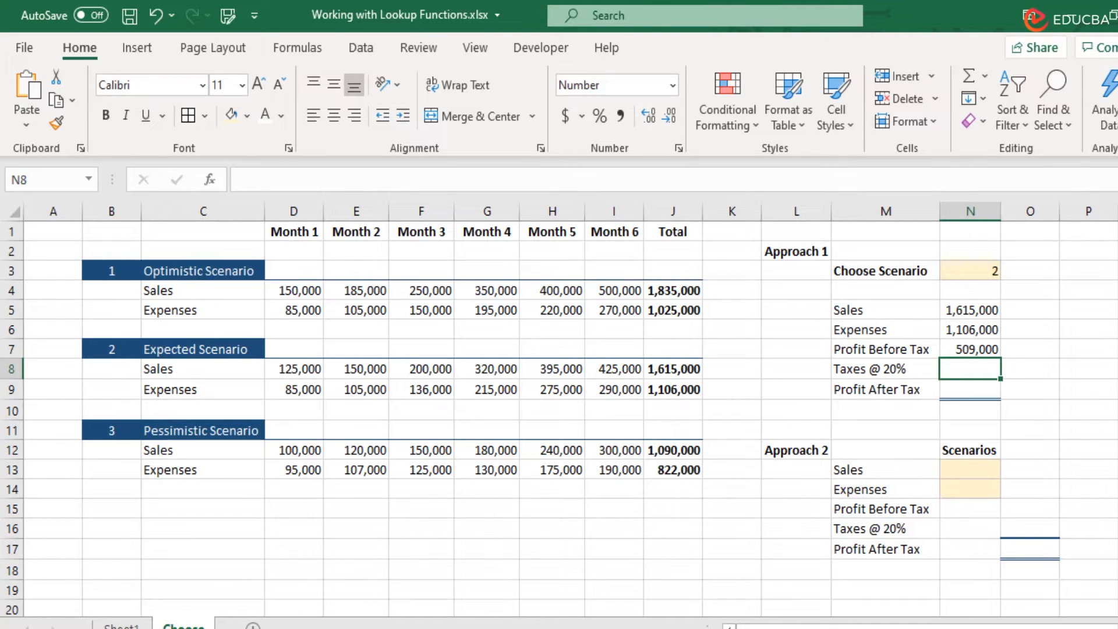
pyautogui.write('=')
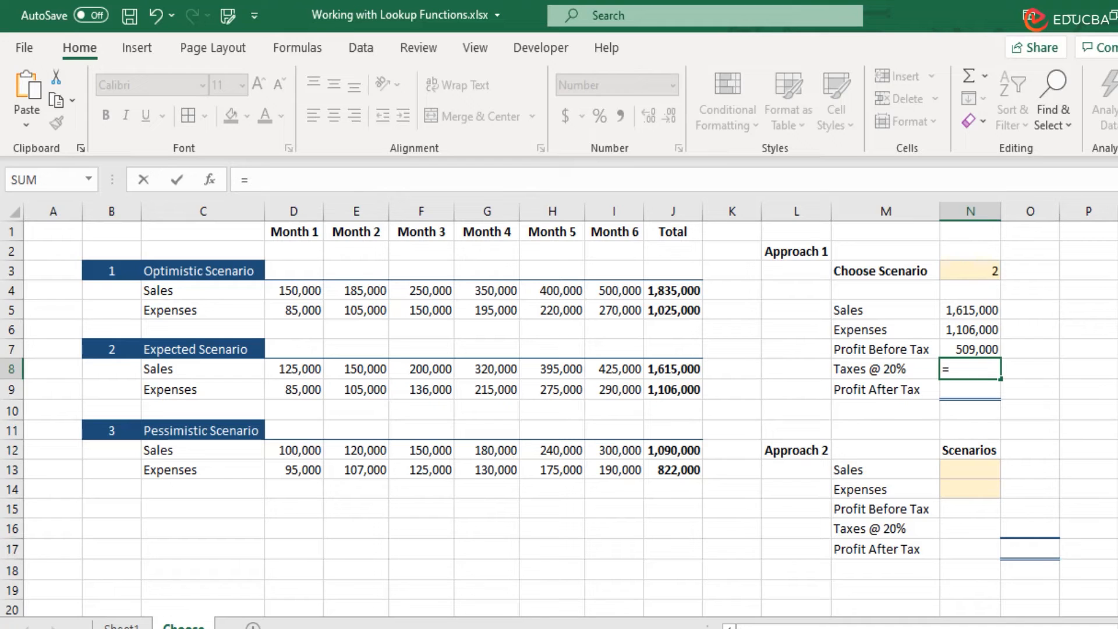
pyautogui.press('Up')
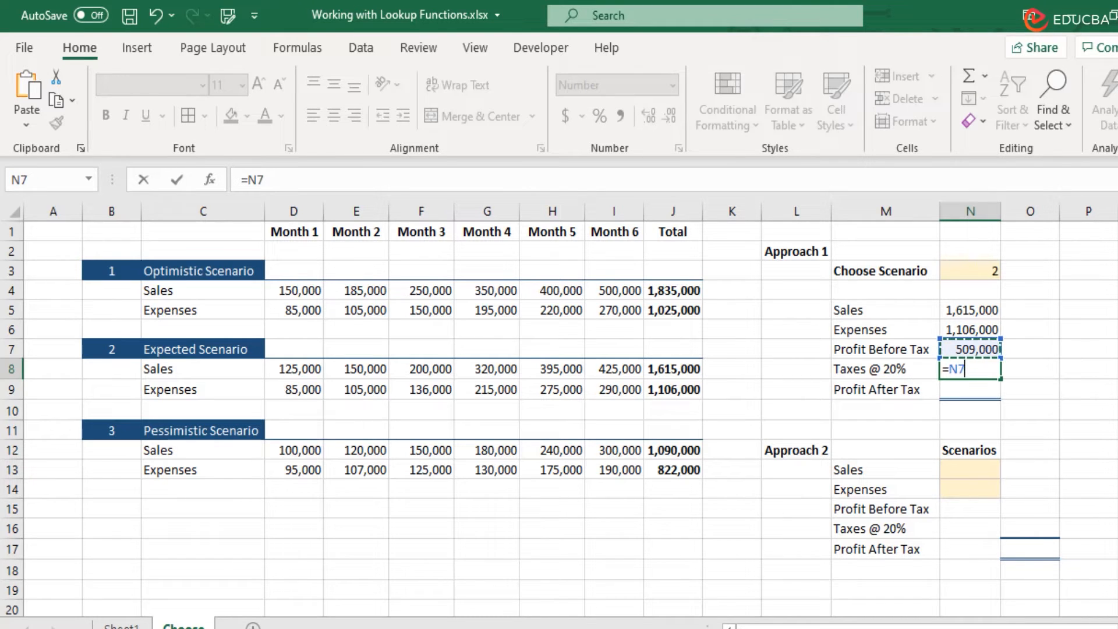
pyautogui.write('*')
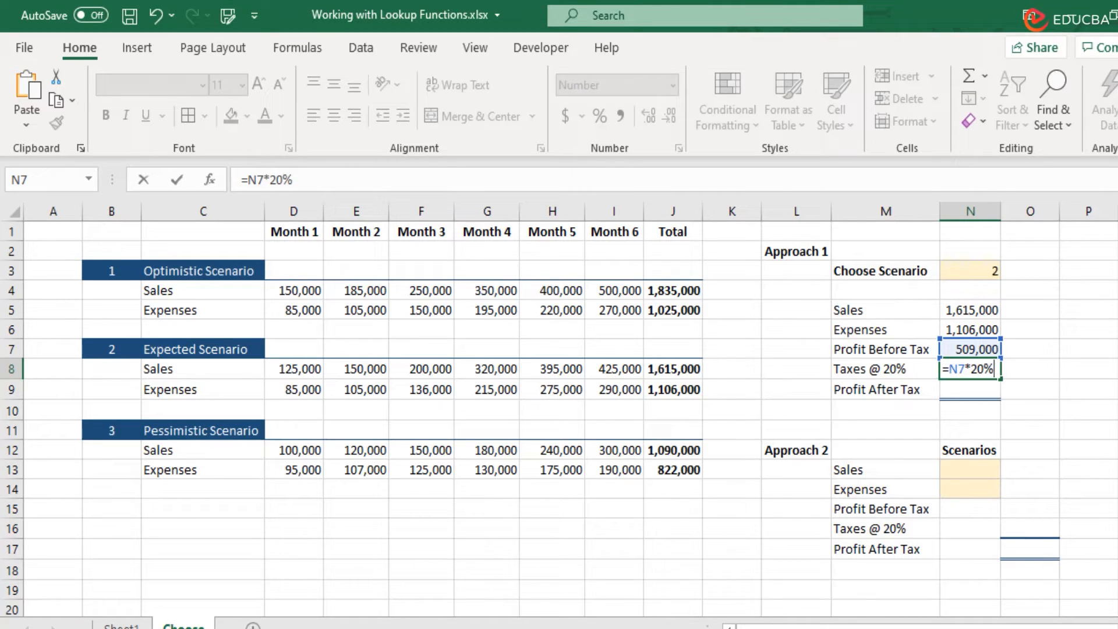
pyautogui.press('Return')
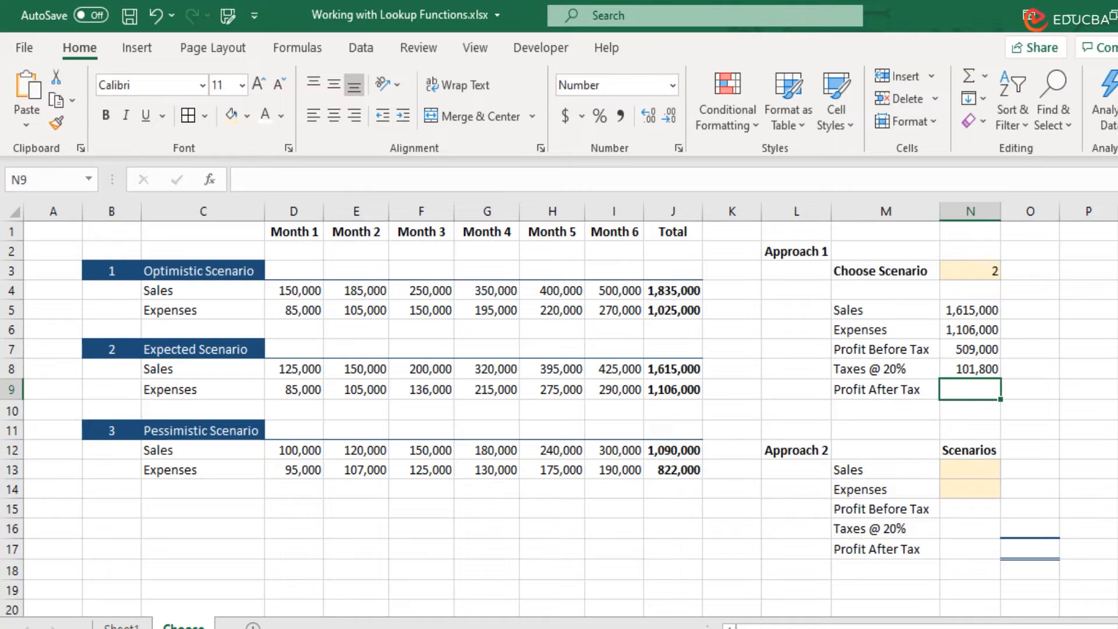
pyautogui.press('Up')
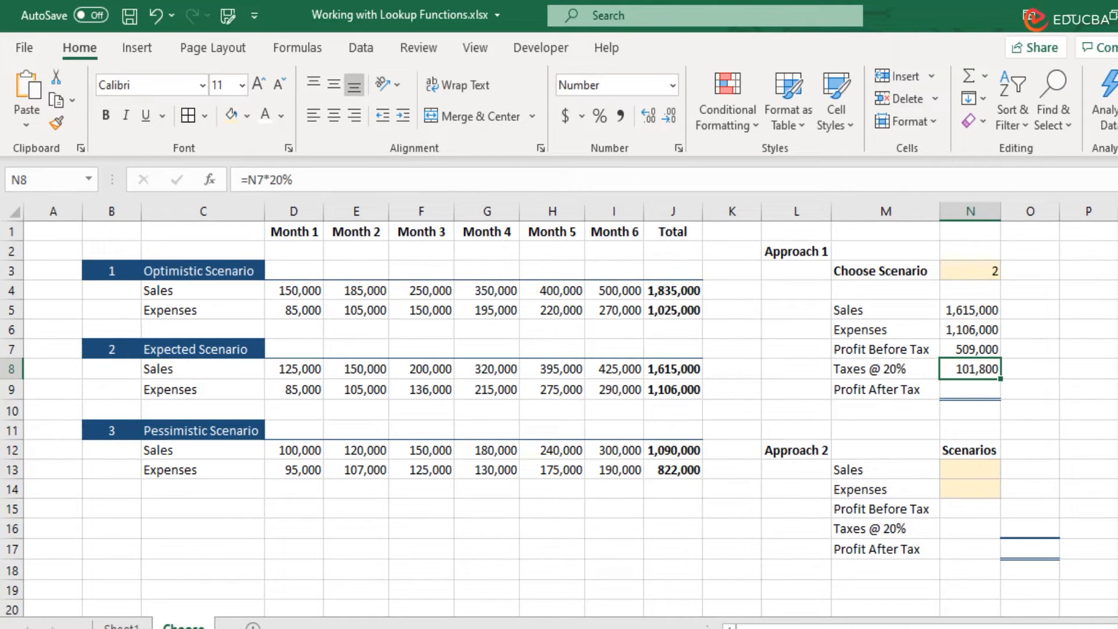
# Step: Calculate the Approach 1 Profit After Tax in N9 with the formula =N7-N8
pyautogui.press('Down')
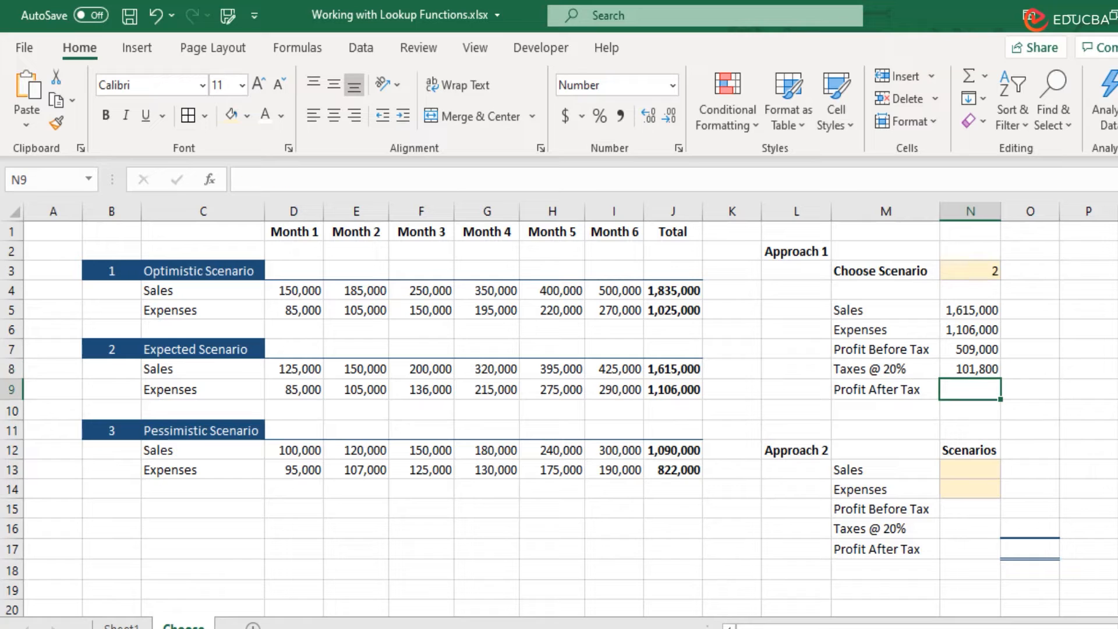
pyautogui.write('=')
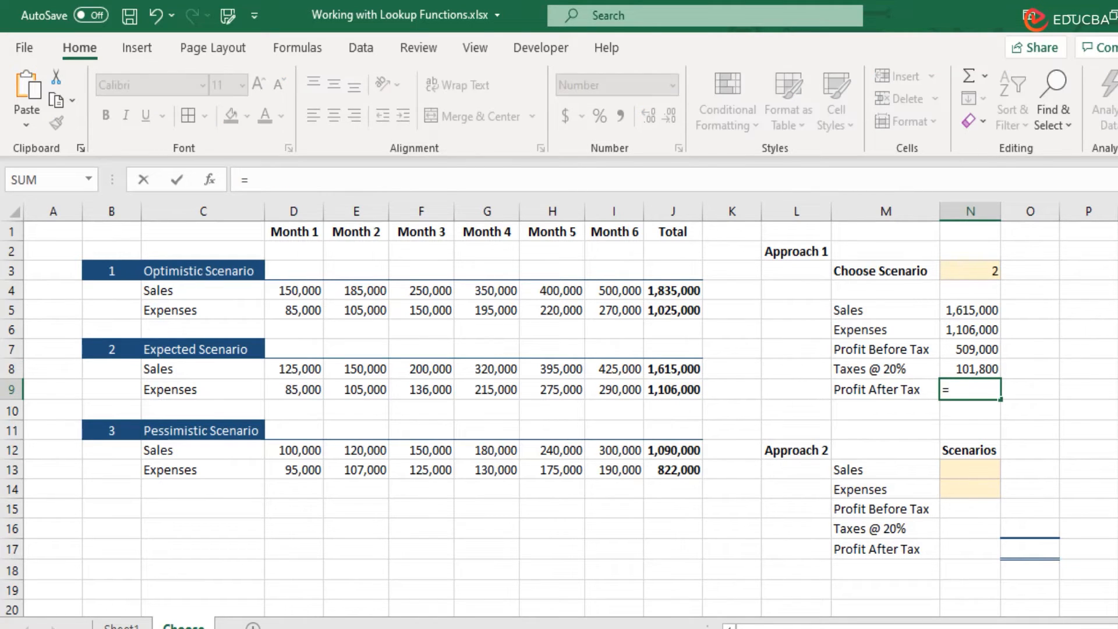
pyautogui.press('Up')
pyautogui.press('Up')
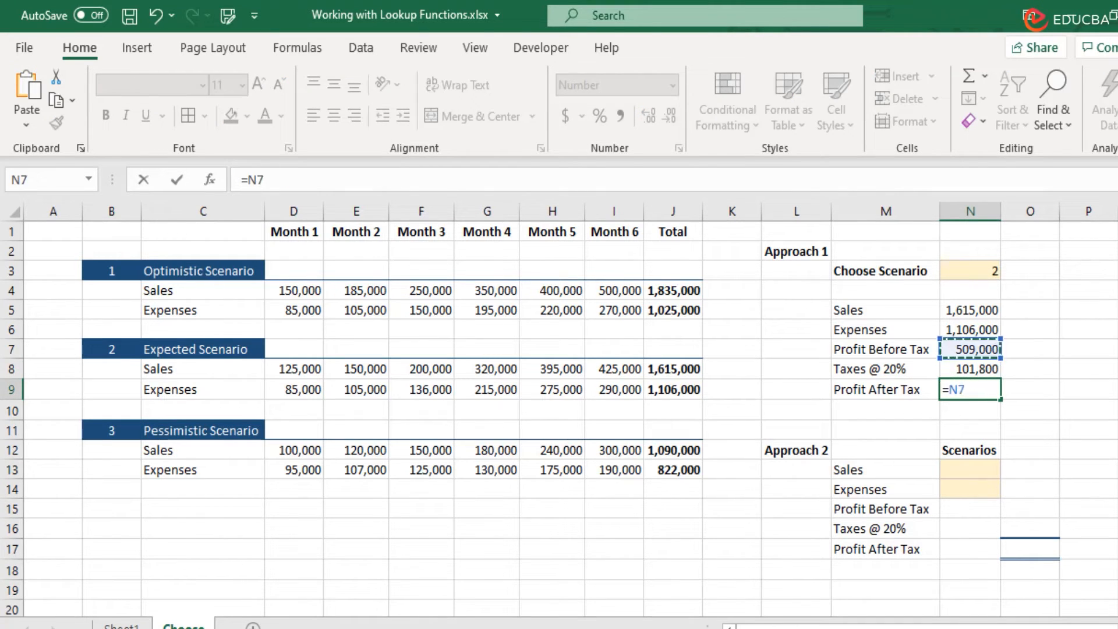
pyautogui.write('-')
pyautogui.press('Up')
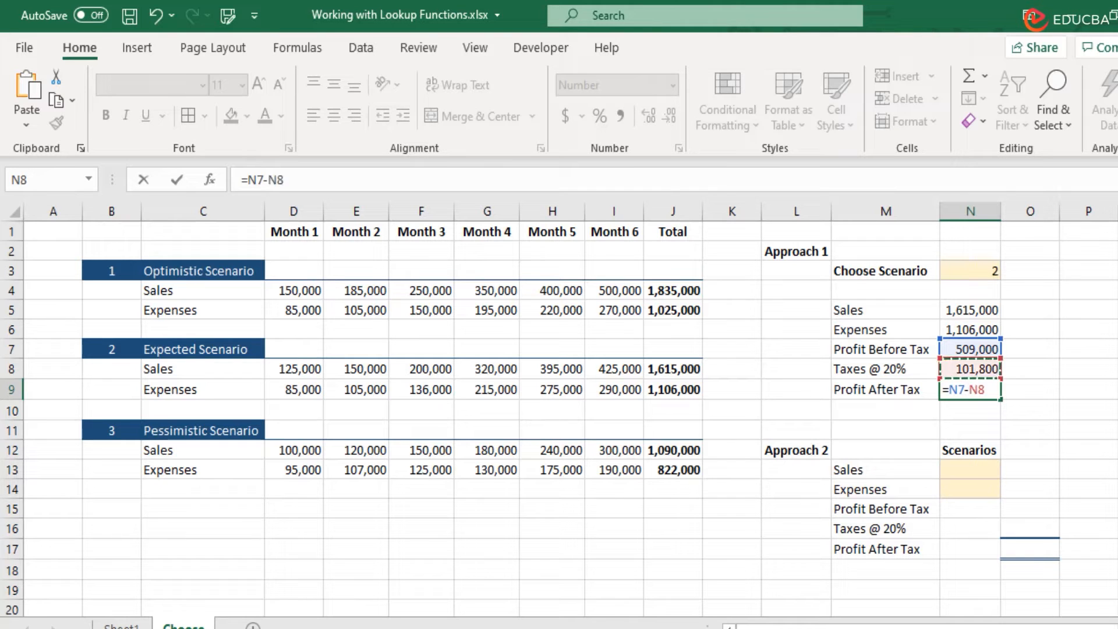
pyautogui.press('Return')
pyautogui.press('Up')
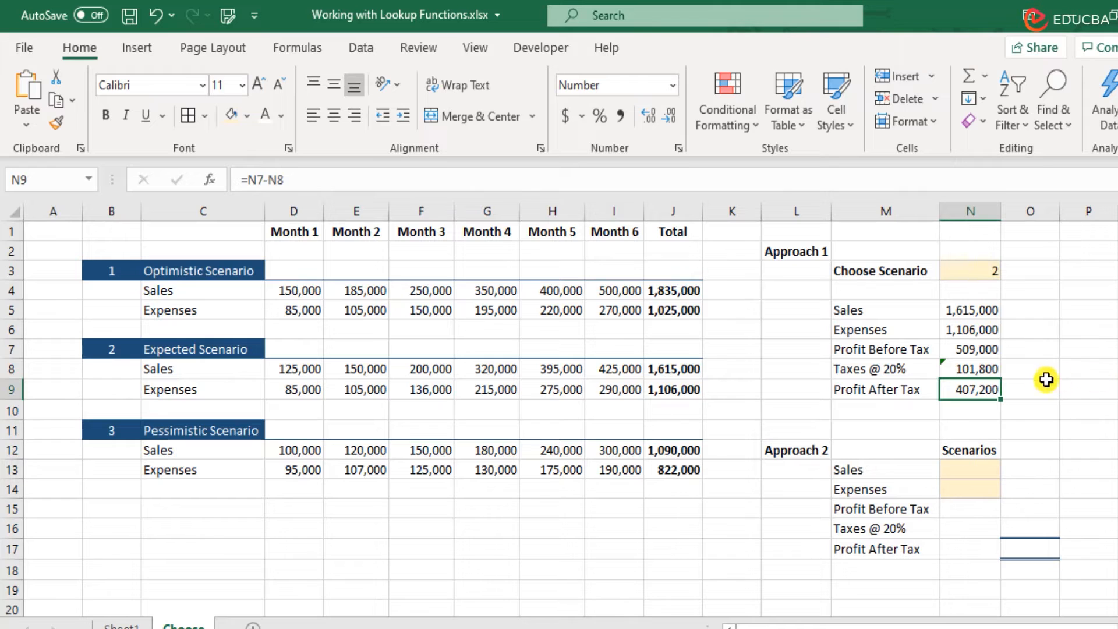
# Step: Make the Approach 1 Profit After Tax label and amount in M9:N9 bold
pyautogui.click(1073, 452)
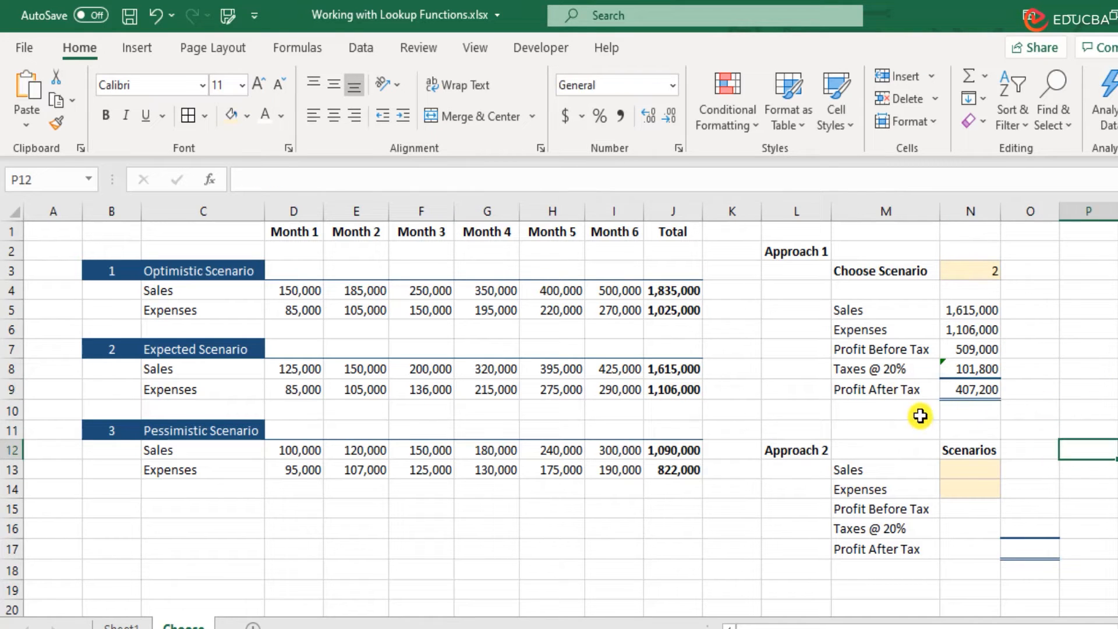
pyautogui.moveTo(926, 391); pyautogui.dragTo(997, 394)
pyautogui.hotkey('ctrl', 'b')
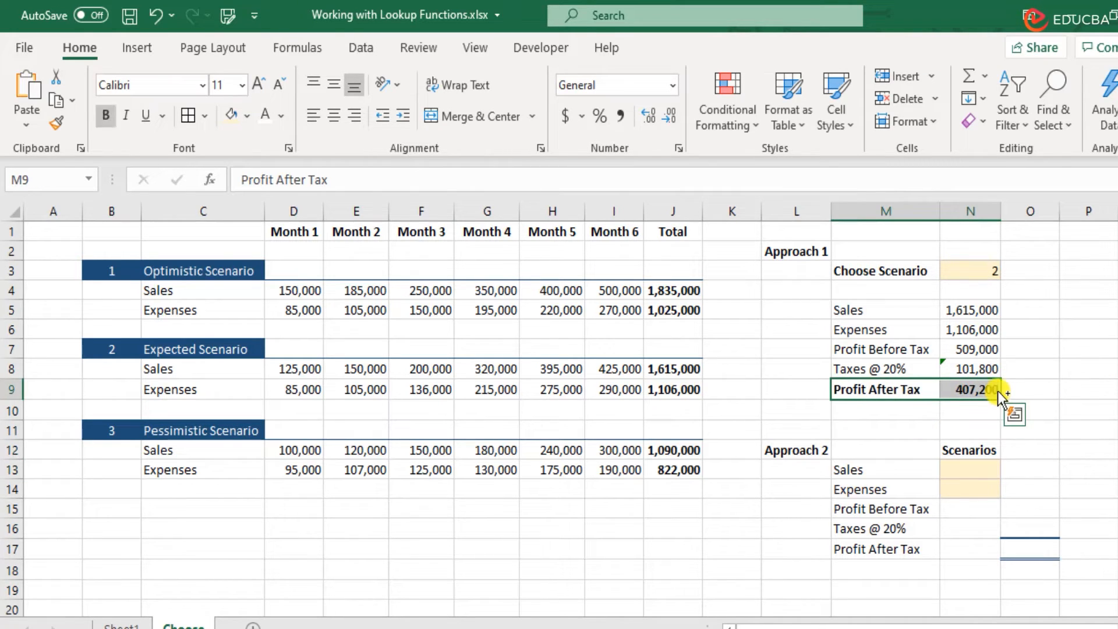
# Step: Set the Choose Scenario number in N3 to 3 and compare Sales in N5 with the Pessimistic Scenario total in J12
pyautogui.click(971, 269)
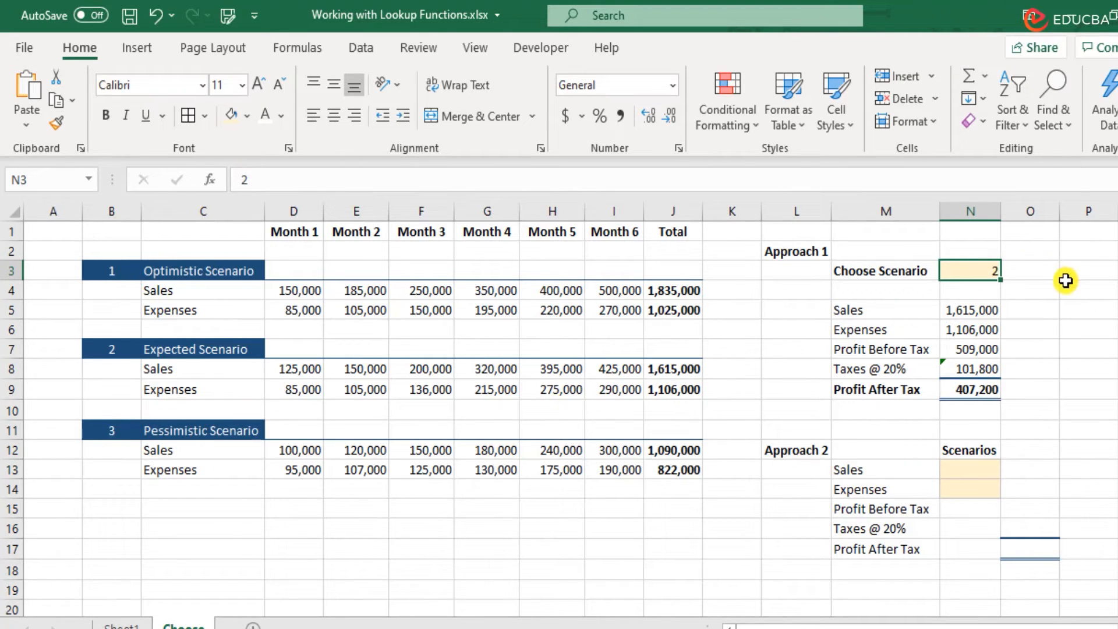
pyautogui.write('3')
pyautogui.press('Return')
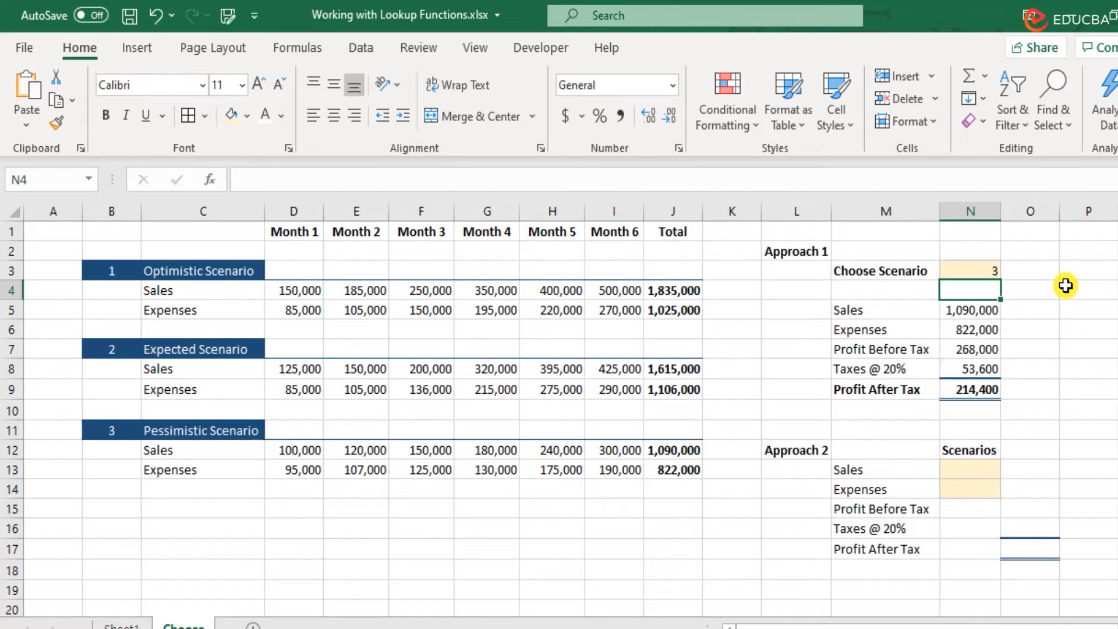
pyautogui.click(967, 310)
pyautogui.click(676, 450)
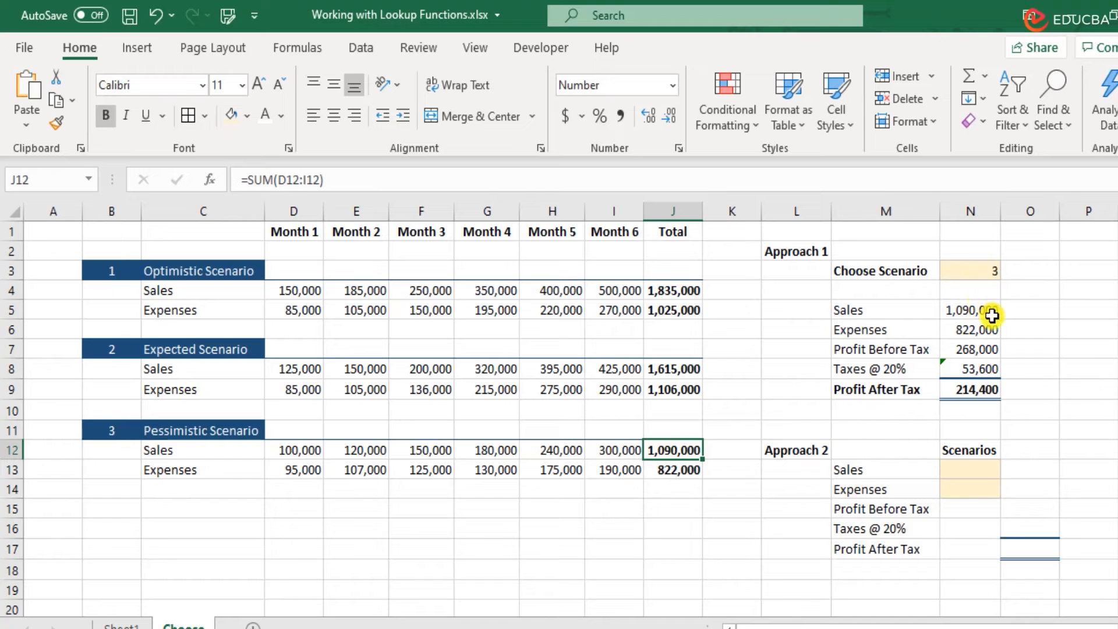
# Step: Compare Approach 1 Expenses in N6 with the Pessimistic Scenario total in J13, and review the profit and tax formulas in N7:N9
pyautogui.click(968, 333)
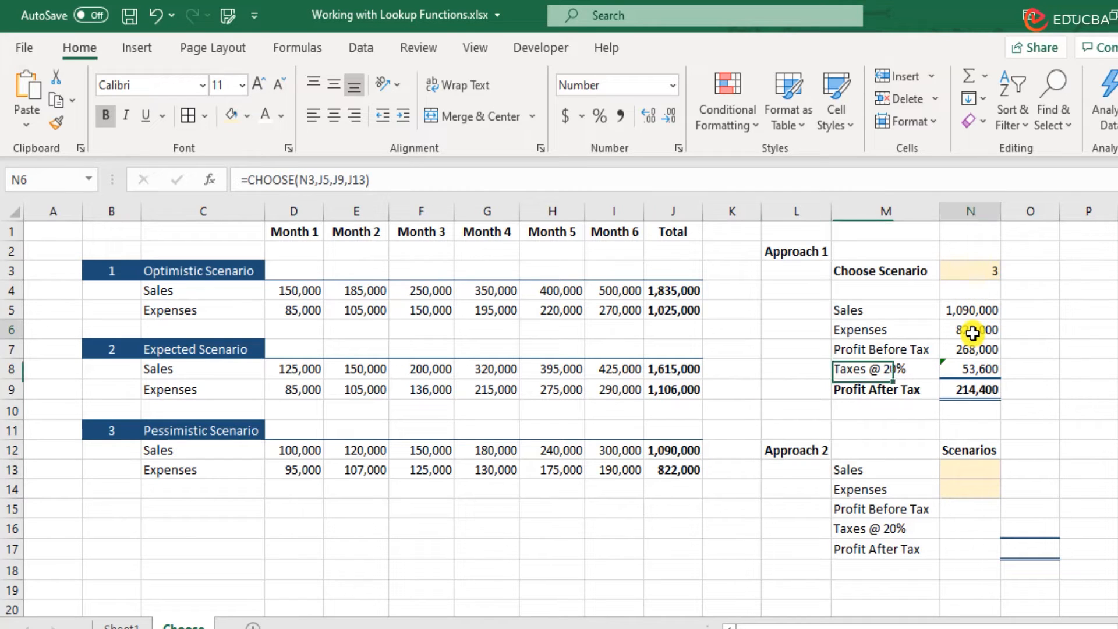
pyautogui.click(682, 470)
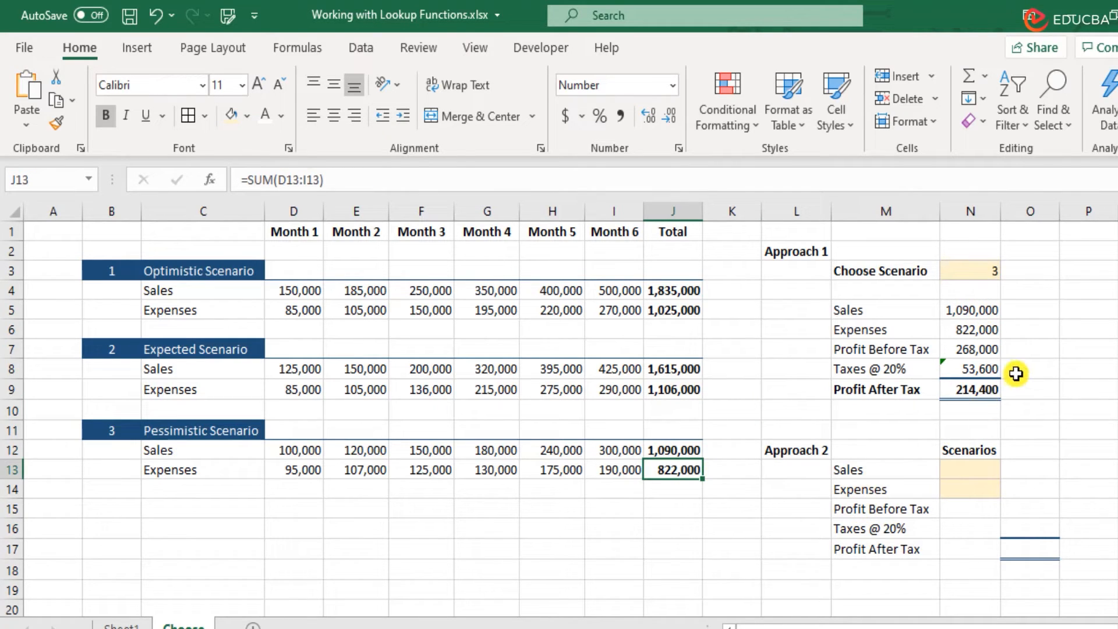
pyautogui.click(984, 347)
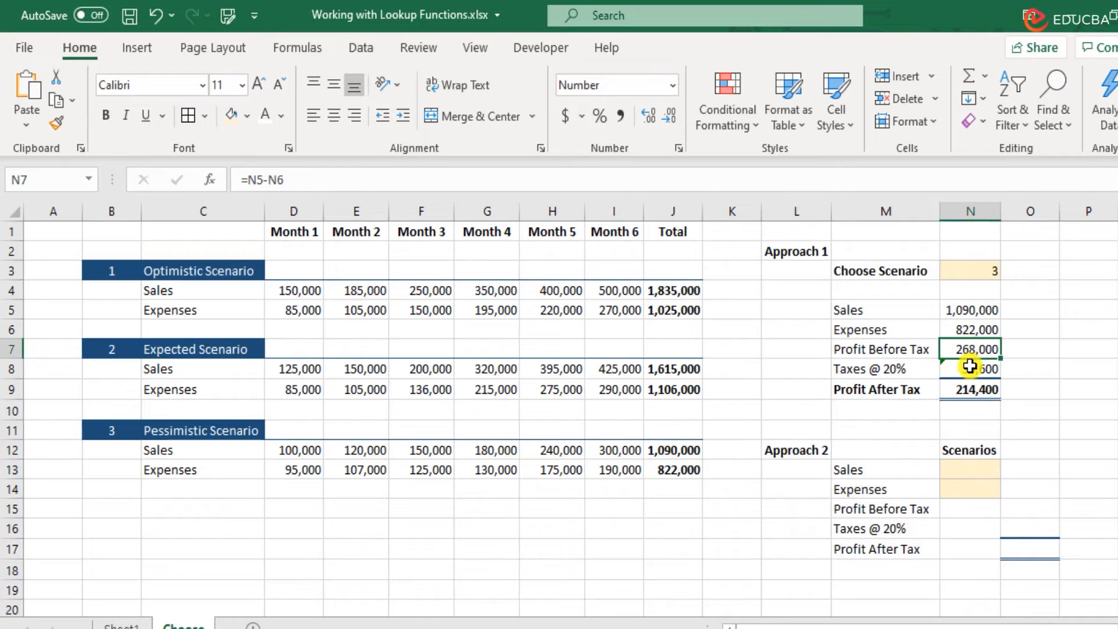
pyautogui.click(990, 370)
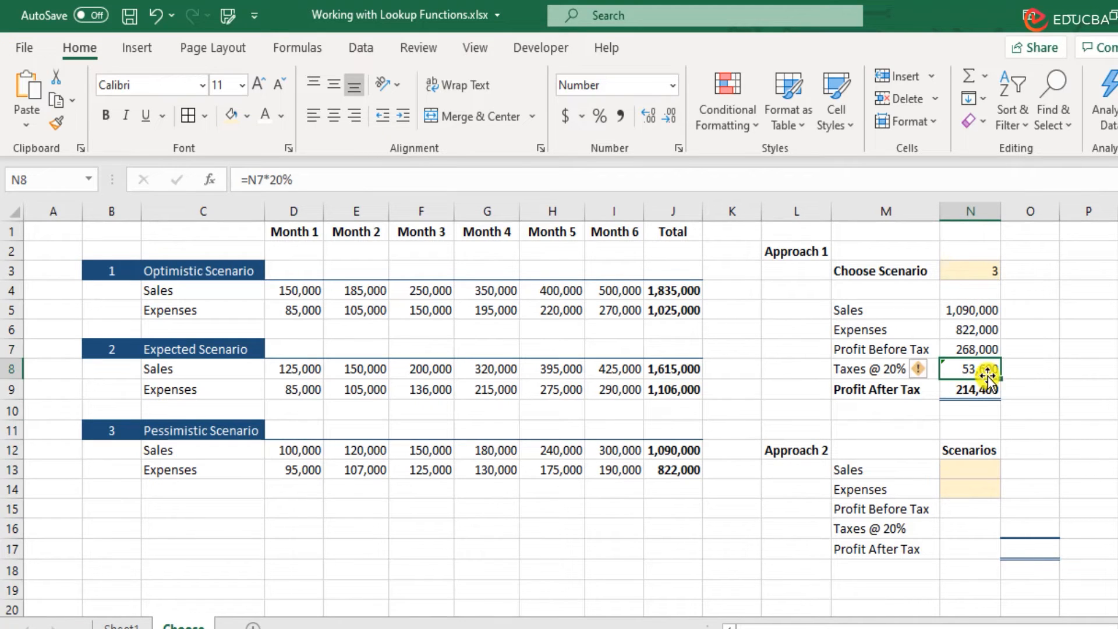
pyautogui.click(998, 392)
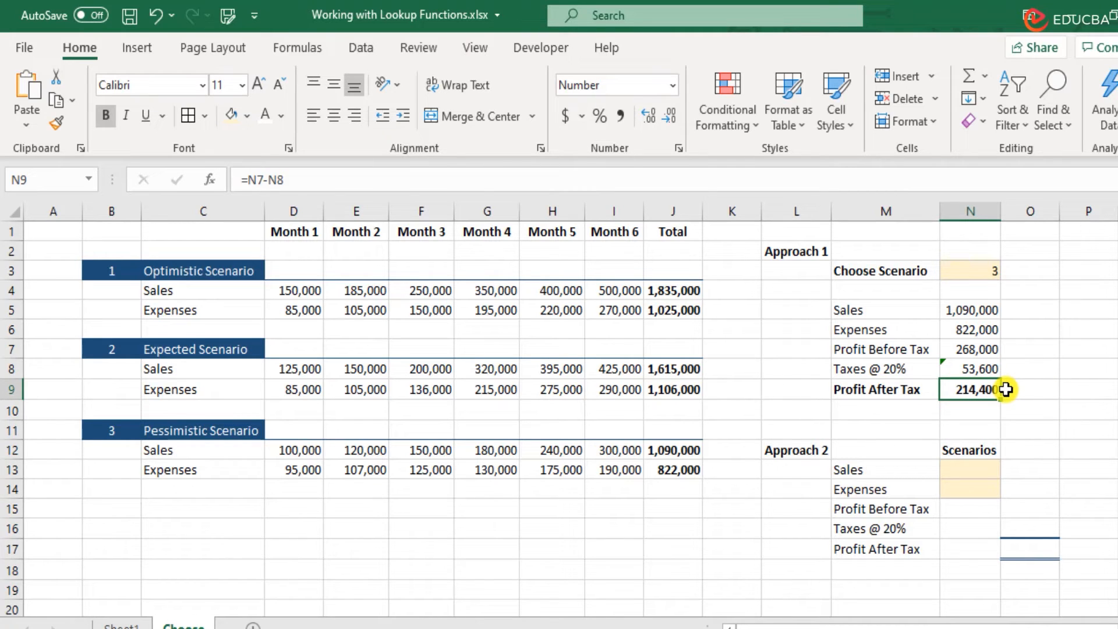
pyautogui.click(1019, 366)
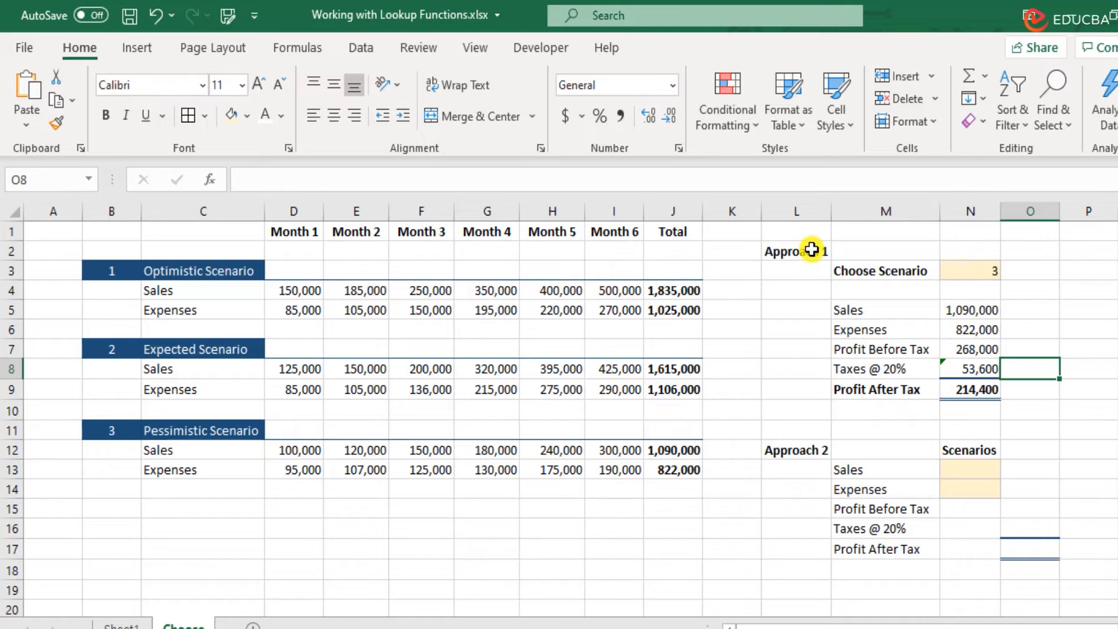
pyautogui.moveTo(812, 250); pyautogui.dragTo(986, 393)
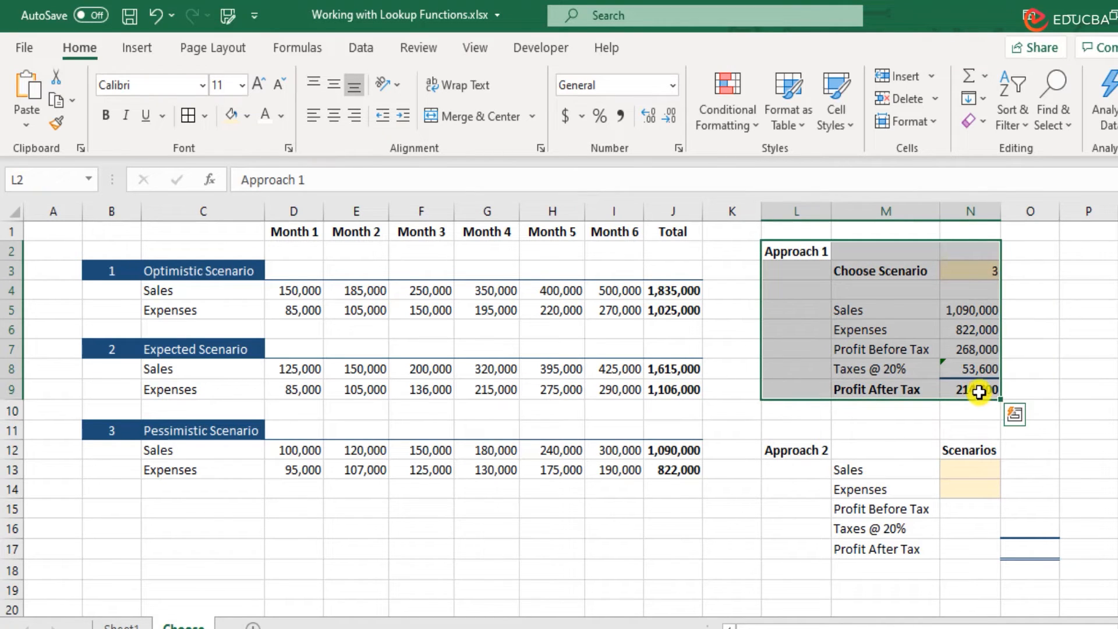
pyautogui.click(1075, 340)
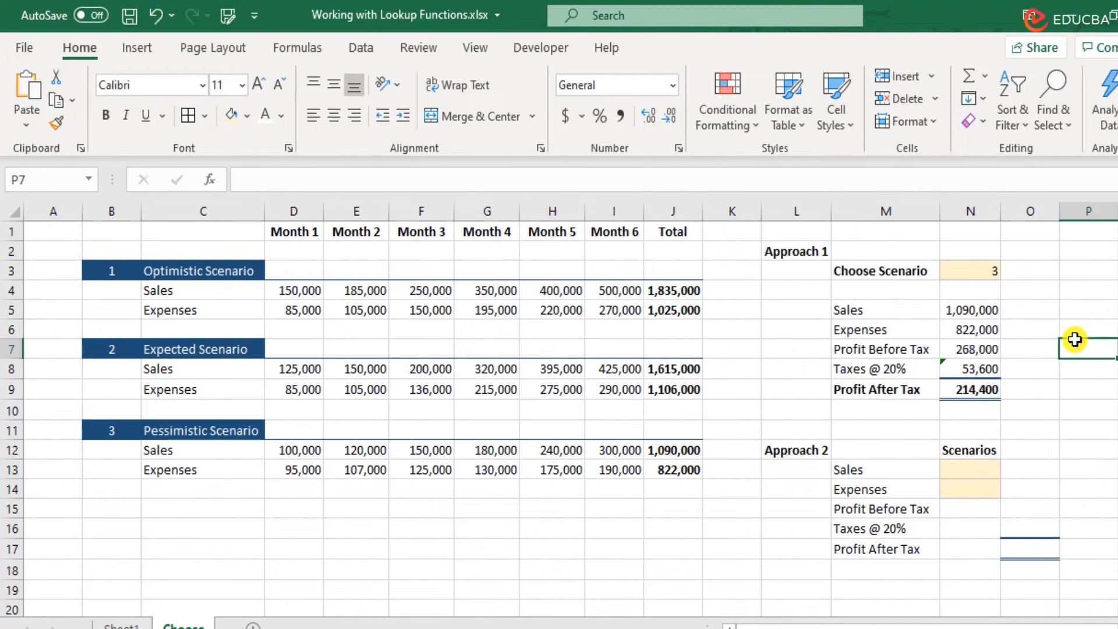
# Step: Enter scenario number 3 for Approach 2 Sales in N13 and scenario number 1 for Expenses in N14
pyautogui.rightClick(402, 450)
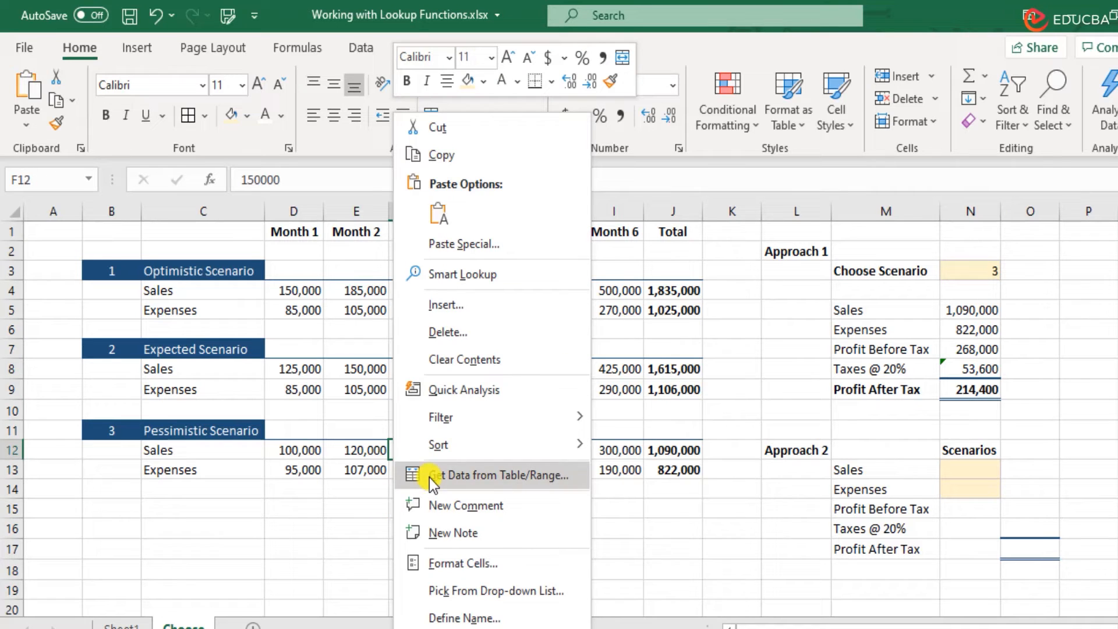
pyautogui.click(679, 459)
pyautogui.click(689, 451)
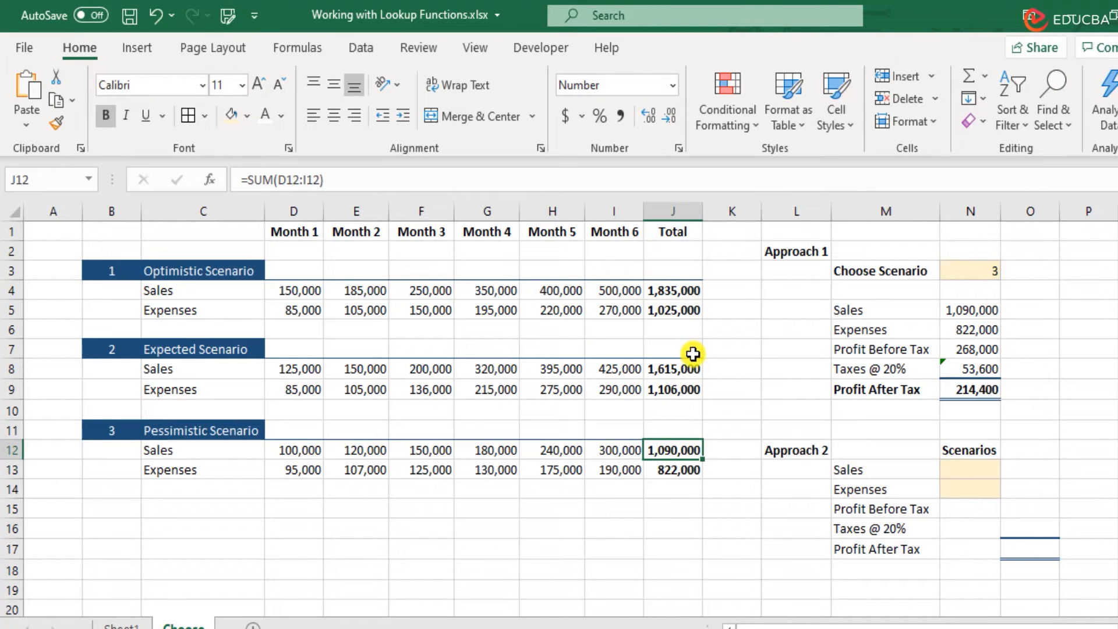
pyautogui.click(682, 312)
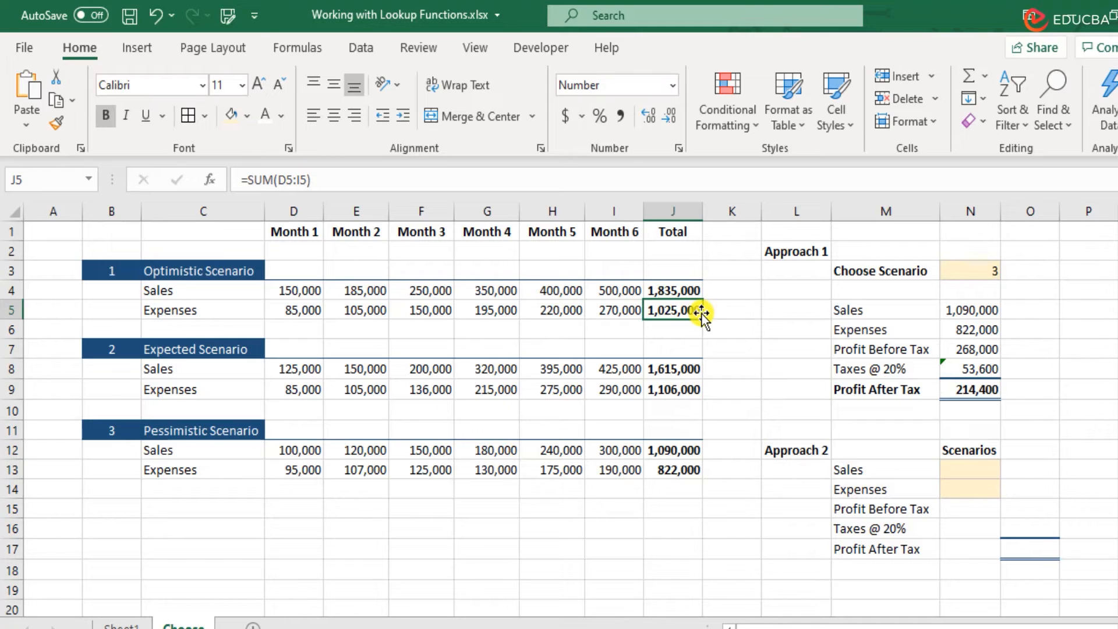
pyautogui.click(980, 466)
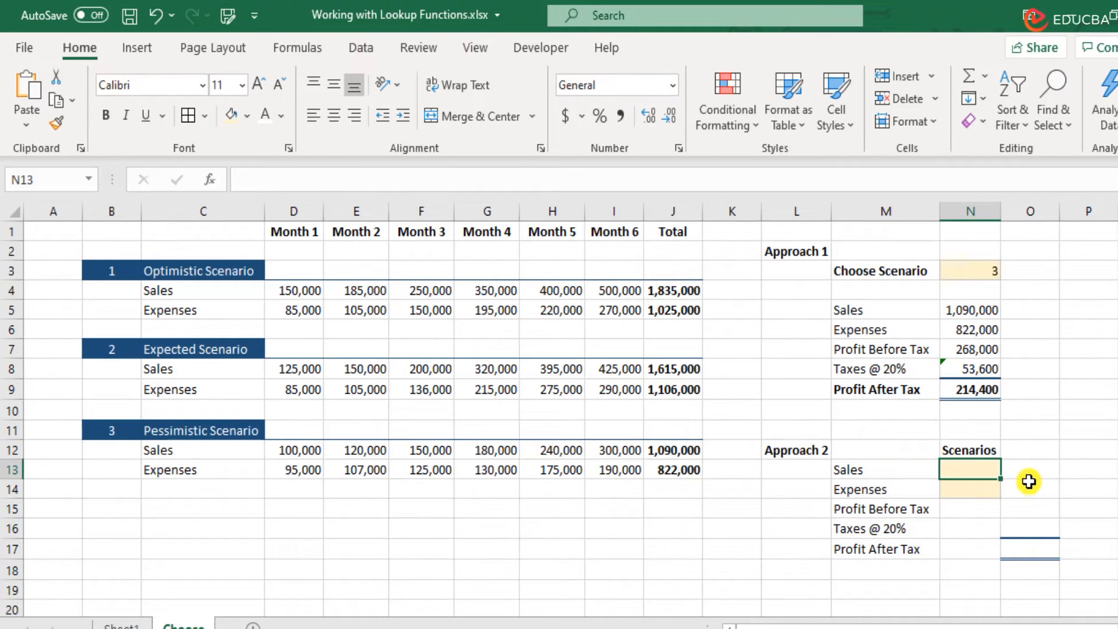
pyautogui.write('3')
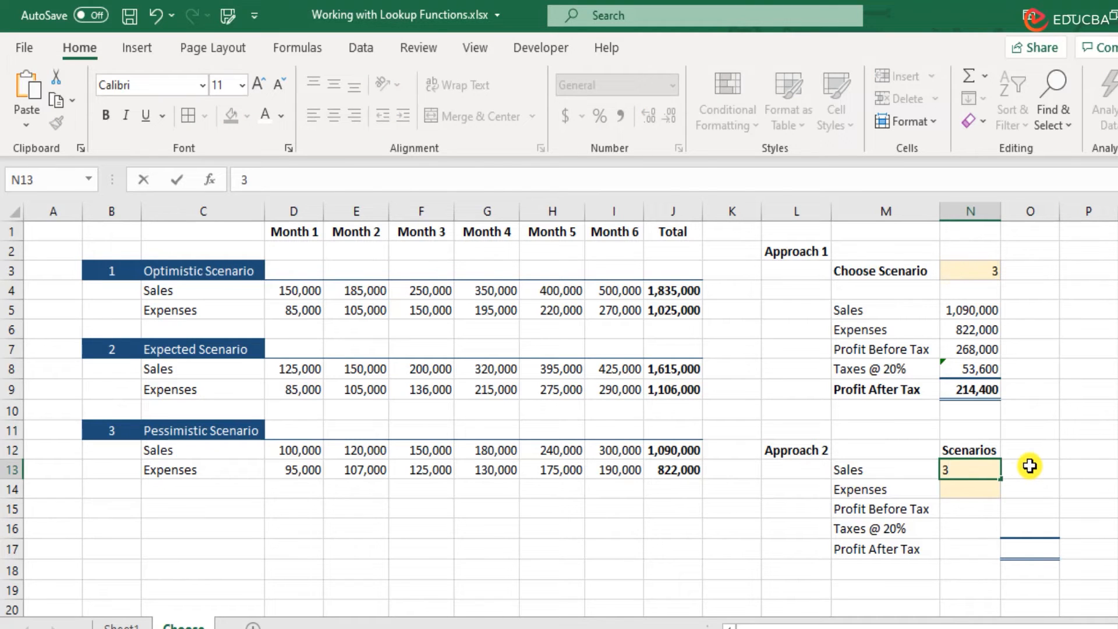
pyautogui.press('Return')
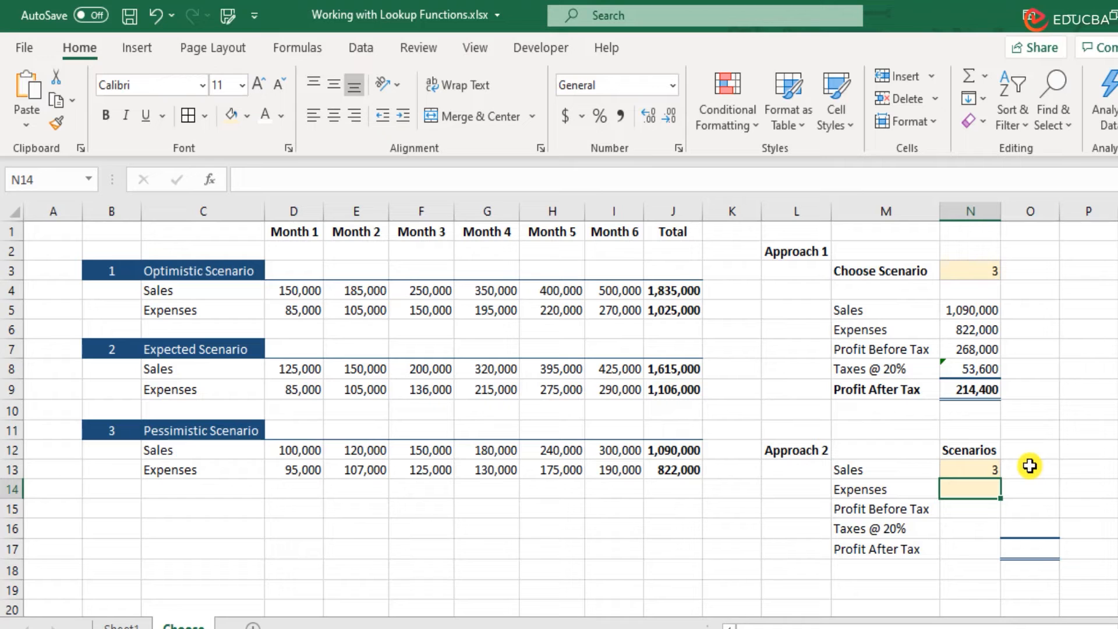
pyautogui.write('1')
pyautogui.press('Return')
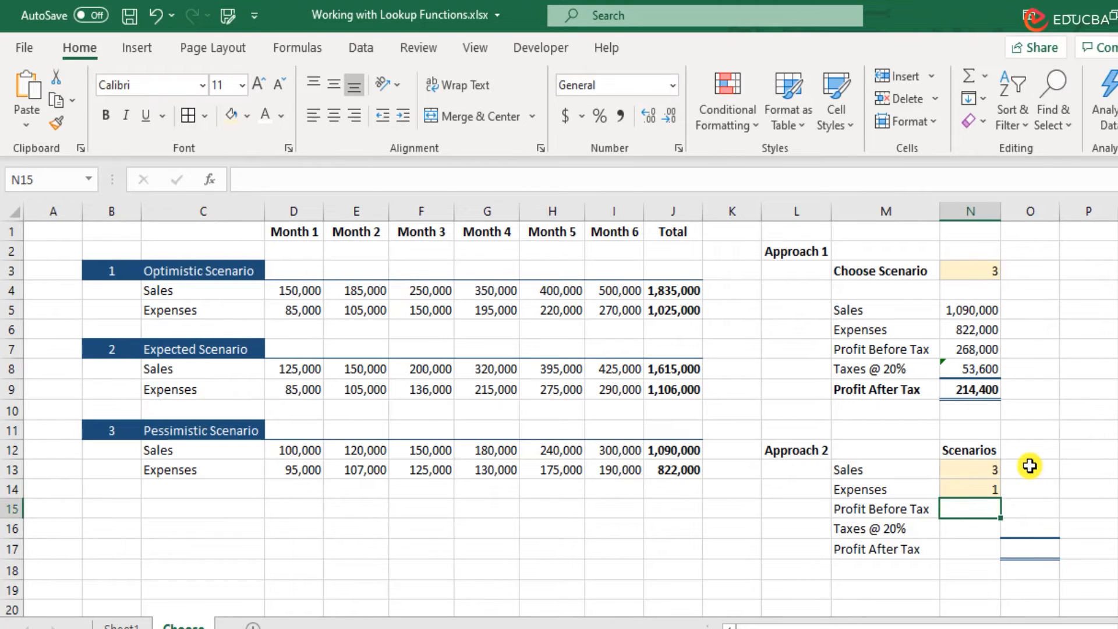
pyautogui.press('Up')
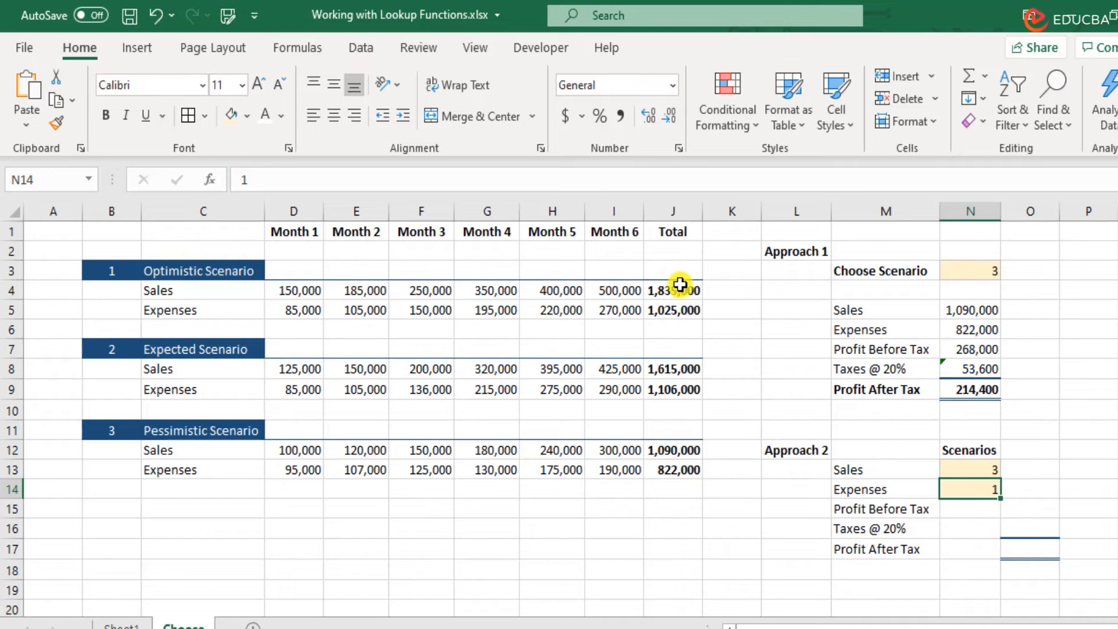
# Step: Examine the Optimistic and Pessimistic sales and expenses totals in column J, the Pessimistic Scenario block and the blank rows beneath it
pyautogui.click(678, 289)
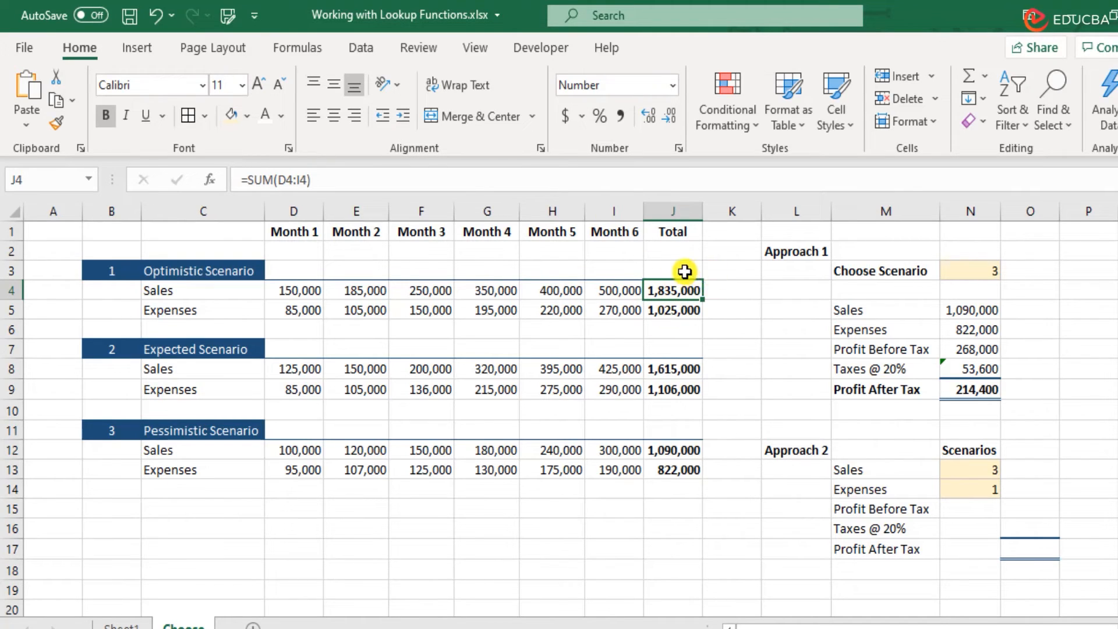
pyautogui.click(691, 312)
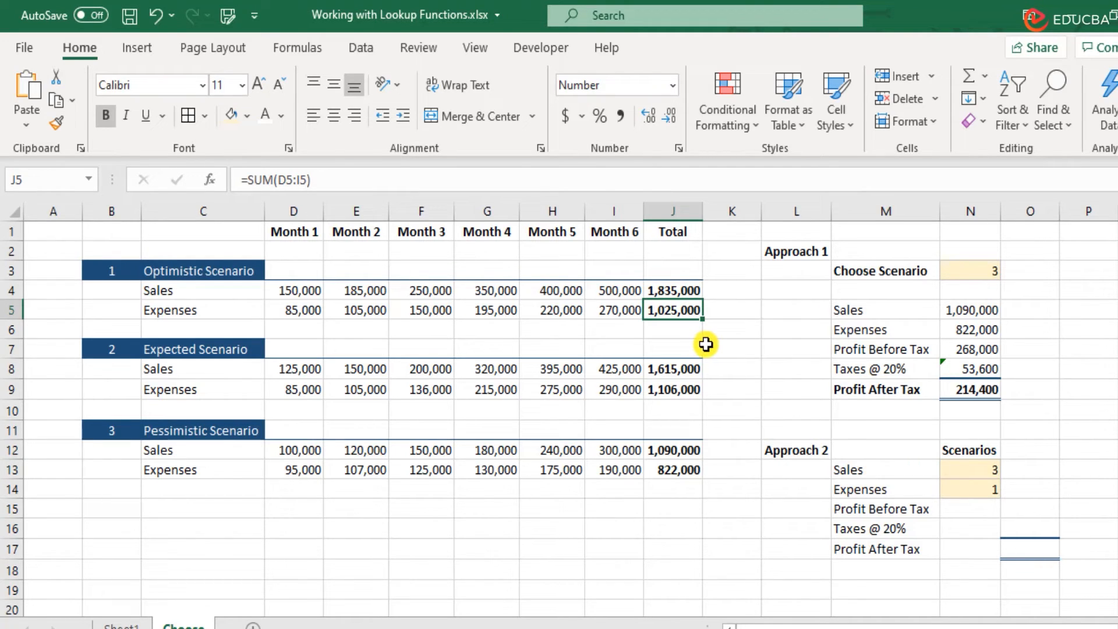
pyautogui.click(688, 449)
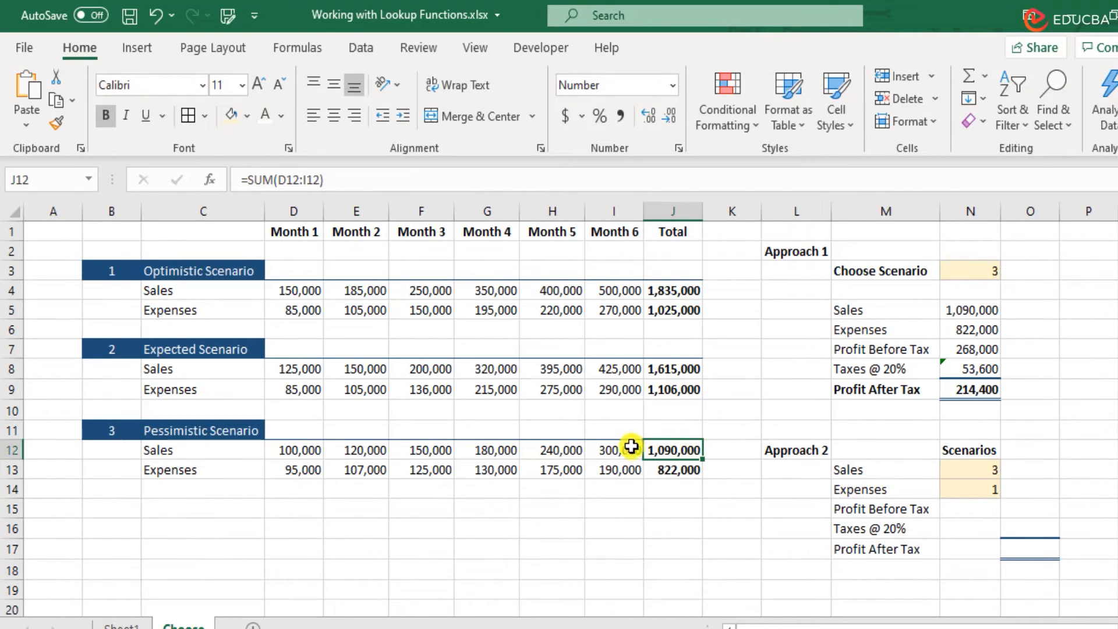
pyautogui.click(671, 469)
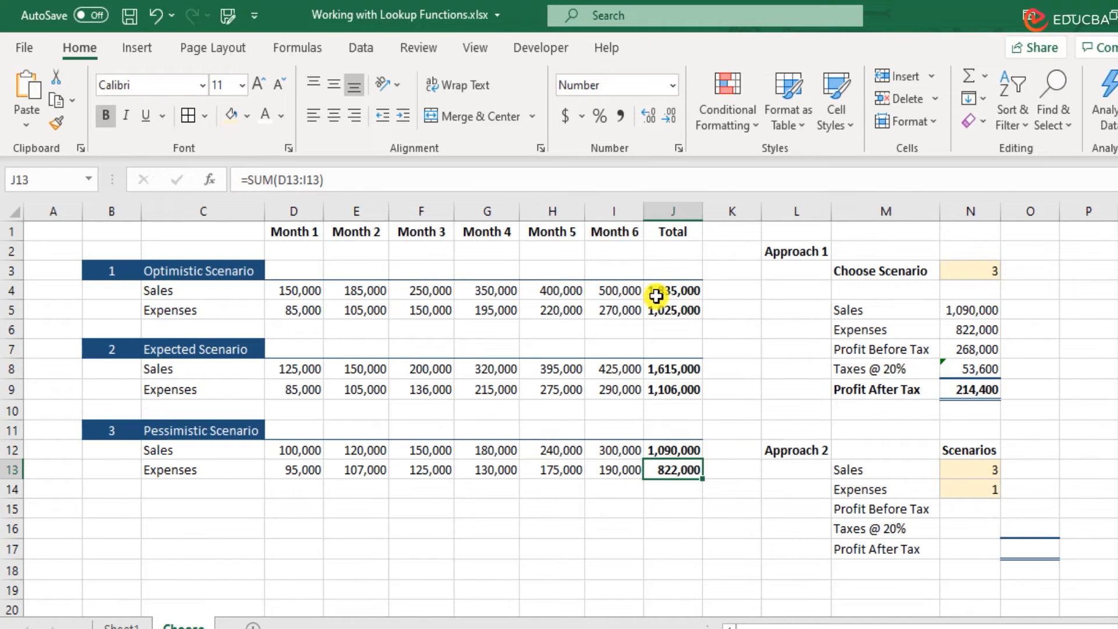
pyautogui.click(686, 309)
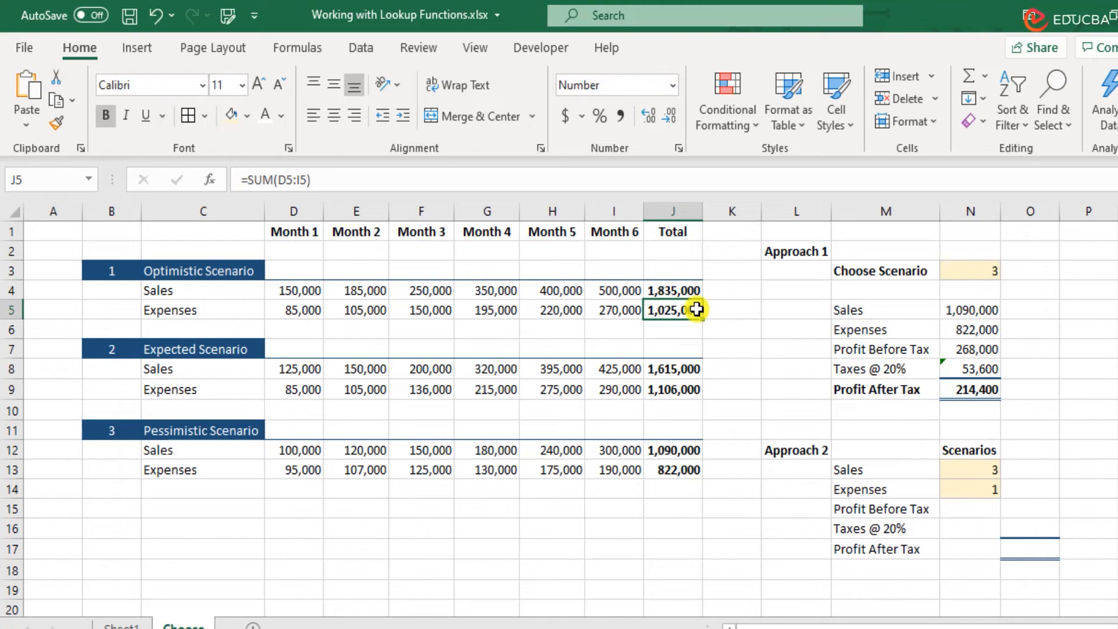
pyautogui.moveTo(105, 434); pyautogui.dragTo(702, 470)
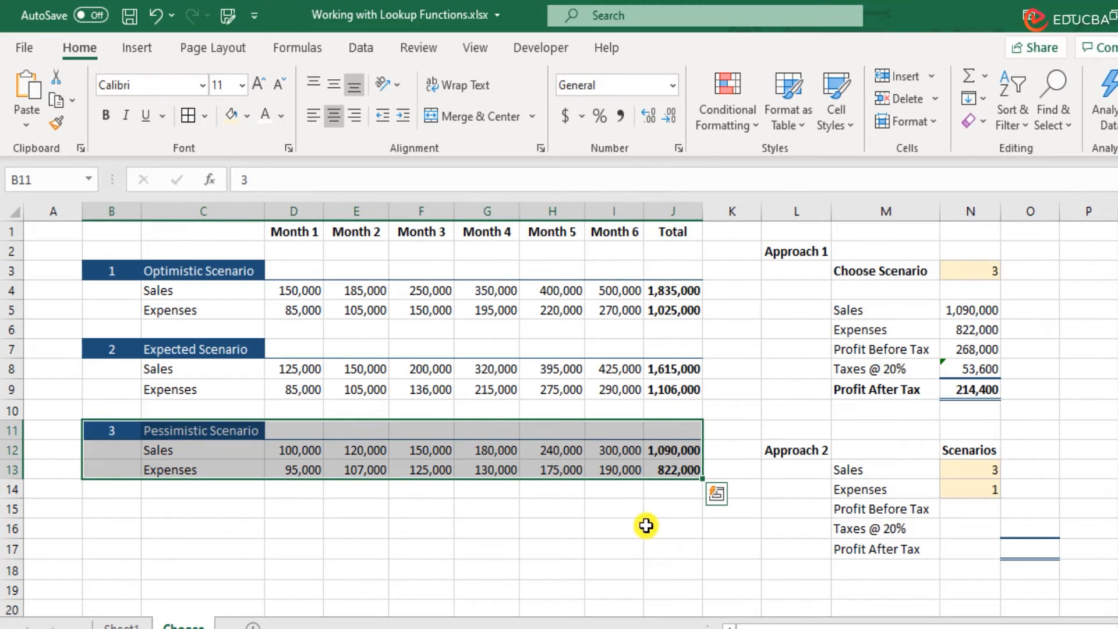
pyautogui.moveTo(110, 512); pyautogui.dragTo(693, 547)
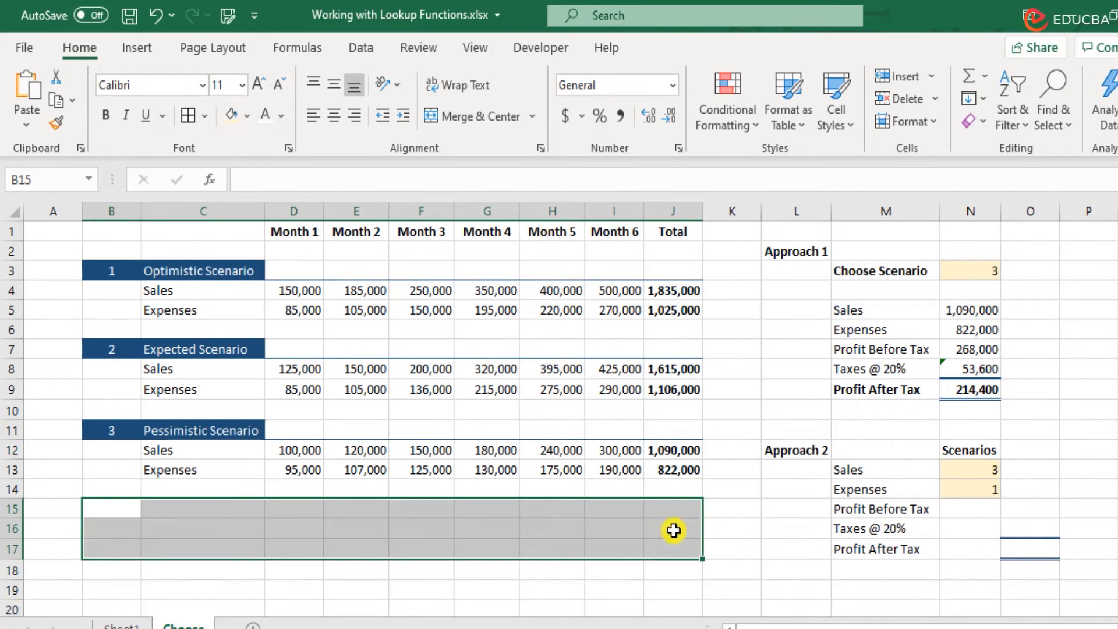
pyautogui.moveTo(872, 469); pyautogui.dragTo(1034, 467)
# Step: Calculate Approach 2 Sales in O13 with the formula =CHOOSE(N13,J4,J8,J12)
pyautogui.click(1033, 475)
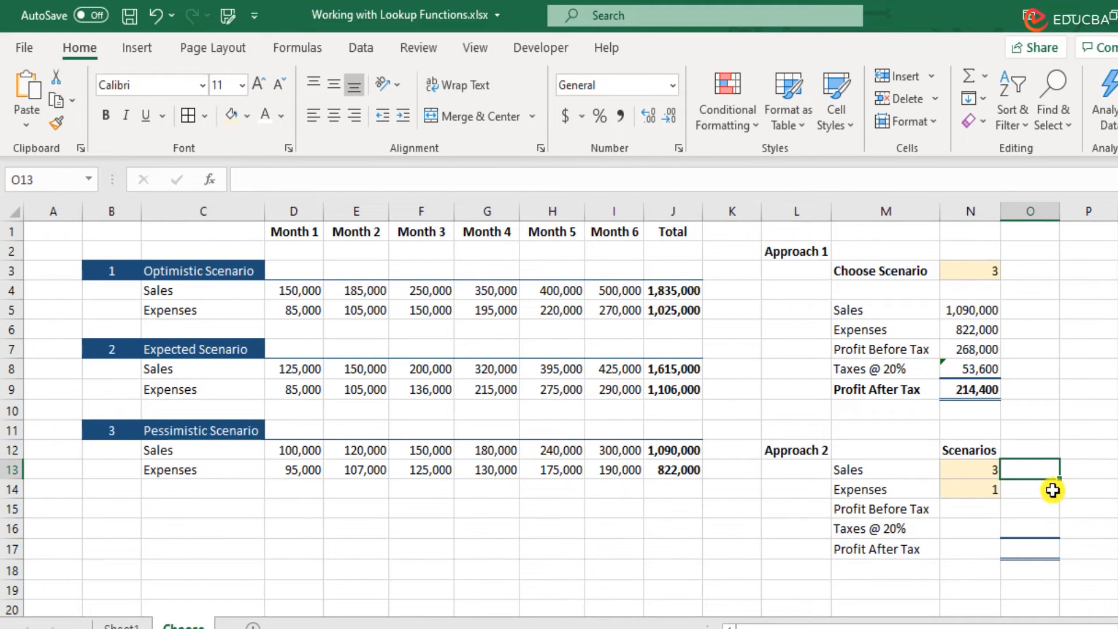
pyautogui.write('=cho')
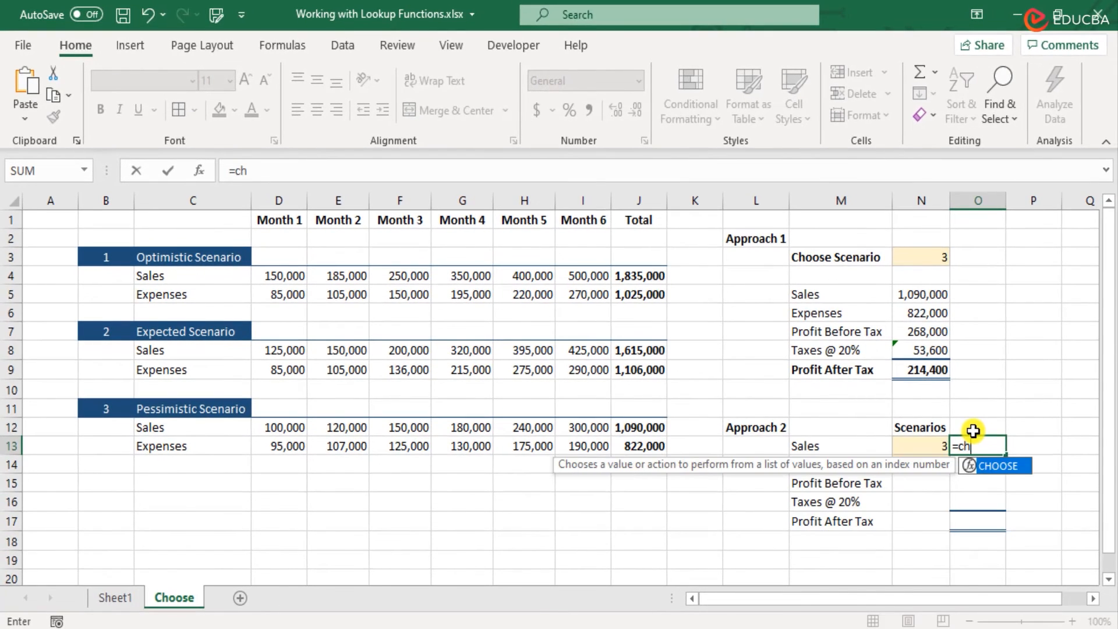
pyautogui.press('Tab')
pyautogui.click(932, 447)
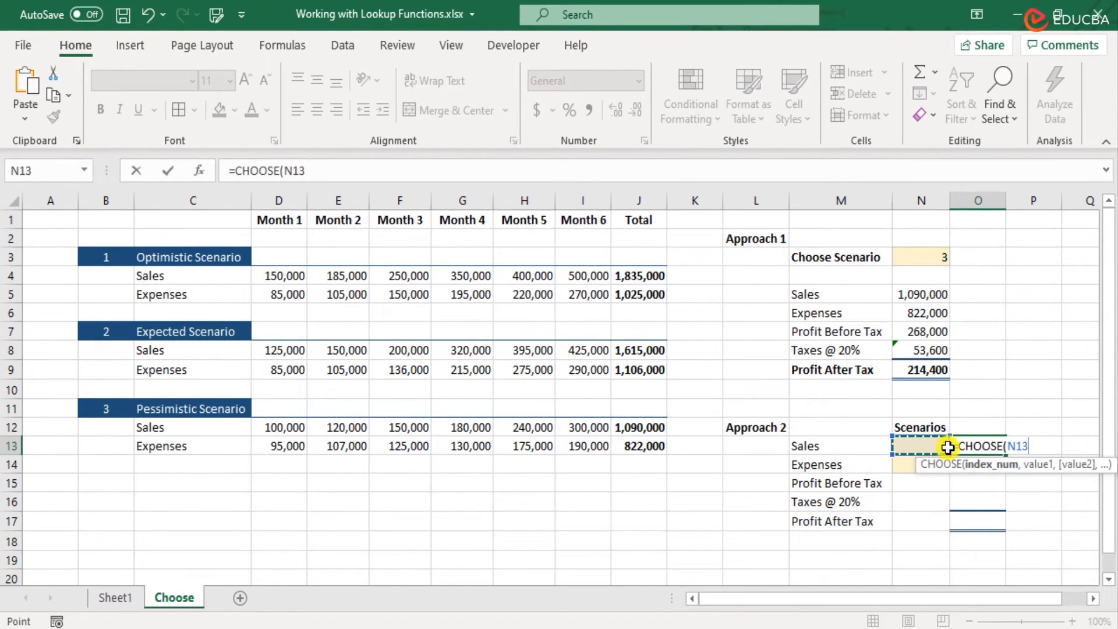
pyautogui.write(',')
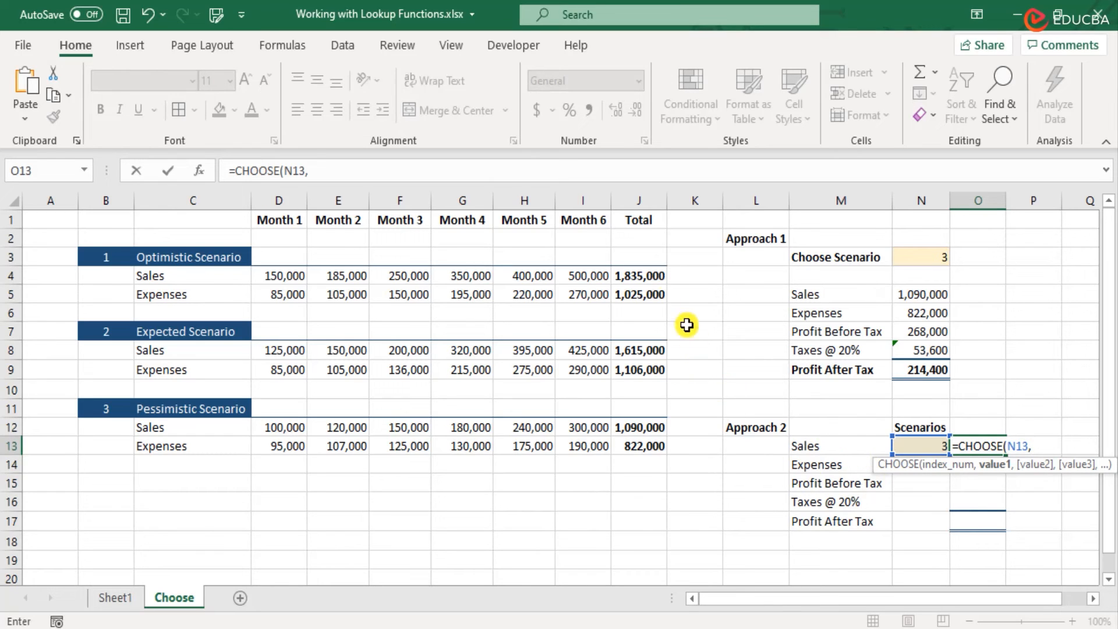
pyautogui.click(651, 277)
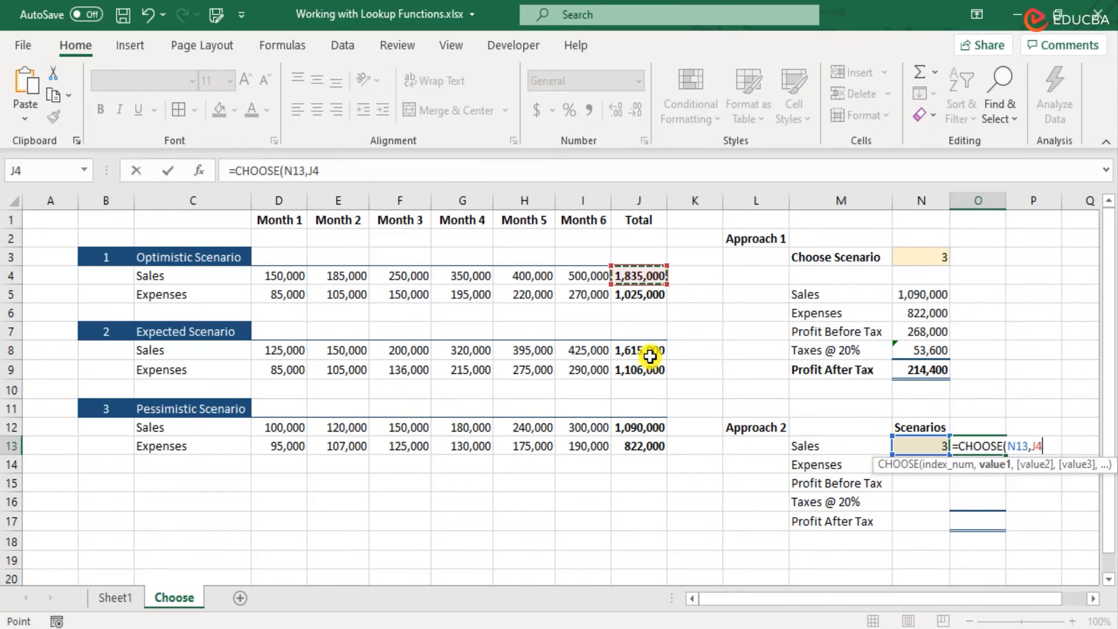
pyautogui.write(',')
pyautogui.click(650, 352)
pyautogui.write(',')
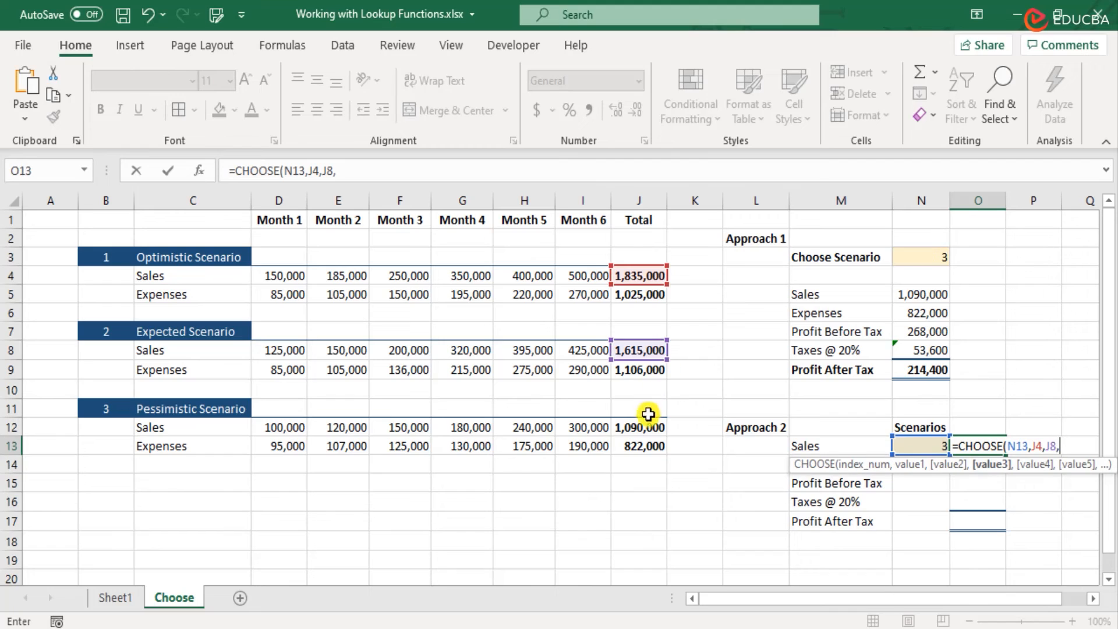
pyautogui.click(644, 424)
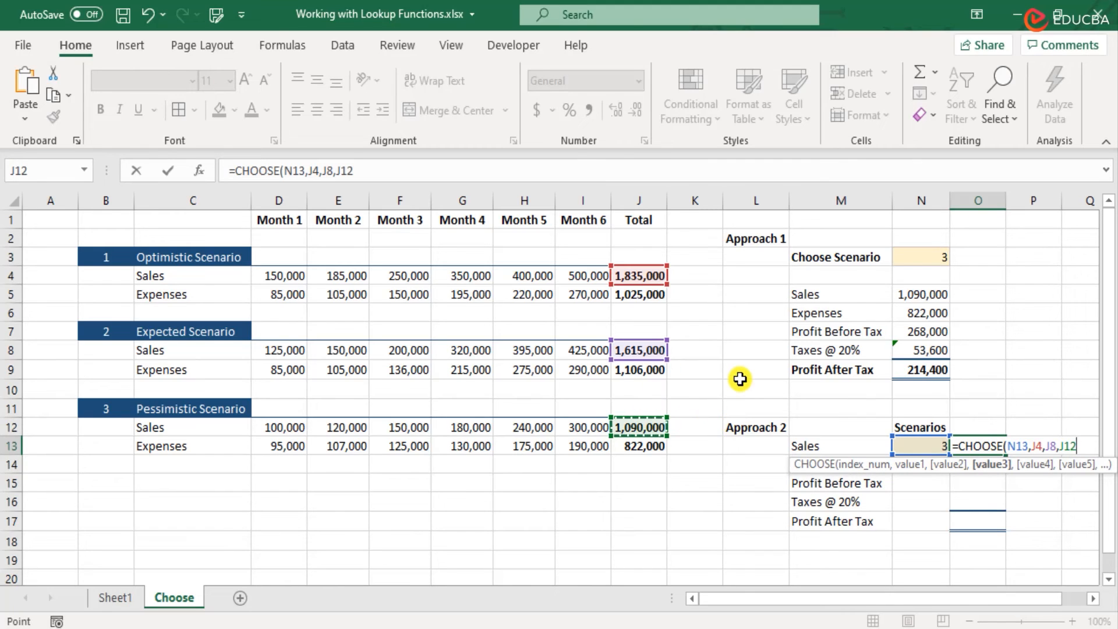
pyautogui.write(')')
pyautogui.press('Return')
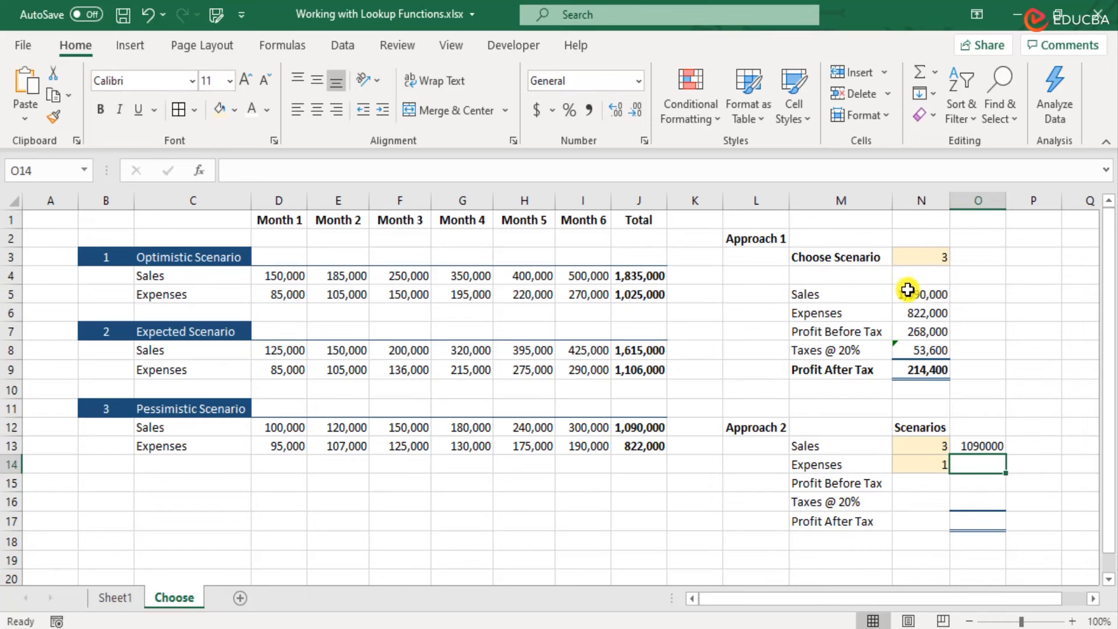
# Step: Copy the formatting of the Approach 1 amounts in N5:N9 onto the Approach 2 amounts starting at O13 with Format Painter
pyautogui.moveTo(911, 291); pyautogui.dragTo(921, 369)
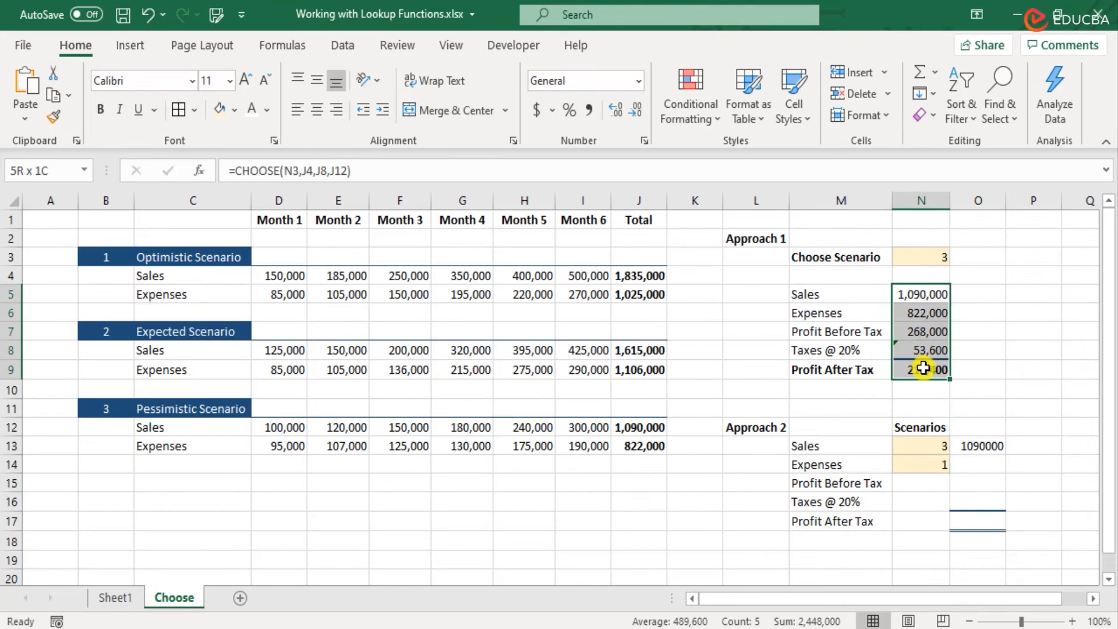
pyautogui.click(51, 119)
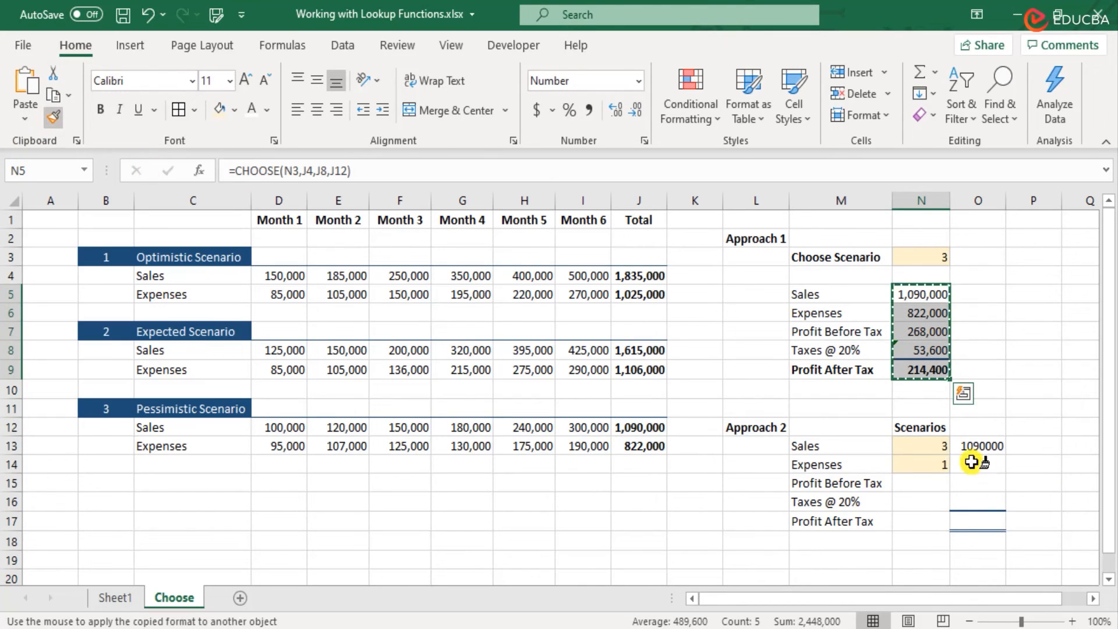
pyautogui.click(971, 444)
pyautogui.click(1056, 487)
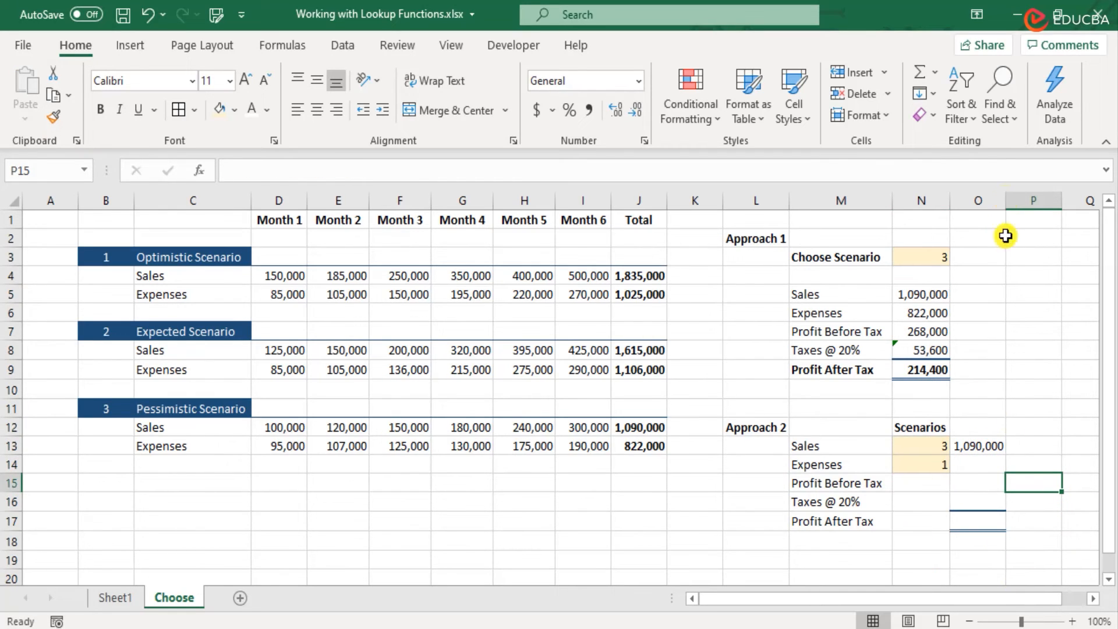
pyautogui.click(981, 463)
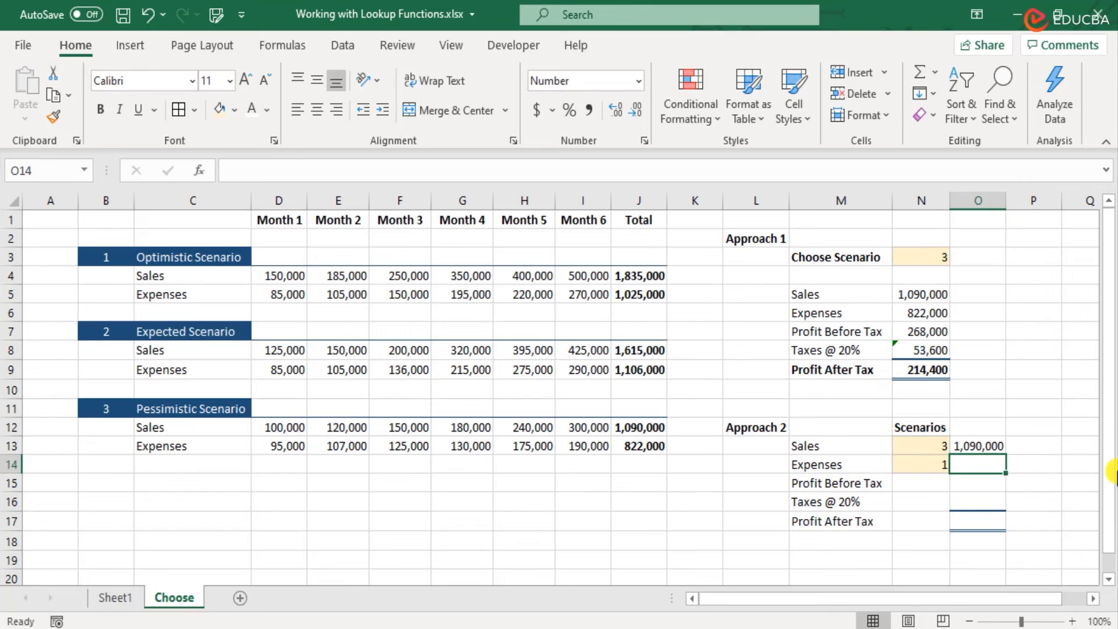
# Step: Calculate Approach 2 Expenses in O14 with the formula =CHOOSE(N14,J5,J9,J13)
pyautogui.write('=')
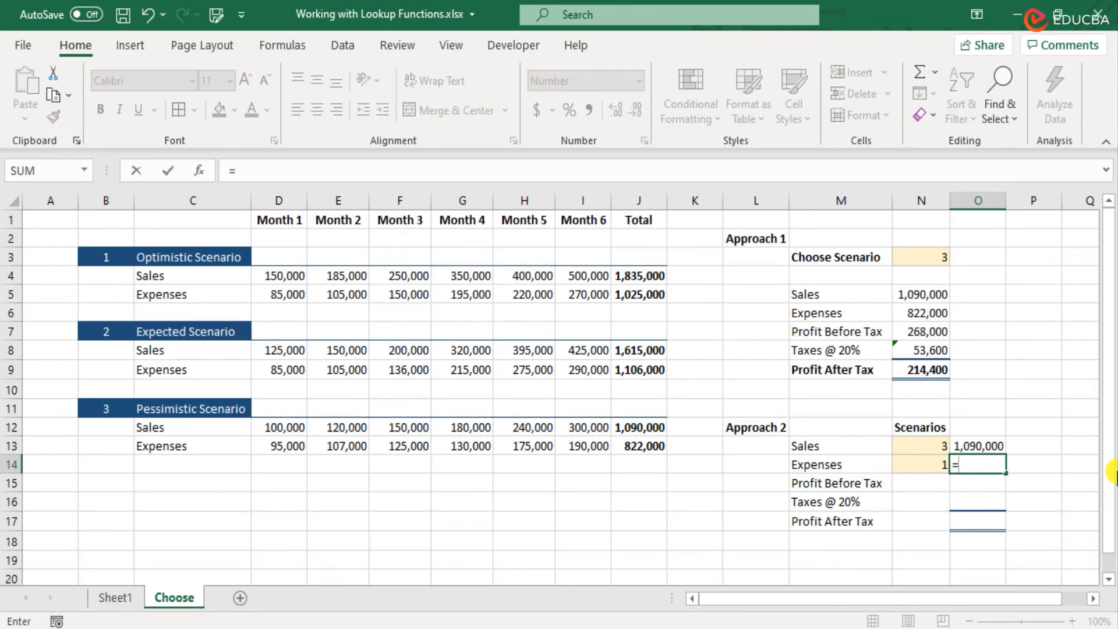
pyautogui.write('choo')
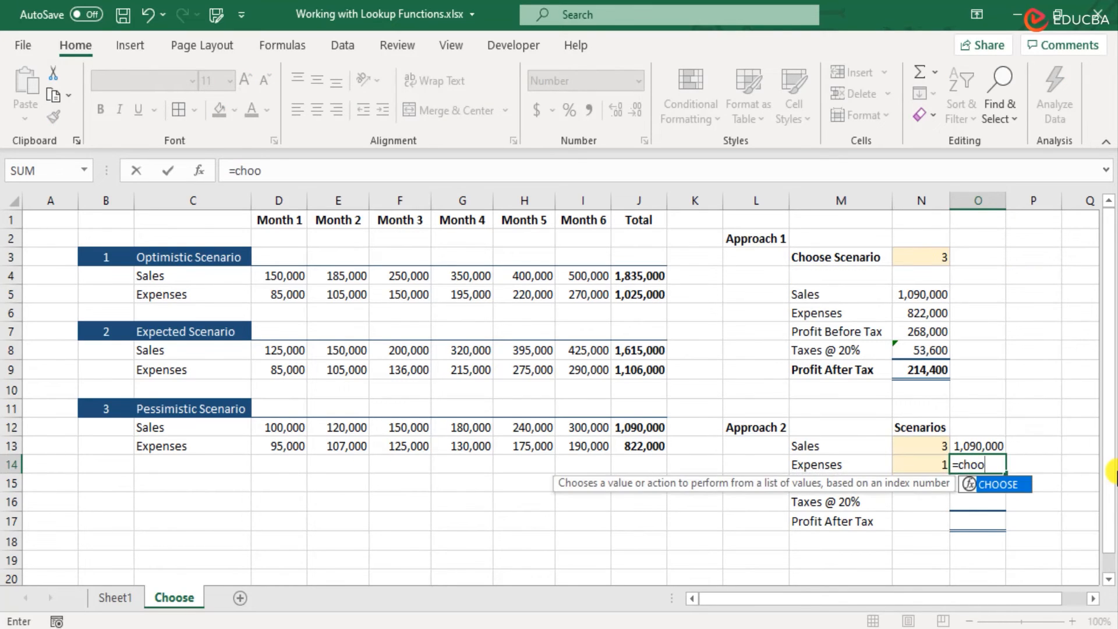
pyautogui.press('Tab')
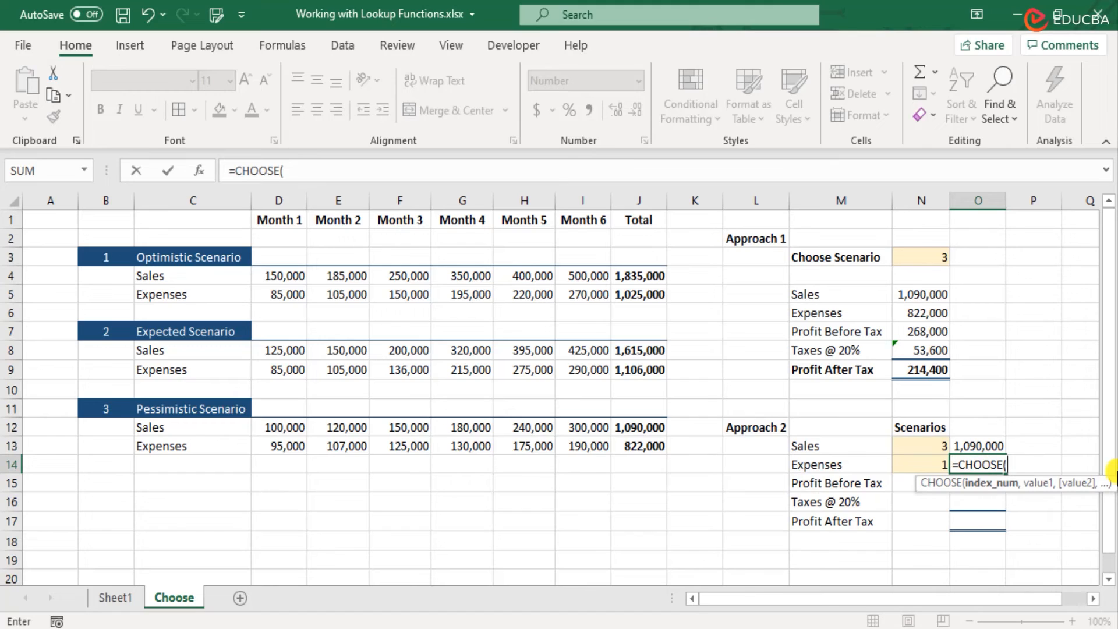
pyautogui.press('Left')
pyautogui.write(',')
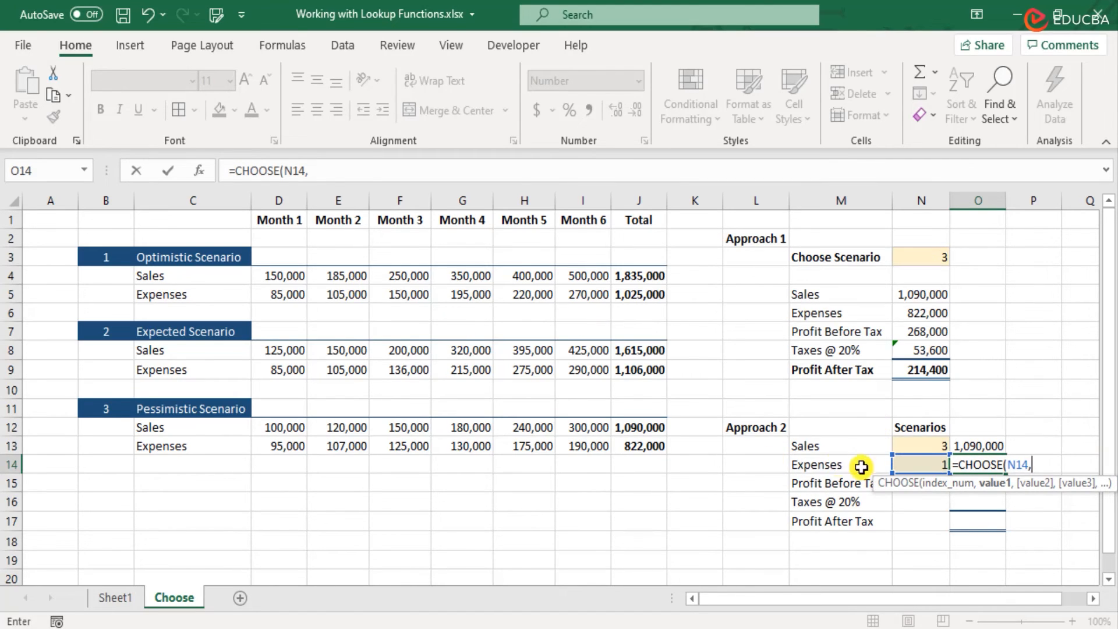
pyautogui.click(635, 294)
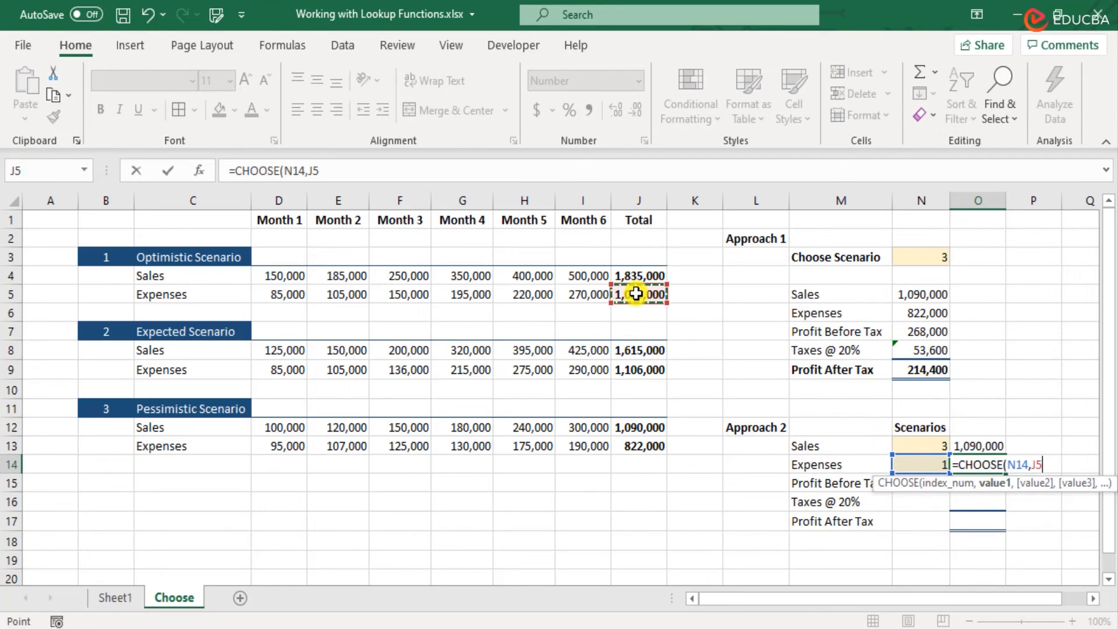
pyautogui.write(',')
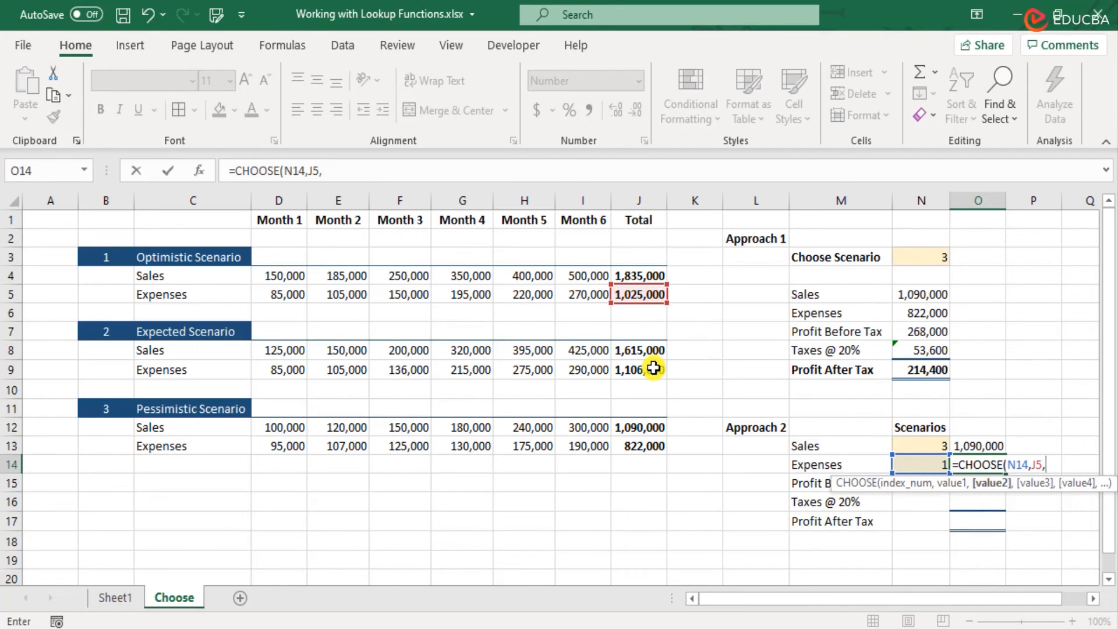
pyautogui.click(653, 369)
pyautogui.write(',')
pyautogui.click(657, 445)
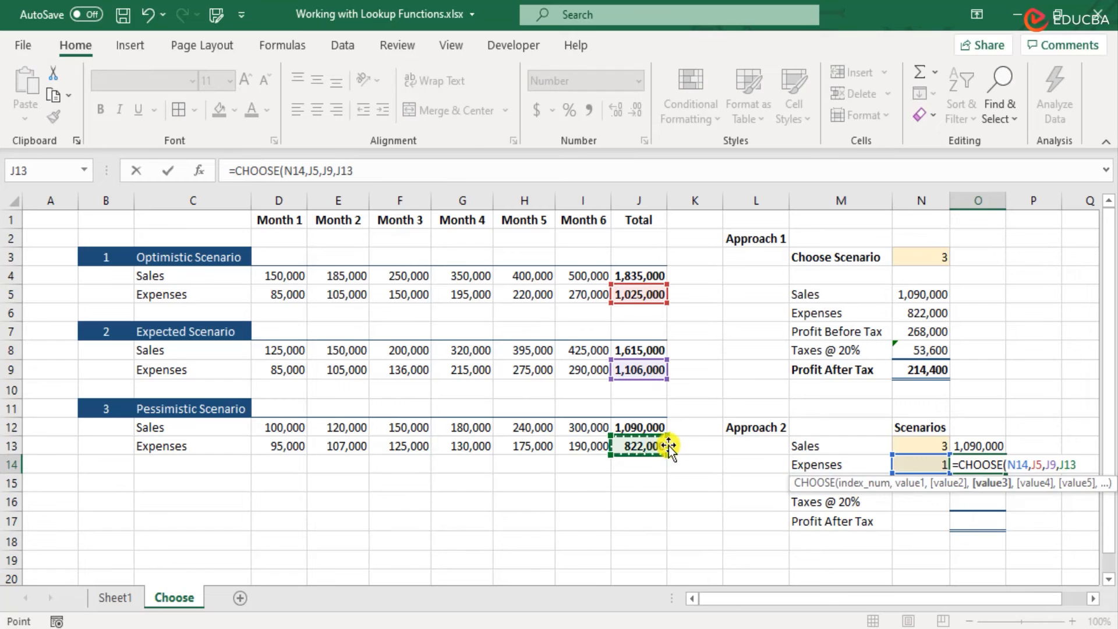
pyautogui.write(')')
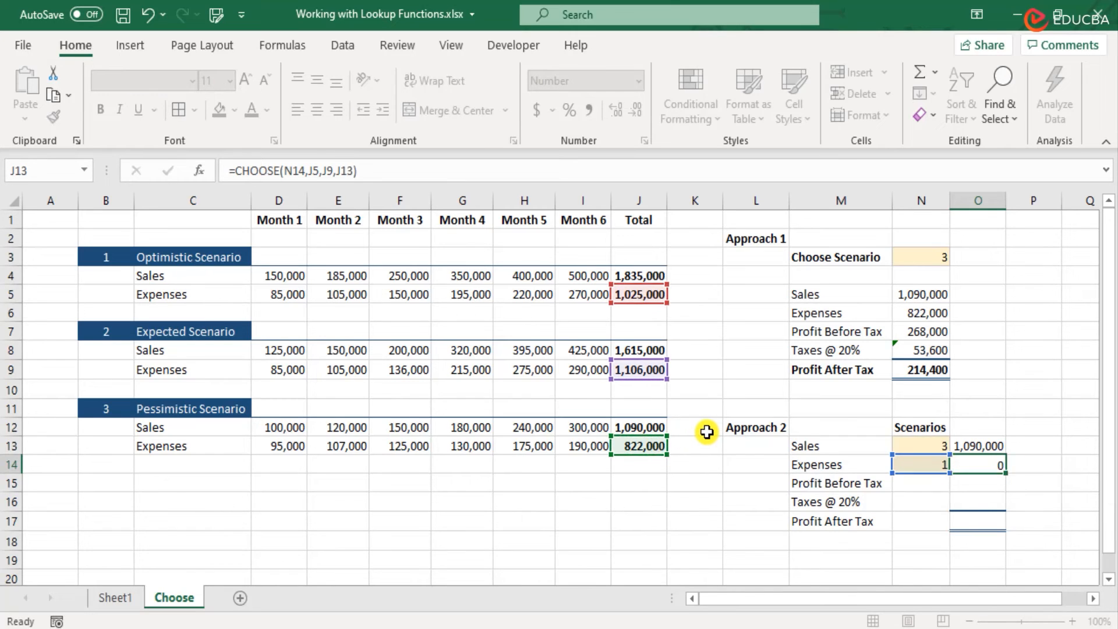
pyautogui.press('Return')
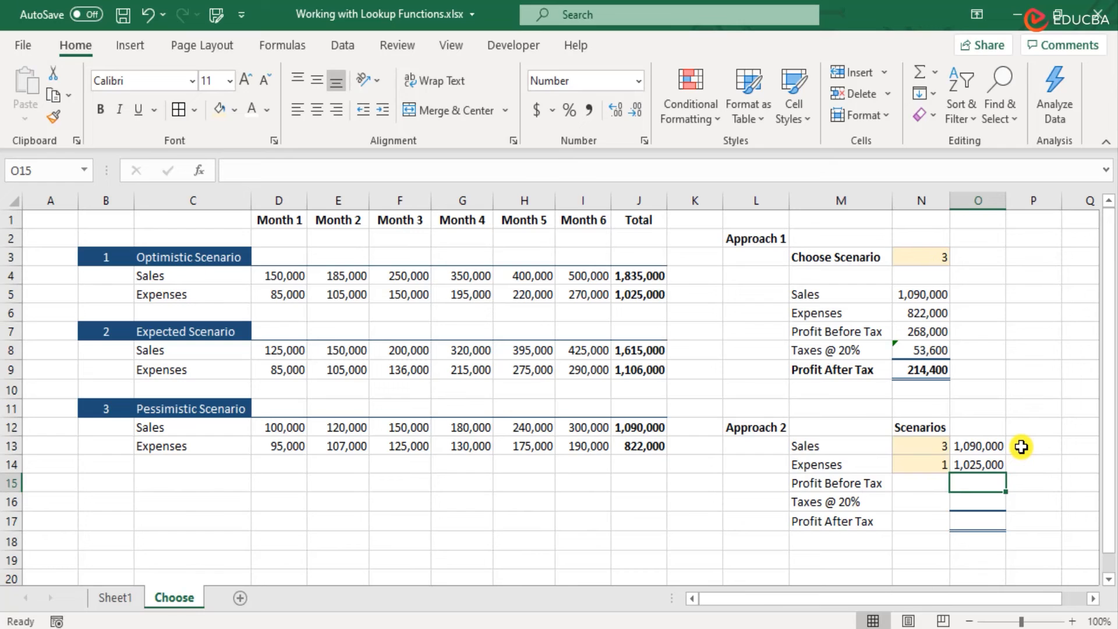
# Step: Calculate Approach 2 Profit Before Tax in O15 with =O13-O14 and compare it with the Approach 1 amount in N7
pyautogui.write('=')
pyautogui.press('Up')
pyautogui.press('Up')
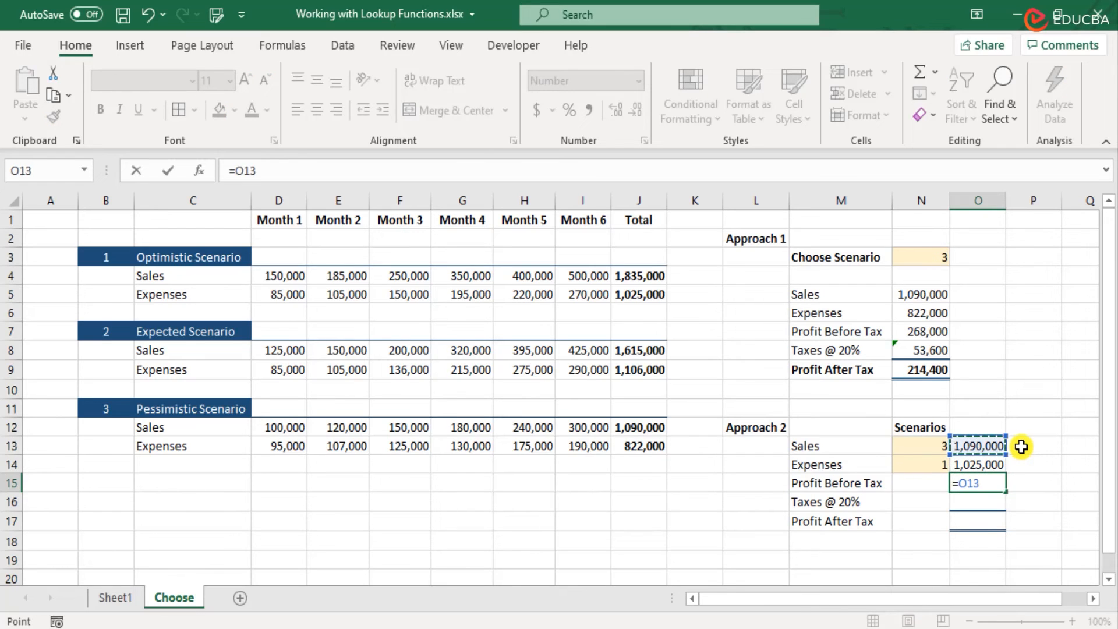
pyautogui.write('-')
pyautogui.press('Up')
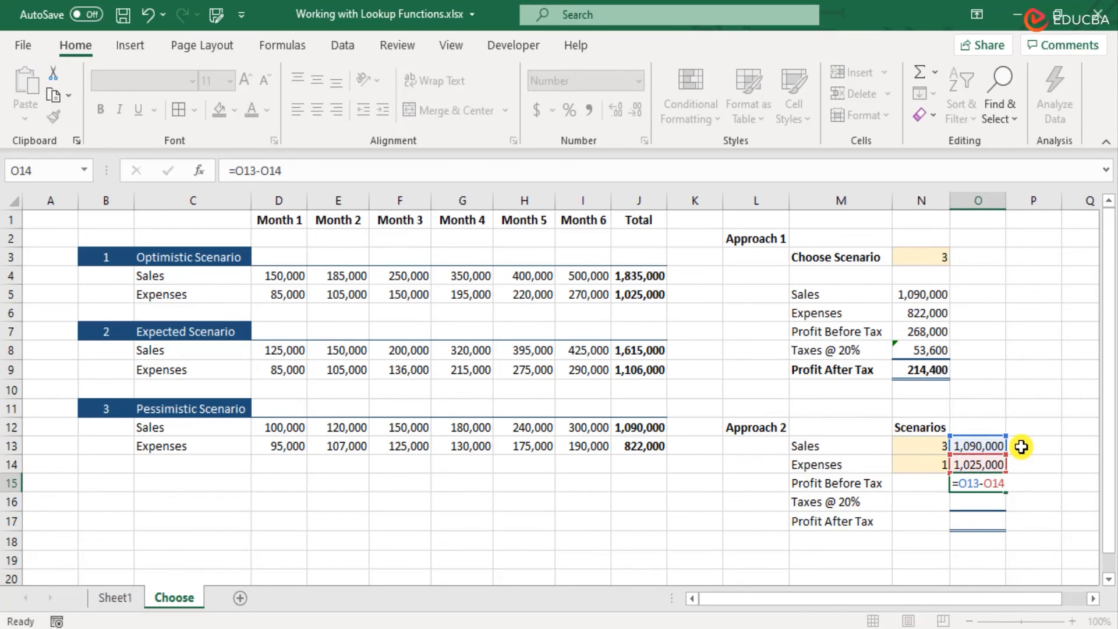
pyautogui.press('Return')
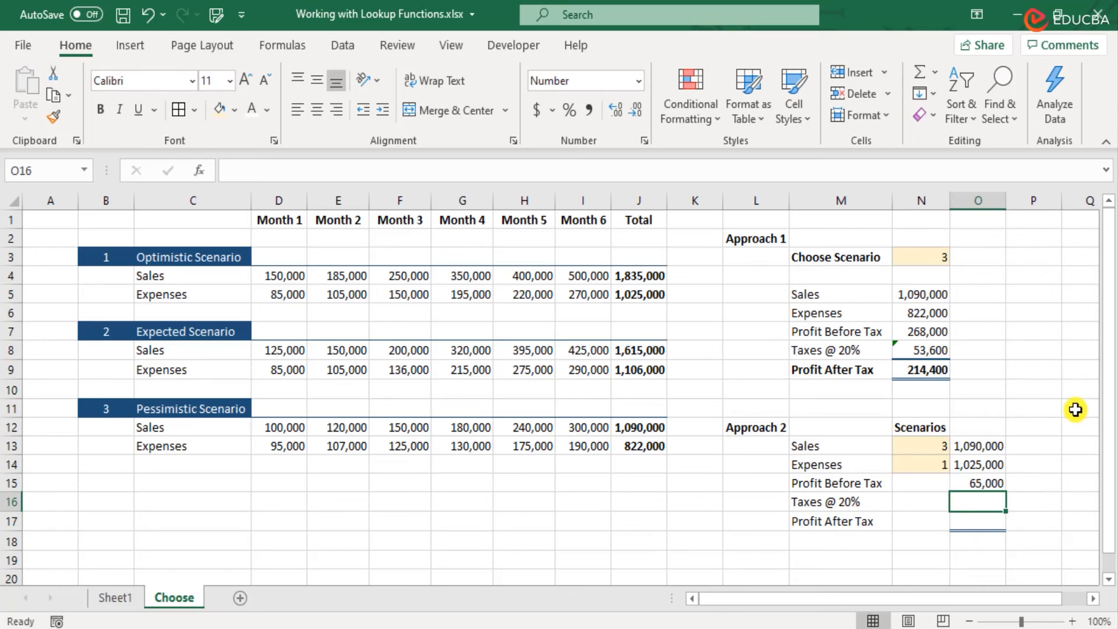
pyautogui.click(990, 483)
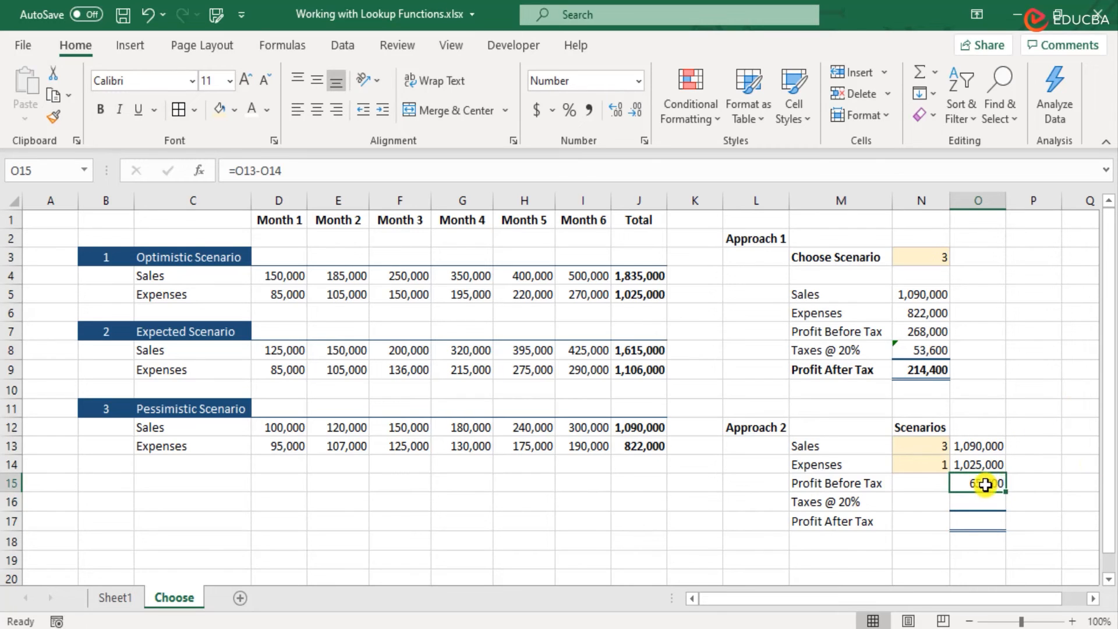
pyautogui.keyDown('ctrl'); pyautogui.click(931, 332); pyautogui.keyUp('ctrl')
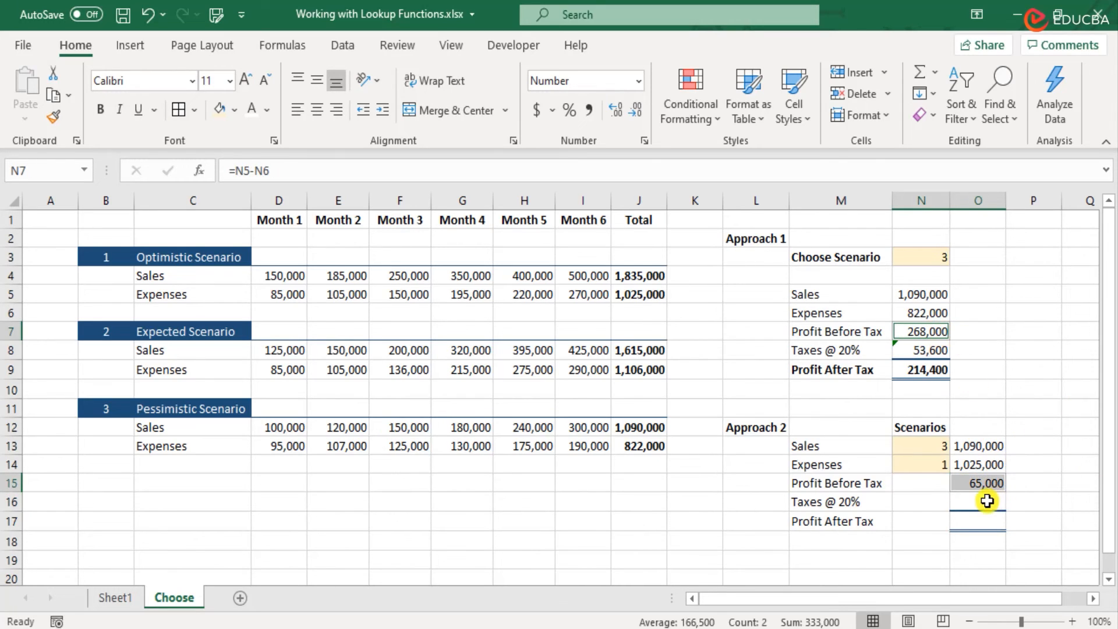
# Step: Calculate Approach 2 Taxes @ 20% in O16 with the formula =O15*20%
pyautogui.click(983, 498)
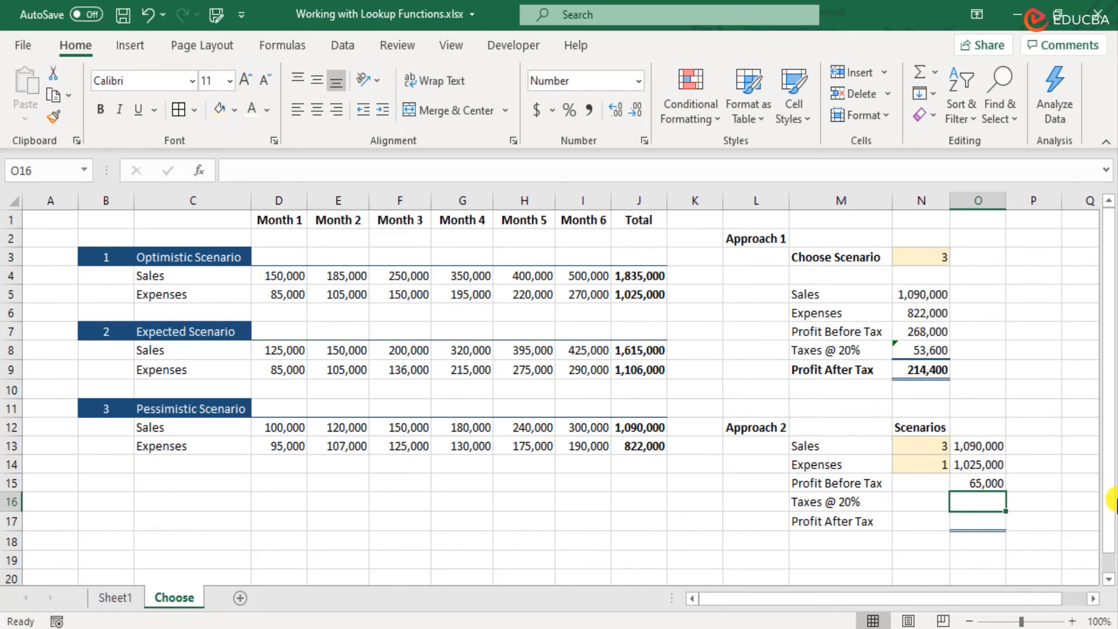
pyautogui.write('=')
pyautogui.press('Up')
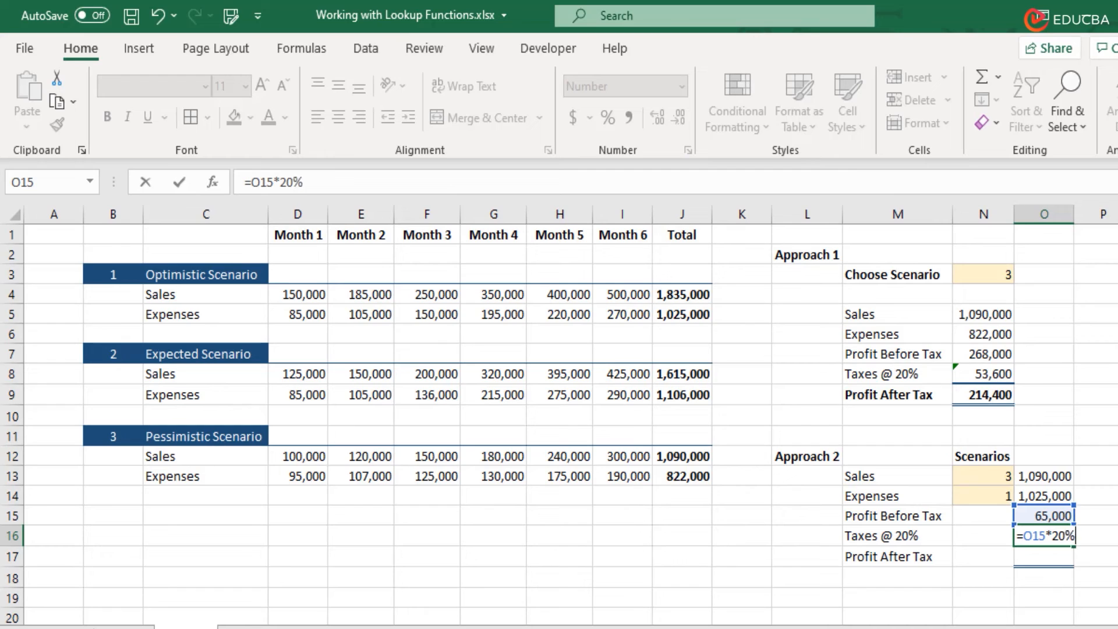
pyautogui.write('*20%')
pyautogui.press('Return')
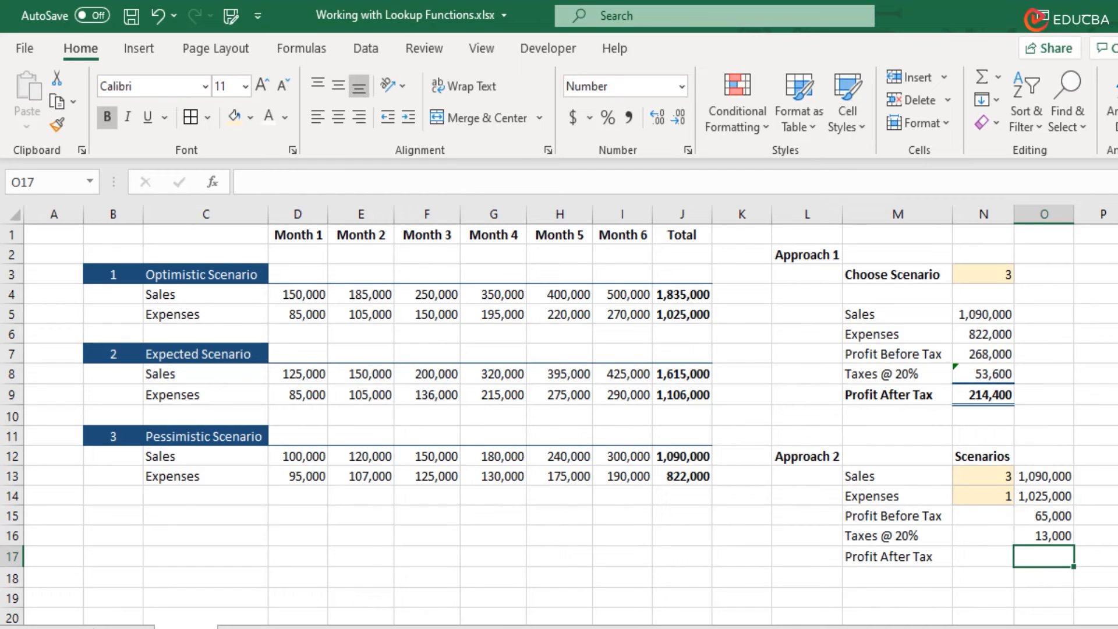
# Step: Calculate Approach 2 Profit After Tax in O17 with the formula =O15-O16
pyautogui.write('=')
pyautogui.press('Up')
pyautogui.press('Up')
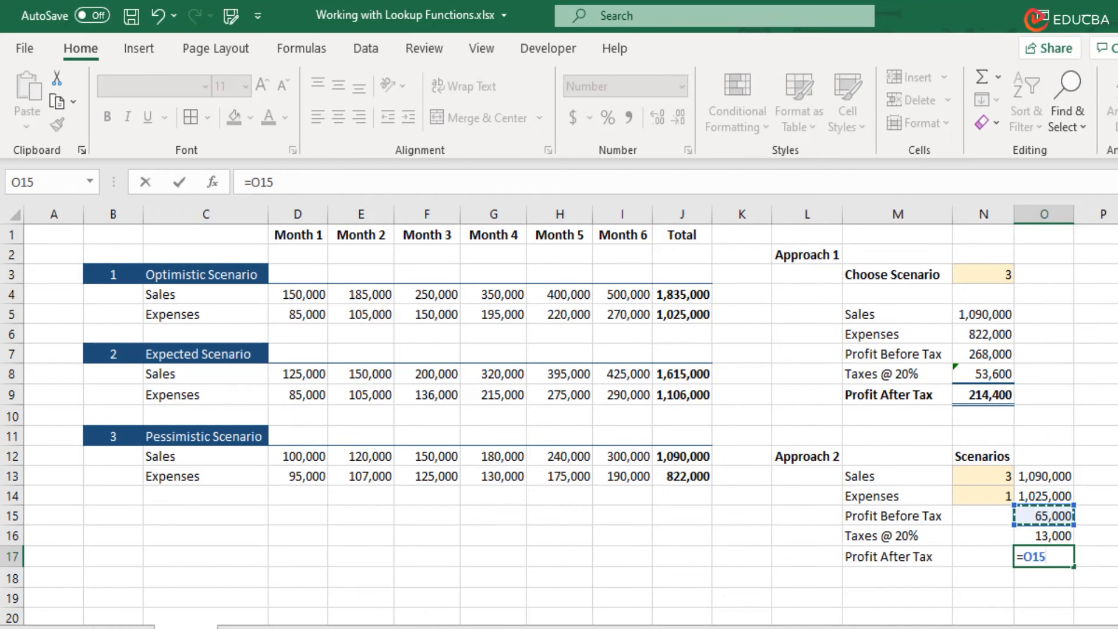
pyautogui.write('-')
pyautogui.press('Up')
pyautogui.press('Return')
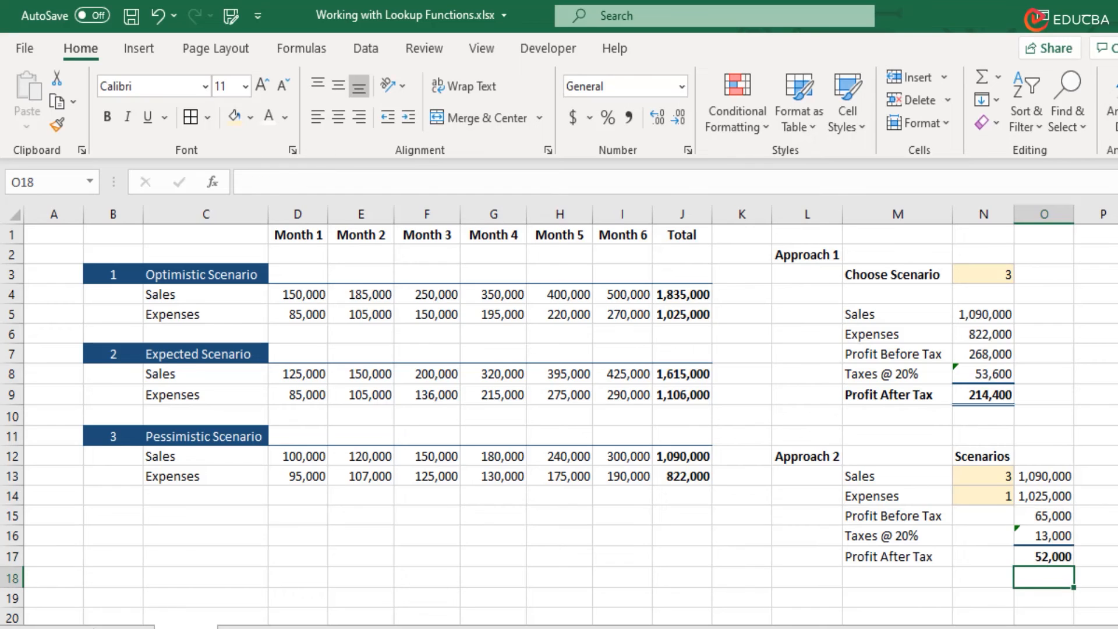
pyautogui.press('Up')
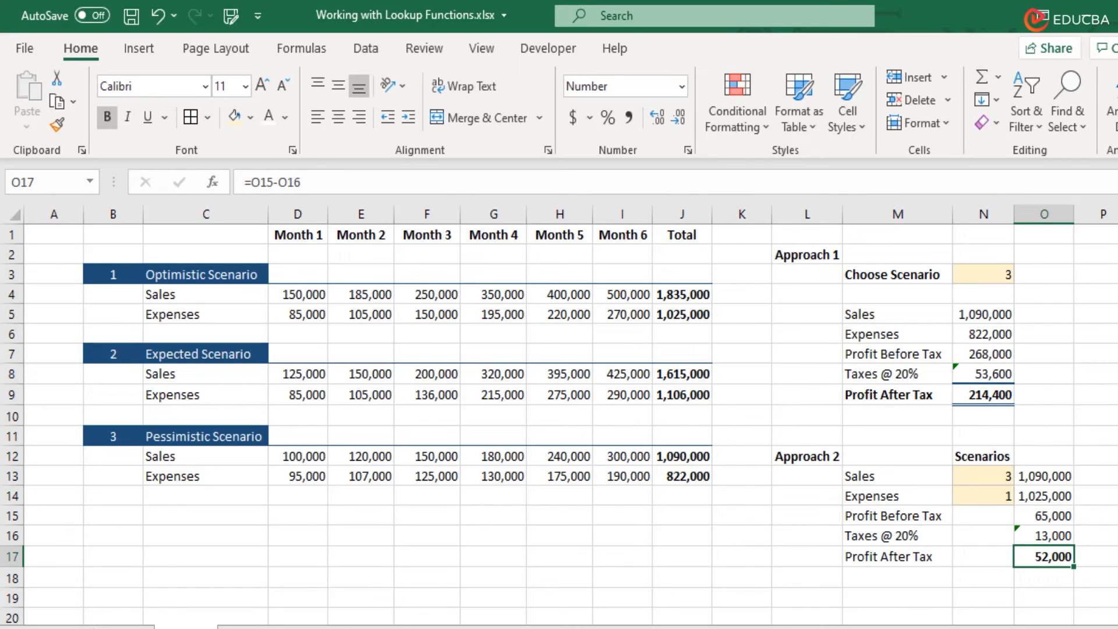
# Step: Check the Pessimistic sales total in J12, the Optimistic expenses total in J5 and the Approach 2 Profit After Tax
pyautogui.click(1068, 411)
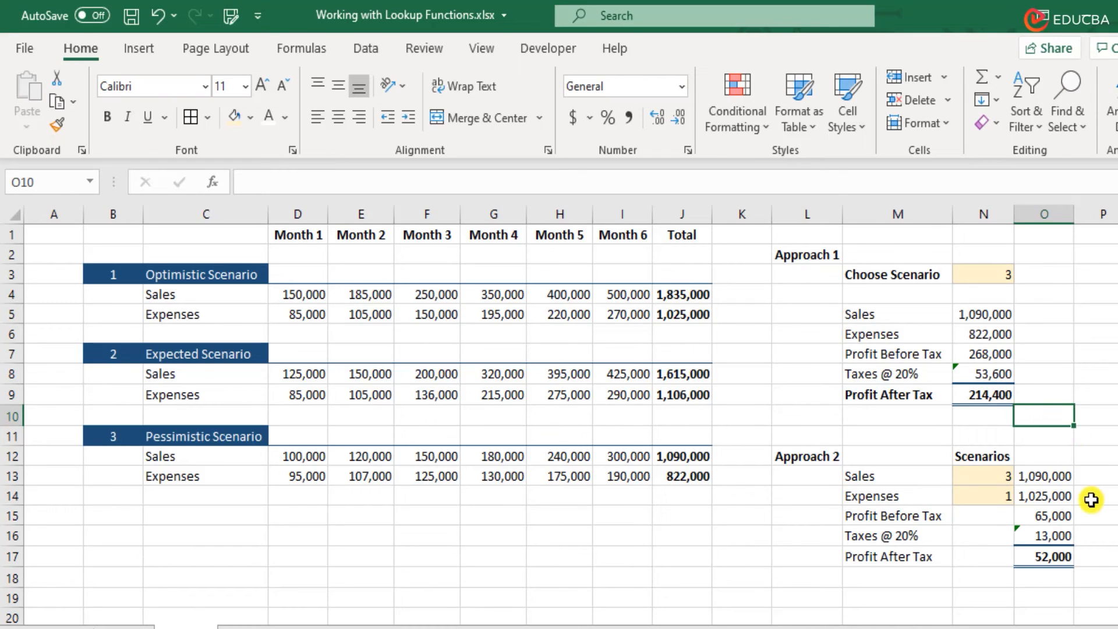
pyautogui.click(691, 457)
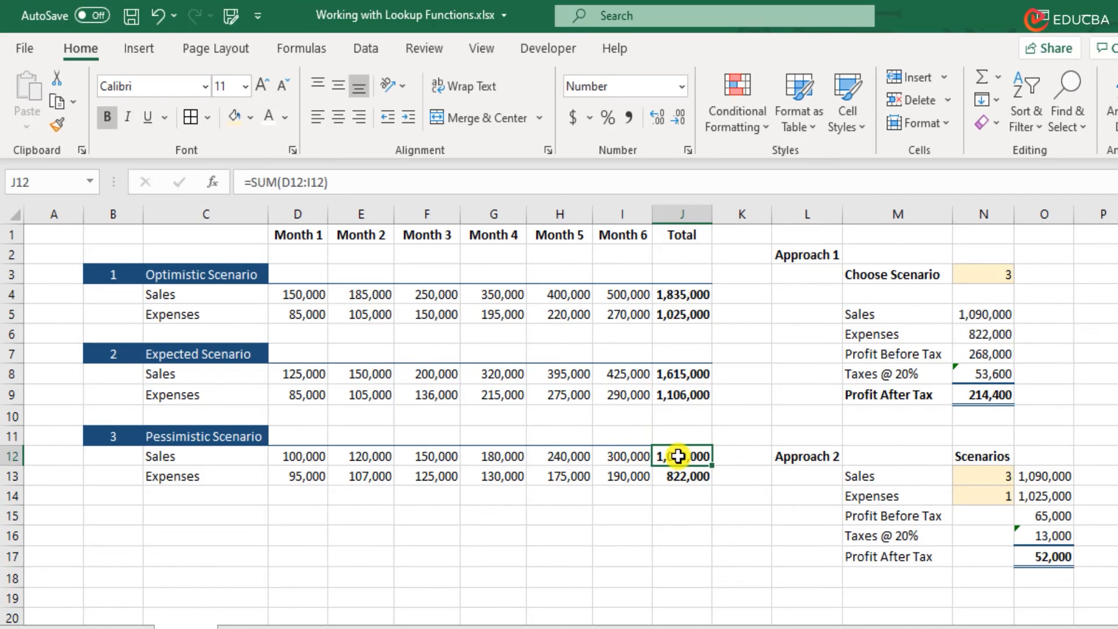
pyautogui.click(677, 310)
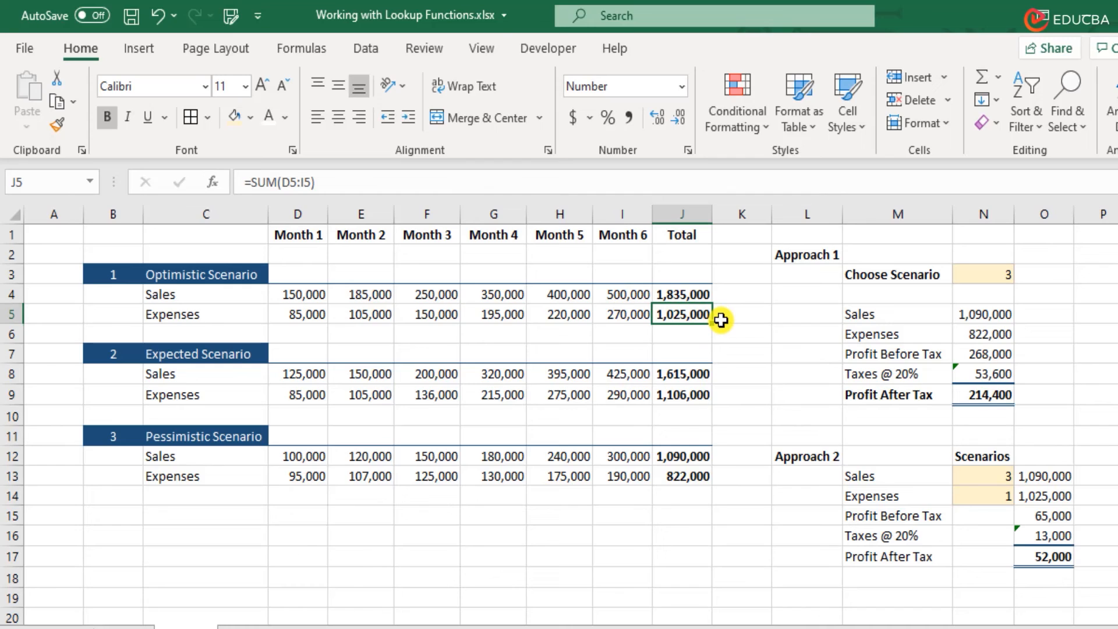
pyautogui.click(1067, 558)
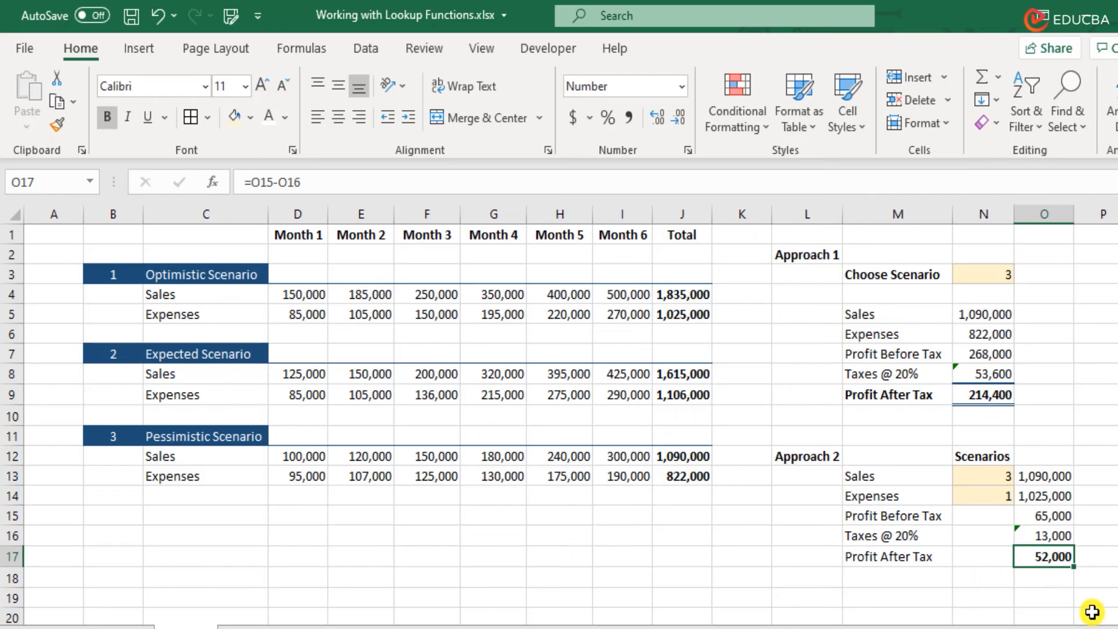
# Step: Try scenario number 2 for Approach 2 Expenses in N14 and check the Profit Before Tax in O15
pyautogui.click(997, 494)
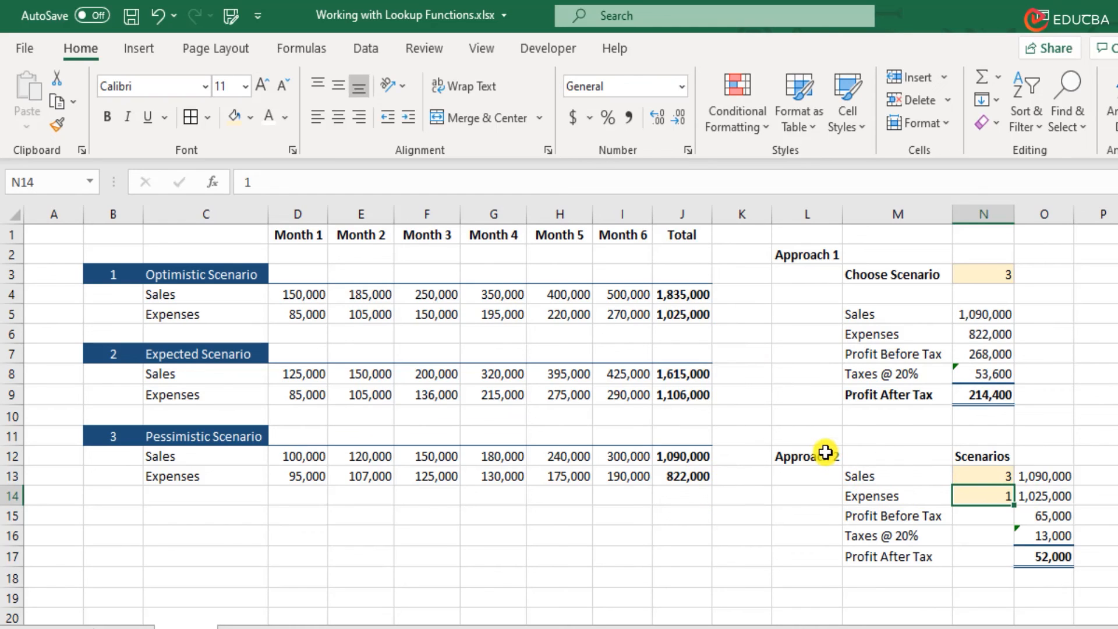
pyautogui.write('2')
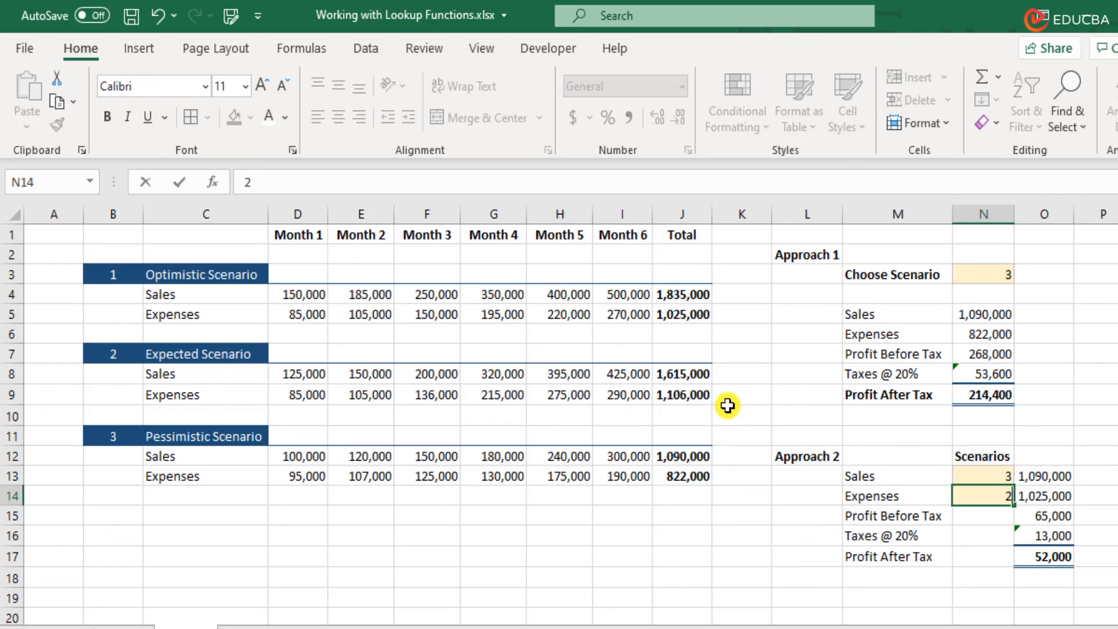
pyautogui.press('Return')
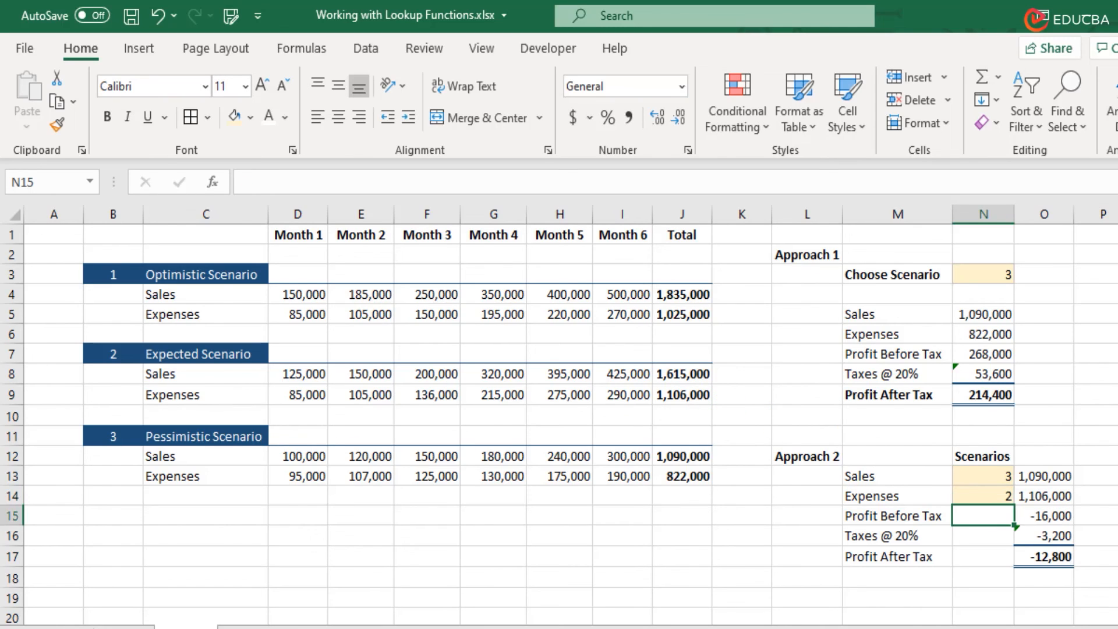
pyautogui.click(1047, 516)
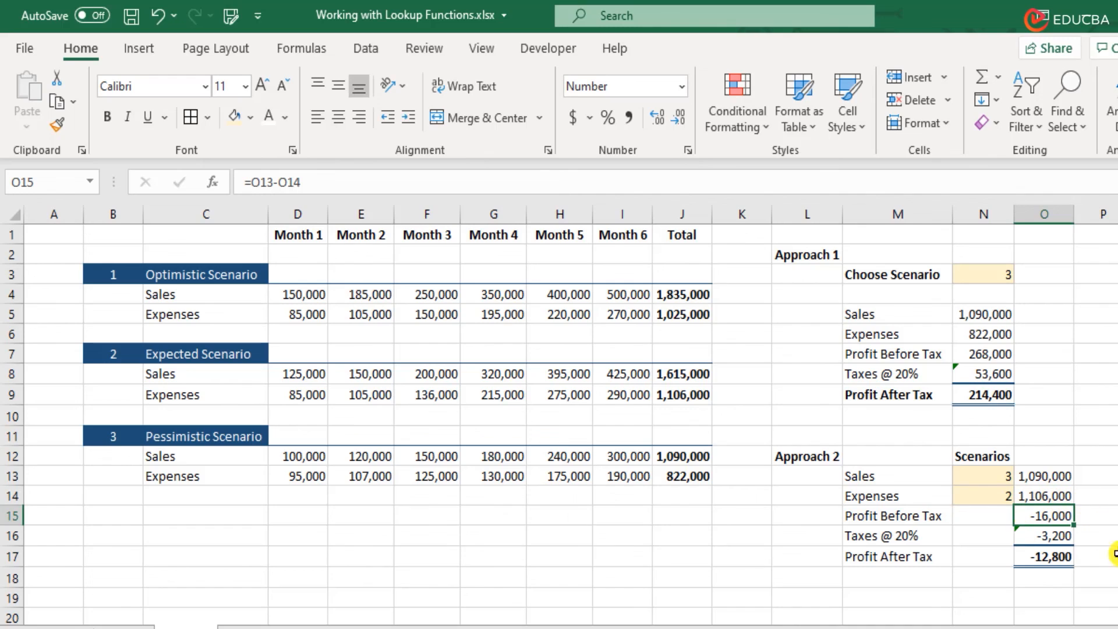
# Step: Review the monthly figures in D4:I13 and the column J totals, and undo the last Expenses scenario change
pyautogui.moveTo(298, 295); pyautogui.dragTo(632, 475)
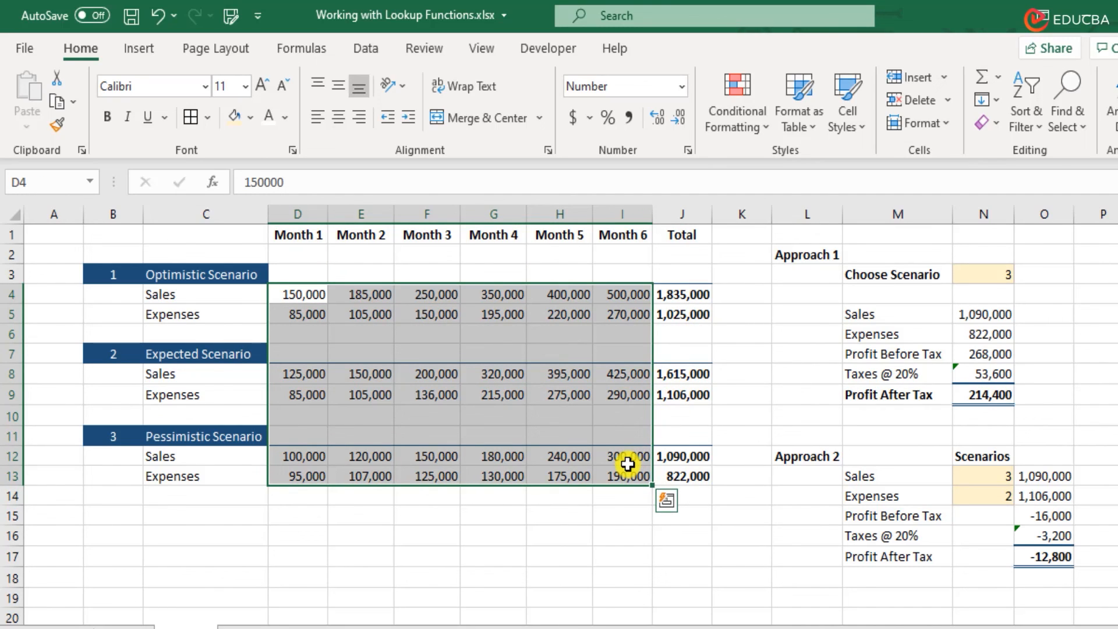
pyautogui.moveTo(685, 297); pyautogui.dragTo(691, 497)
pyautogui.click(836, 463)
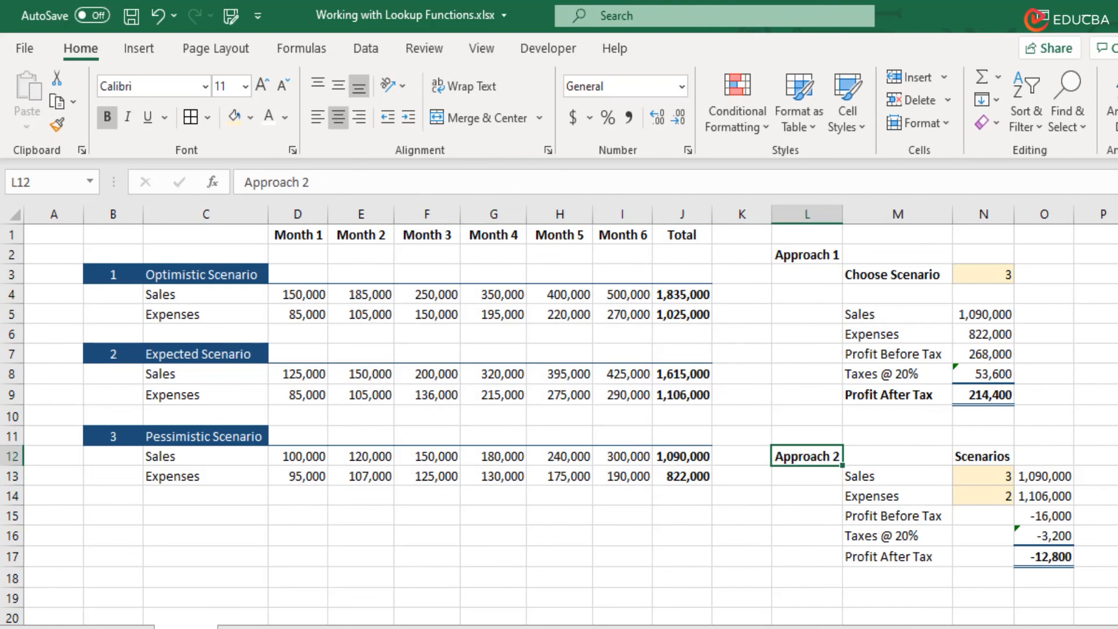
pyautogui.hotkey('ctrl', 'z')
# Step: Set the Approach 1 scenario number in N3 to 1 and review the amounts in N5:N9
pyautogui.click(1002, 273)
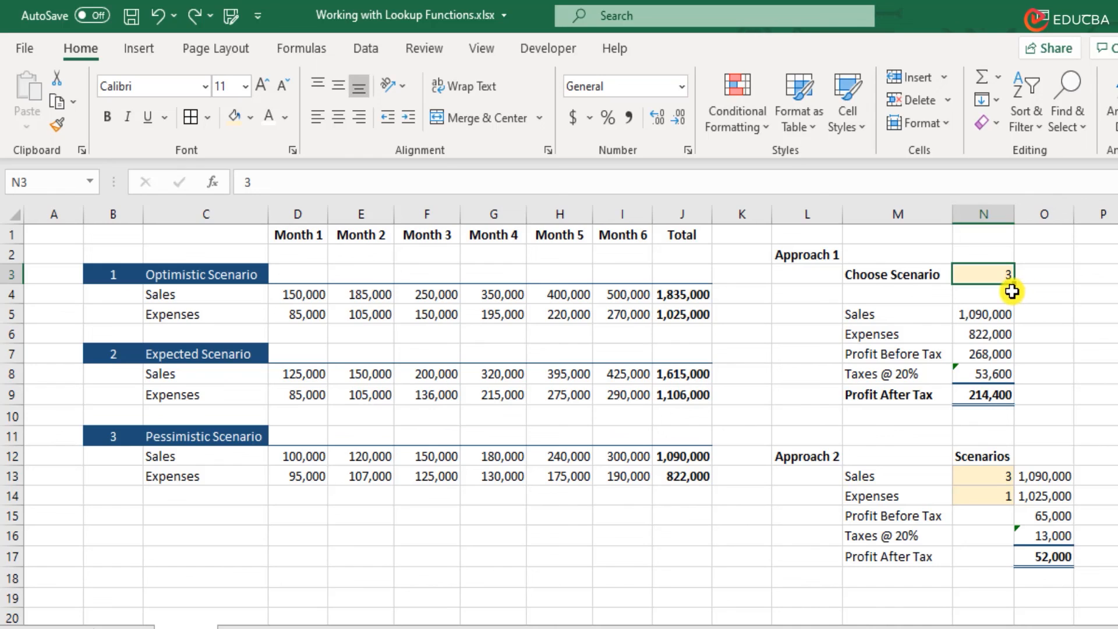
pyautogui.write('2')
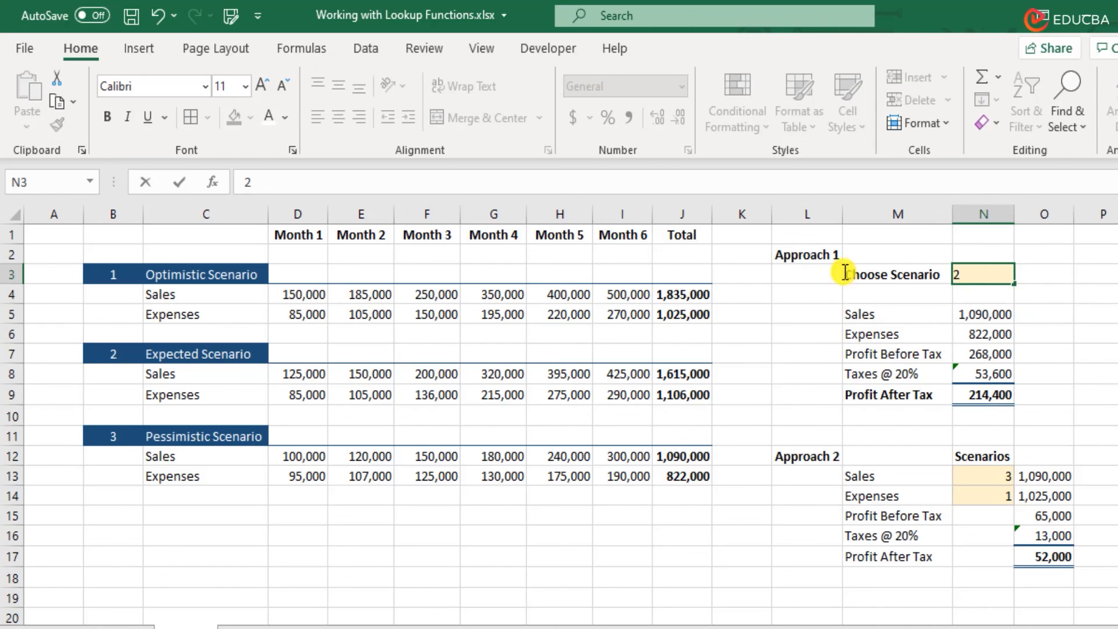
pyautogui.press('BackSpace')
pyautogui.write('1')
pyautogui.press('Return')
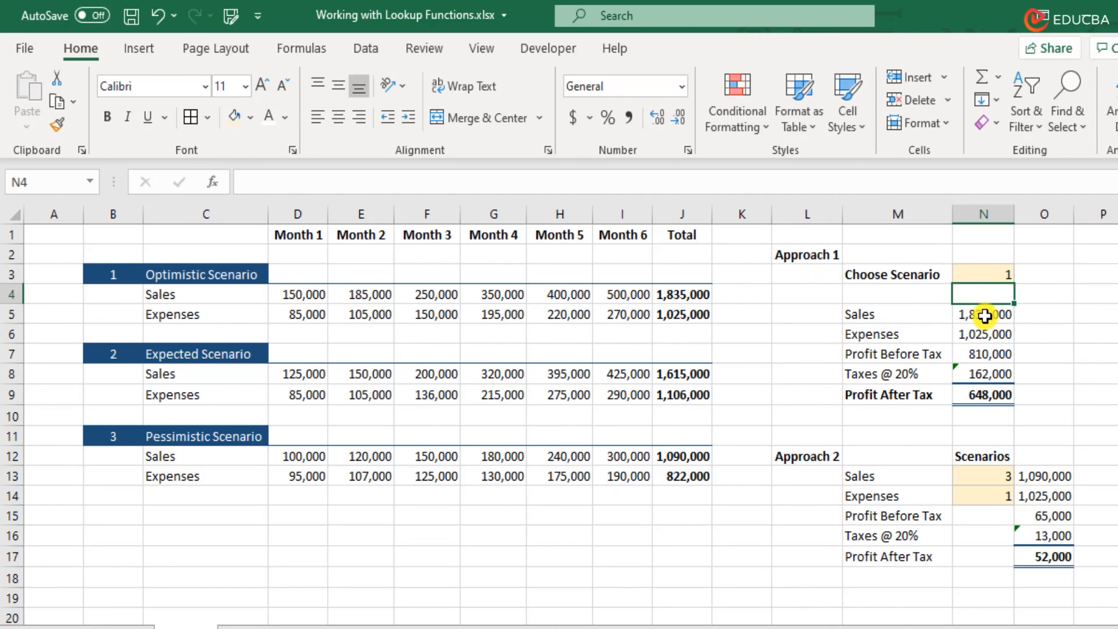
pyautogui.moveTo(986, 315); pyautogui.dragTo(1006, 389)
# Step: Set the Approach 2 Sales scenario number in N13 to 1 and compare the Approach 2 results with Approach 1
pyautogui.click(990, 475)
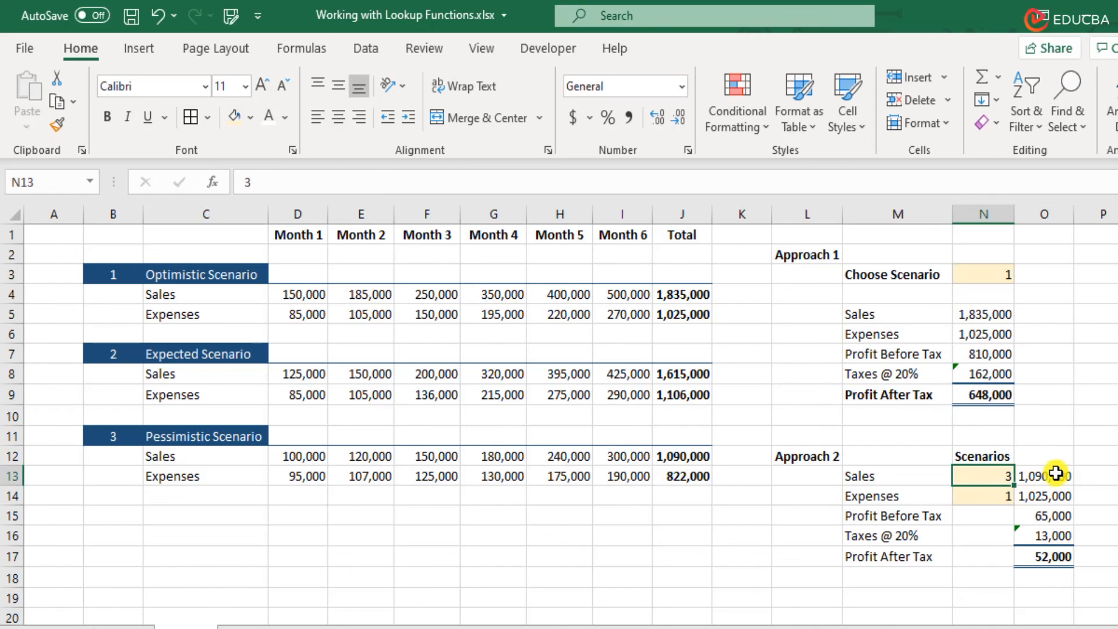
pyautogui.write('1')
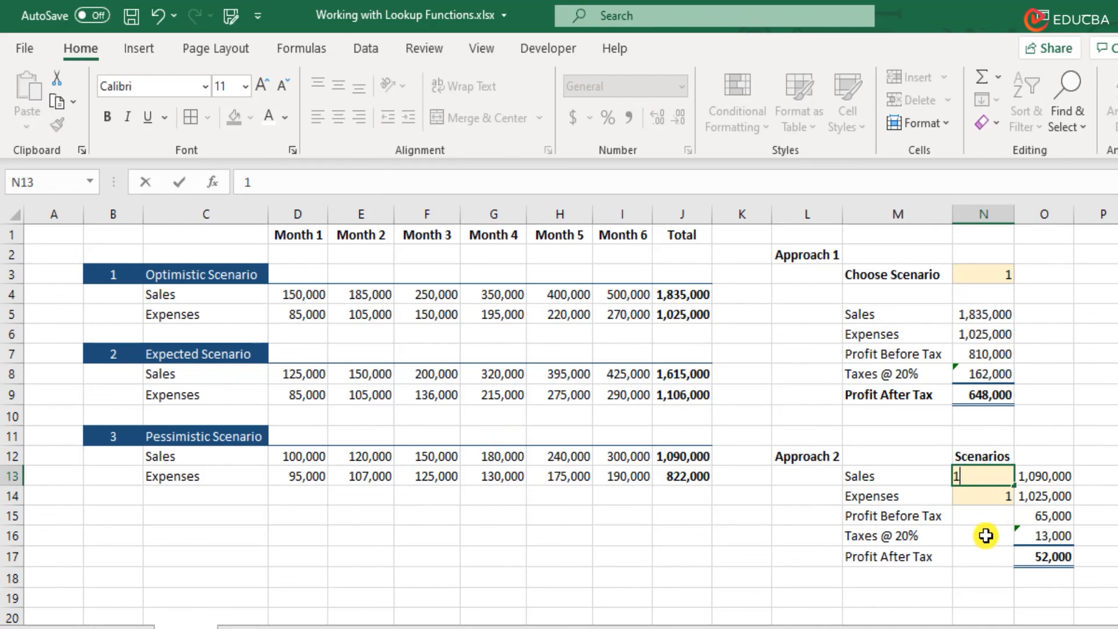
pyautogui.press('Return')
pyautogui.moveTo(1056, 476); pyautogui.dragTo(1061, 558)
pyautogui.moveTo(794, 457); pyautogui.dragTo(1078, 574)
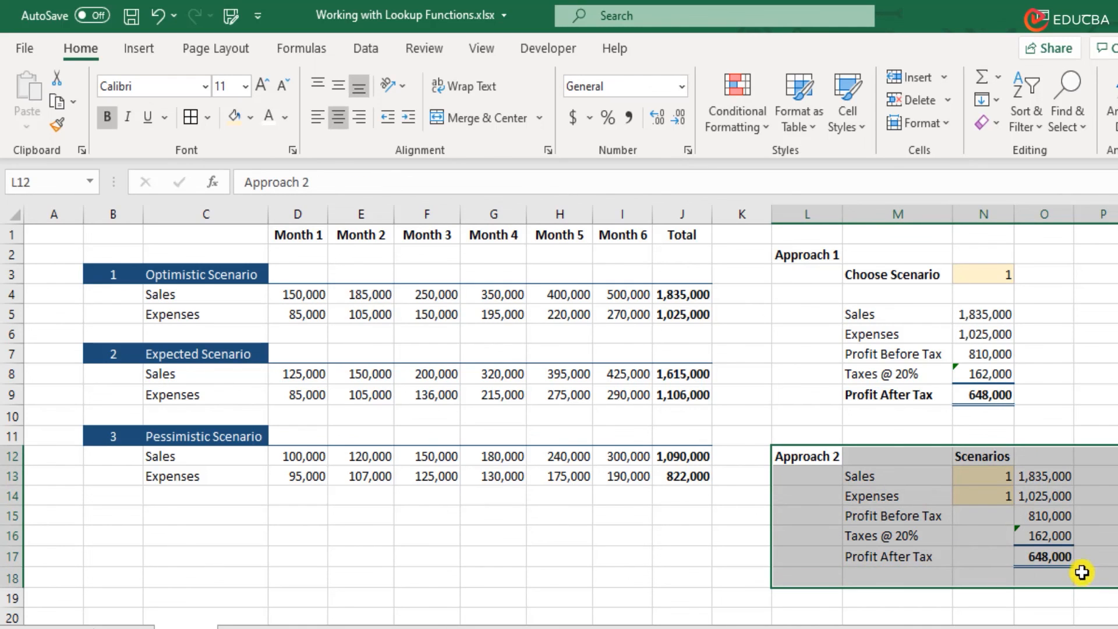
pyautogui.moveTo(822, 262); pyautogui.dragTo(1017, 401)
pyautogui.click(1017, 401)
# Step: Try scenario number 4 for Approach 2 Expenses in N14, and undo it after checking the formula in O14
pyautogui.click(994, 494)
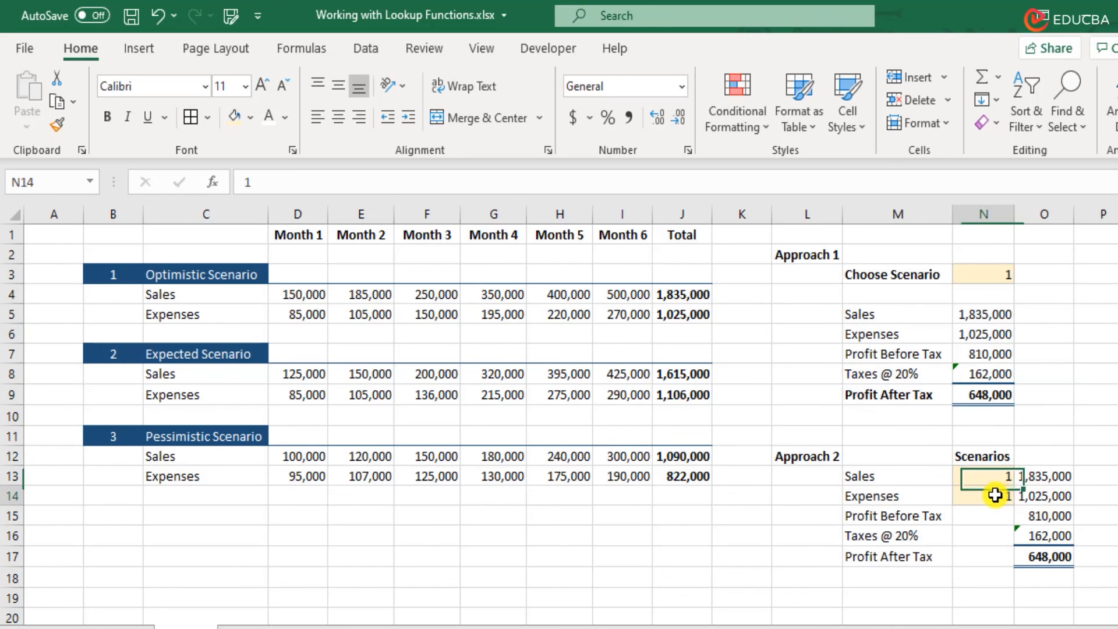
pyautogui.write('4')
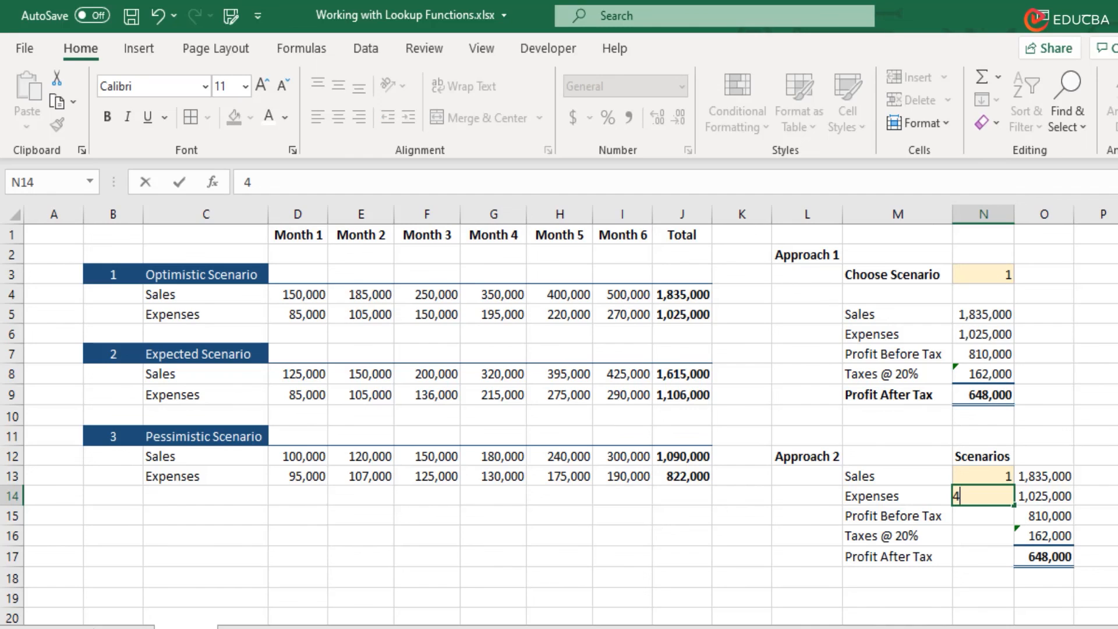
pyautogui.press('Return')
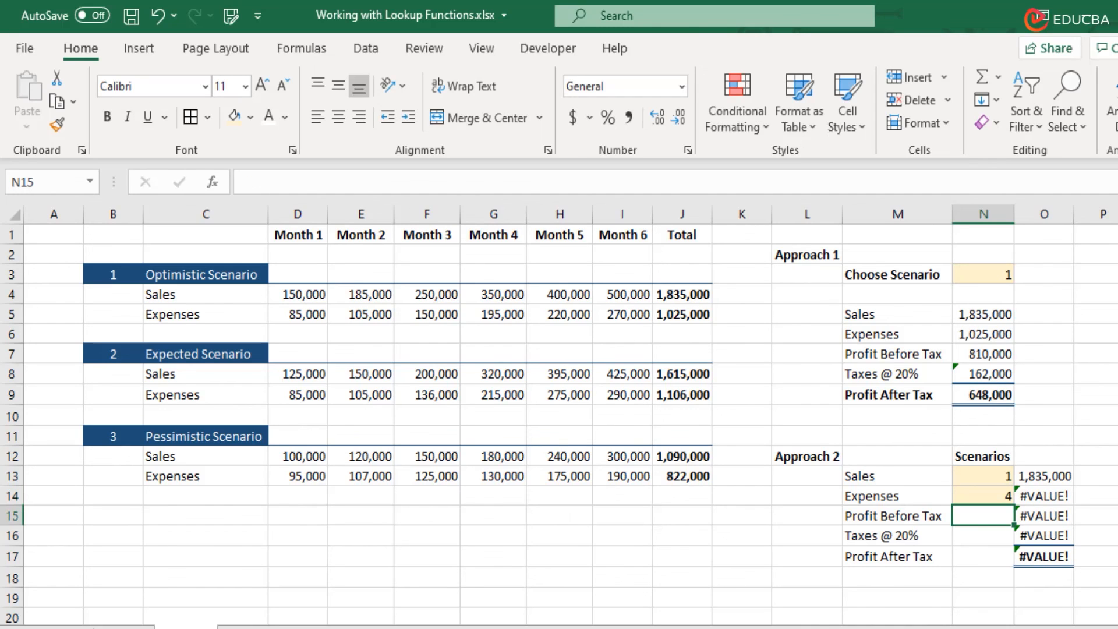
pyautogui.click(1053, 498)
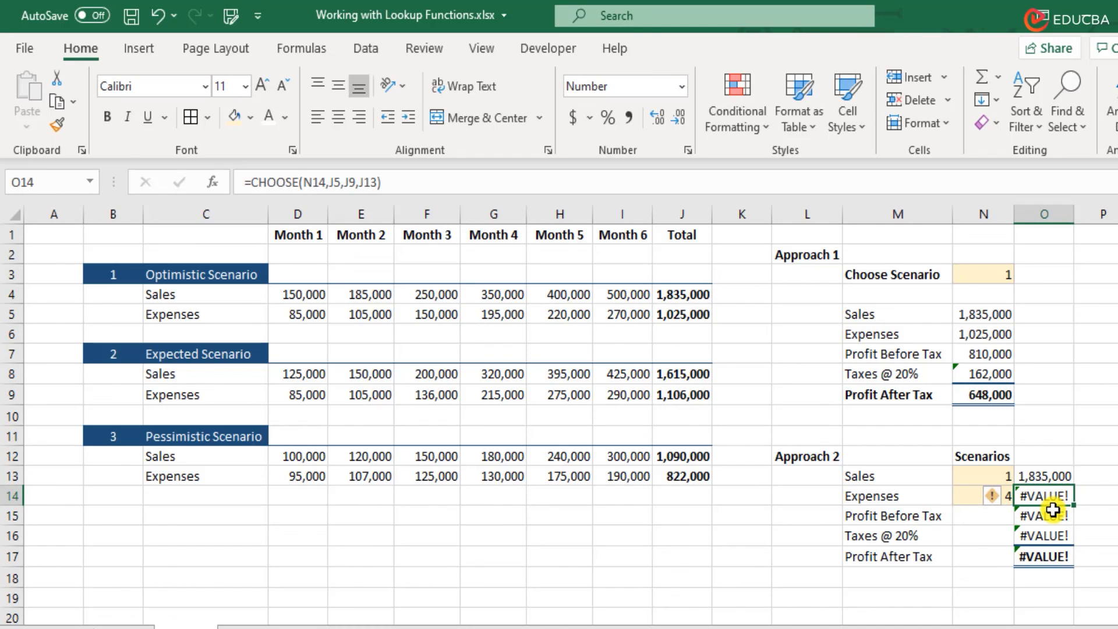
pyautogui.hotkey('ctrl', 'z')
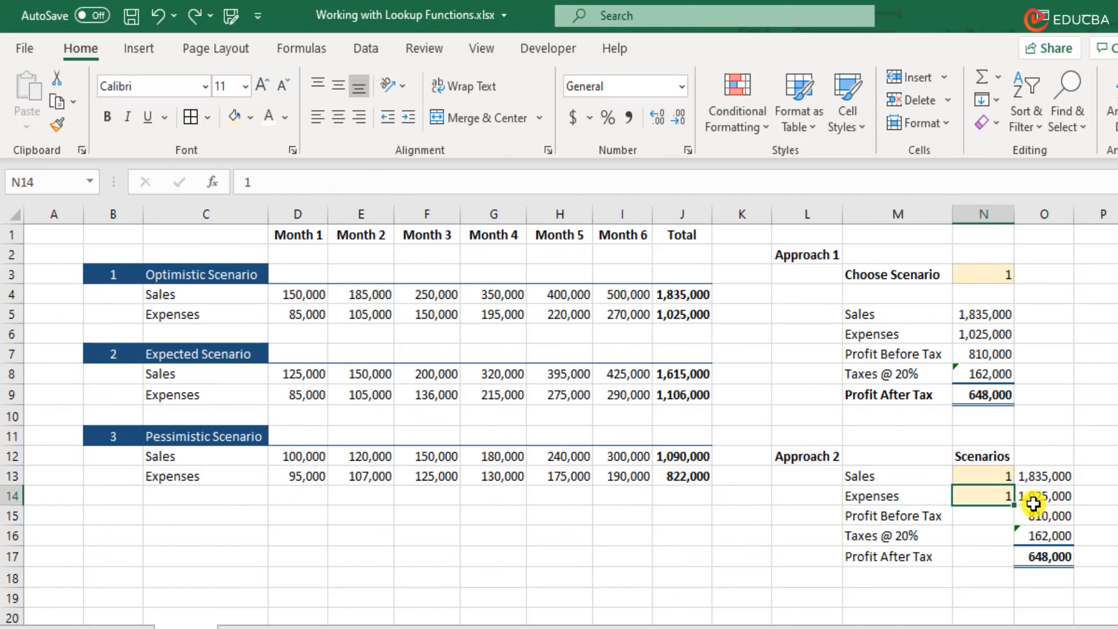
# Step: Set the Approach 2 scenario numbers to 3 for Sales in N13 and 2 for Expenses in N14
pyautogui.click(992, 475)
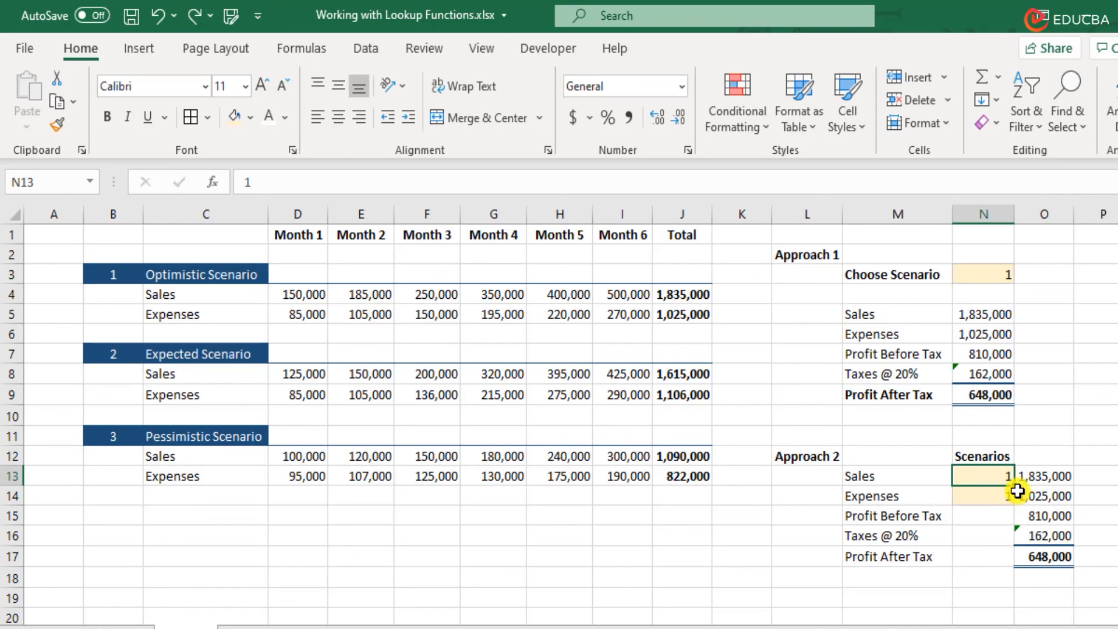
pyautogui.press('BackSpace')
pyautogui.write('3')
pyautogui.press('Return')
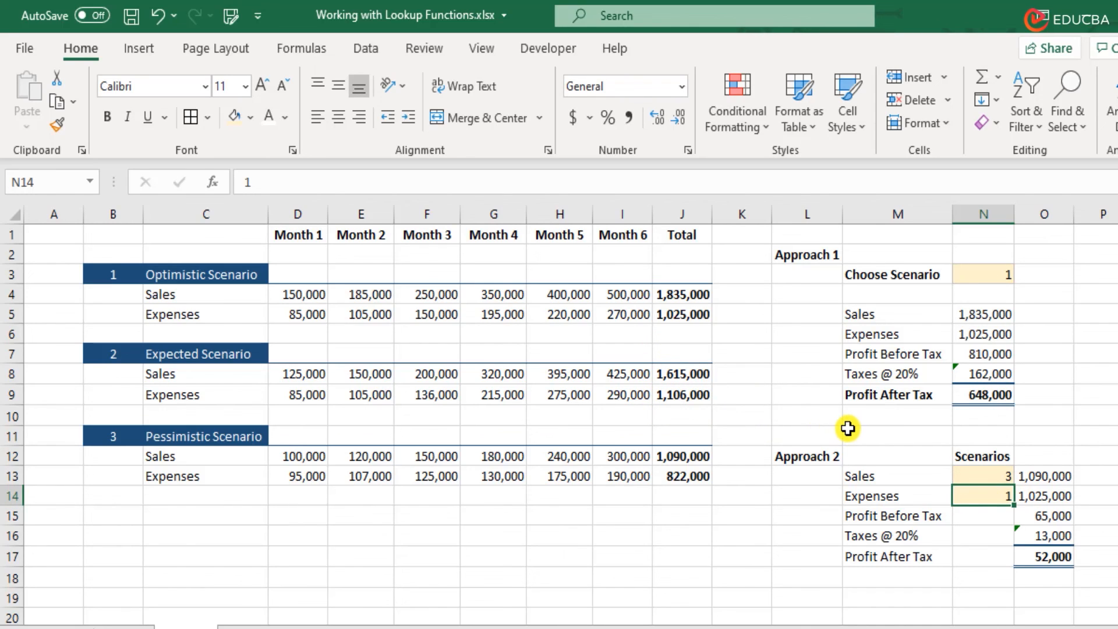
pyautogui.write('2')
pyautogui.press('Return')
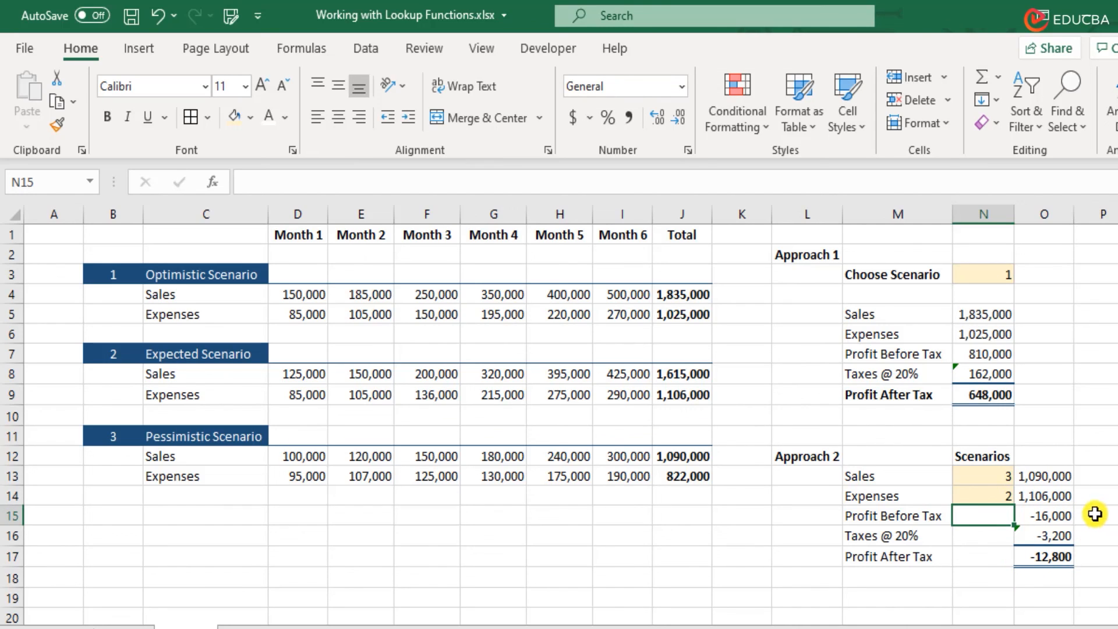
# Step: Set the Approach 2 Expenses scenario number in N14 to 1
pyautogui.click(990, 496)
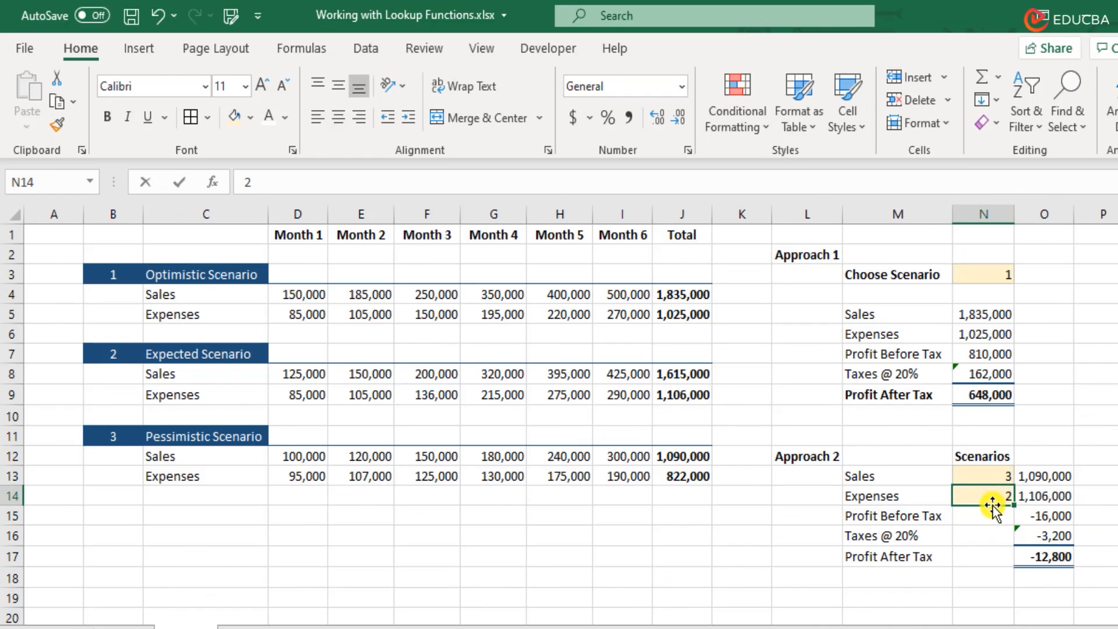
pyautogui.write('1')
pyautogui.press('Return')
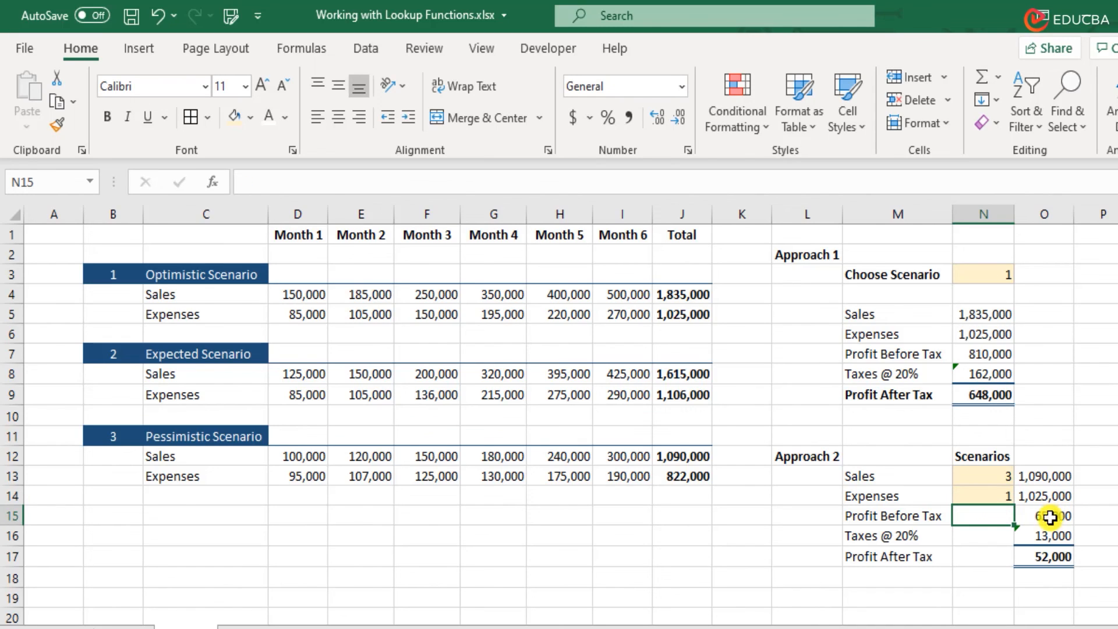
pyautogui.click(807, 432)
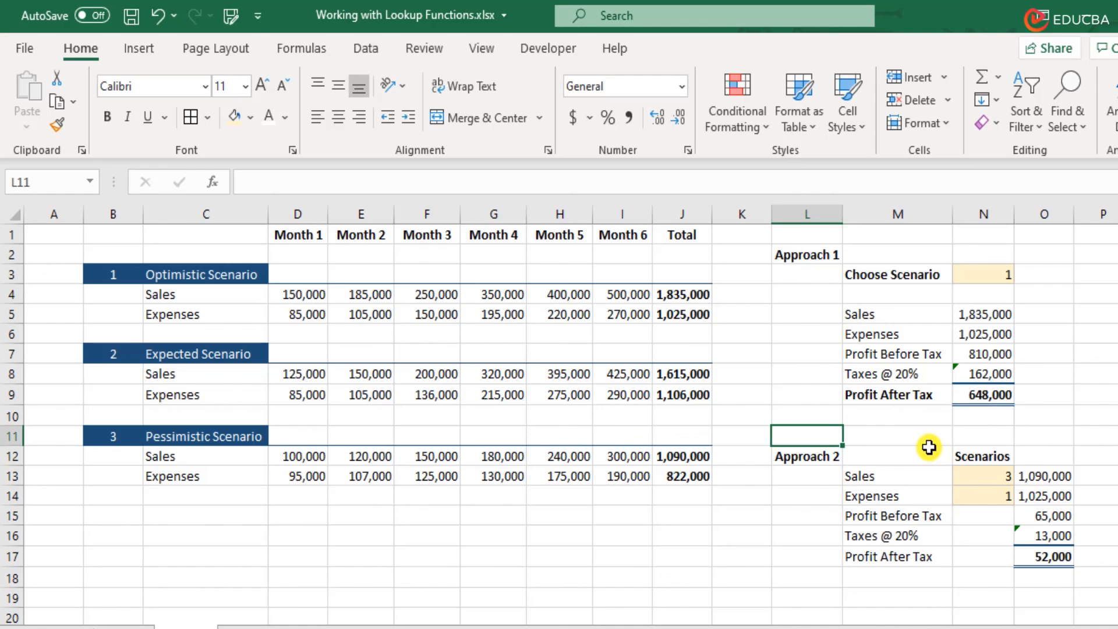